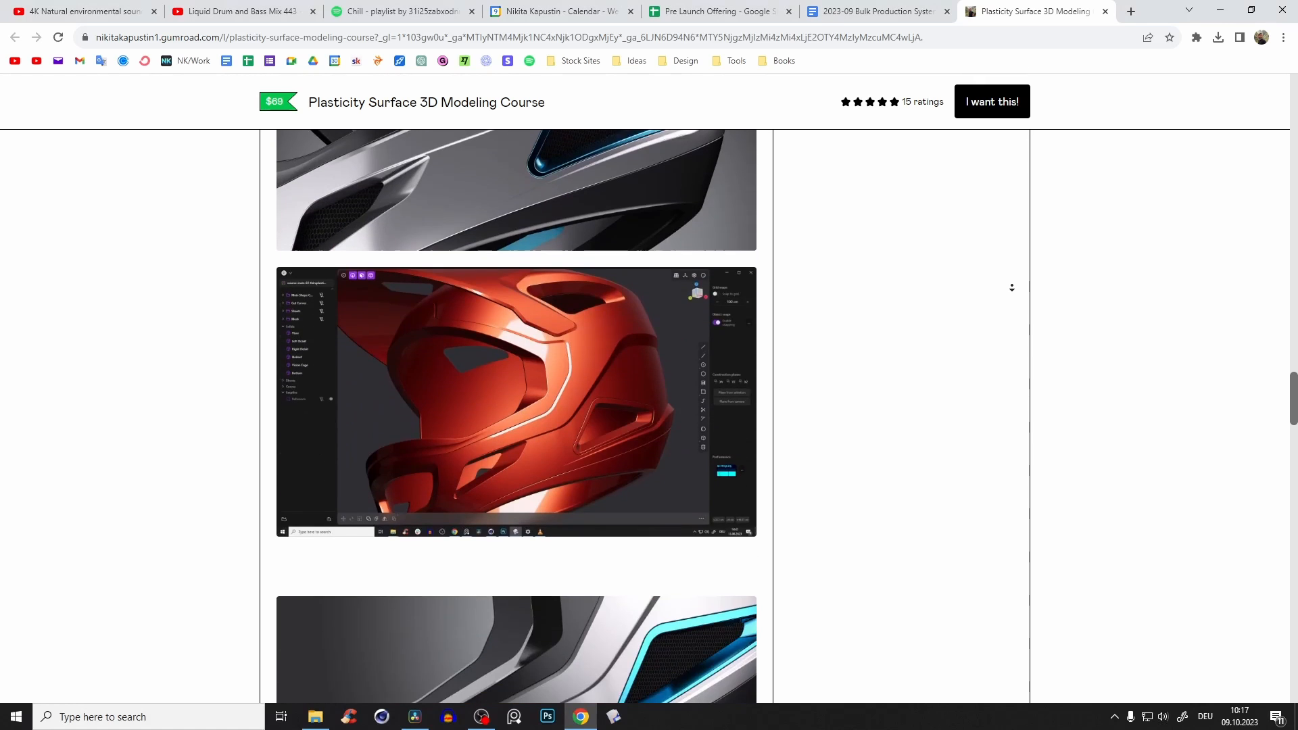
pyautogui.middleClick(1014, 290)
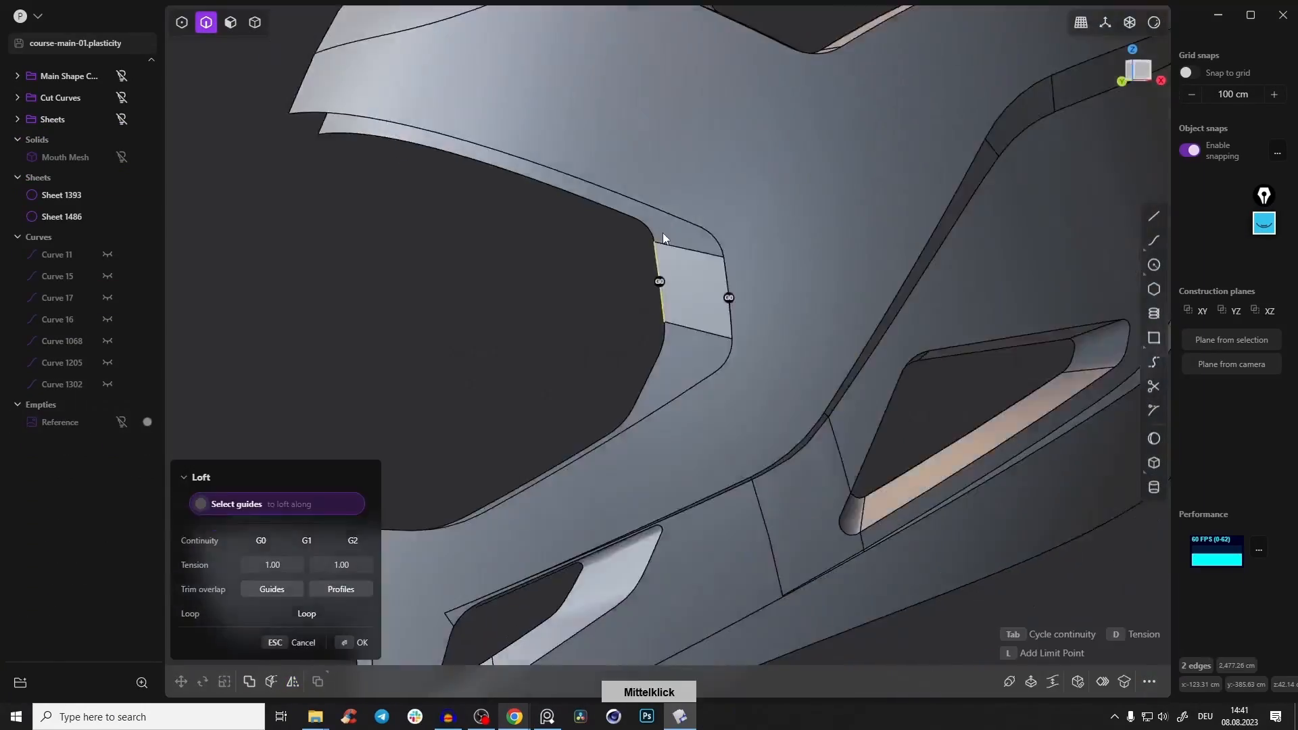
pyautogui.moveTo(663, 233); pyautogui.dragTo(458, 191, button='middle')
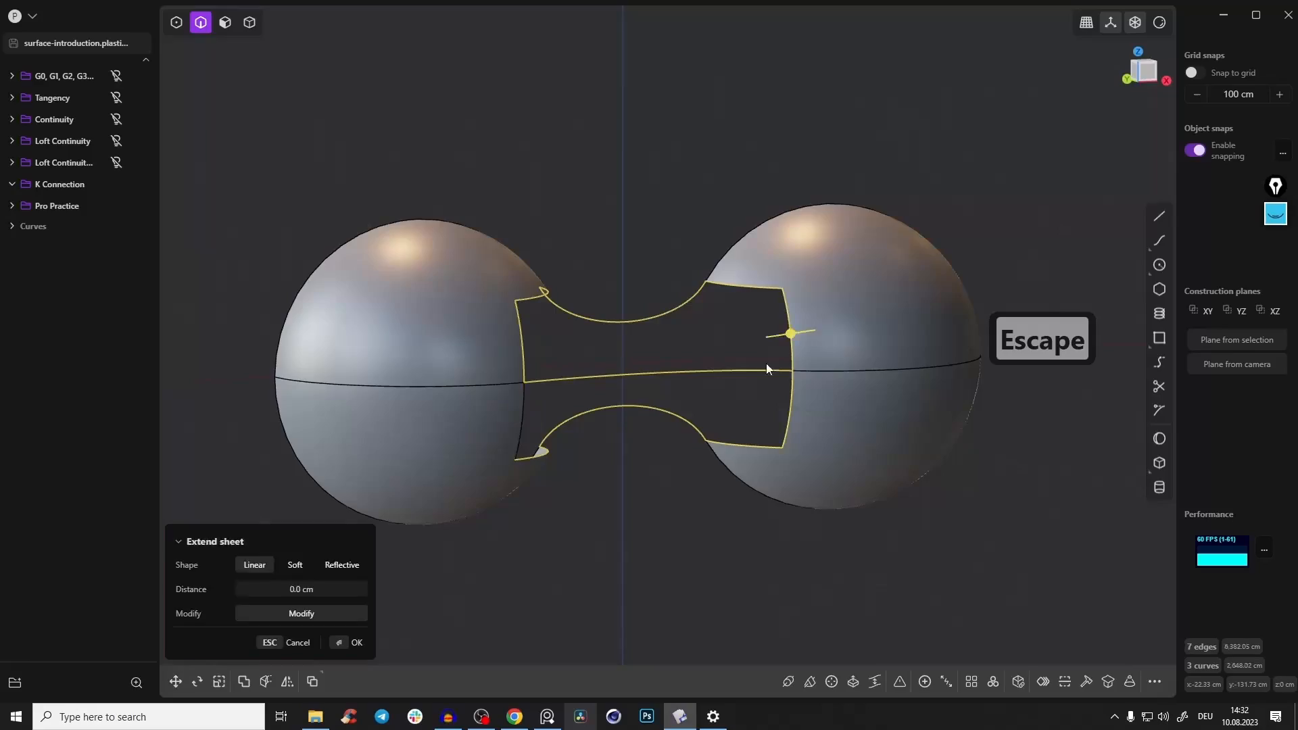
pyautogui.moveTo(765, 363); pyautogui.dragTo(1095, 210, button='middle')
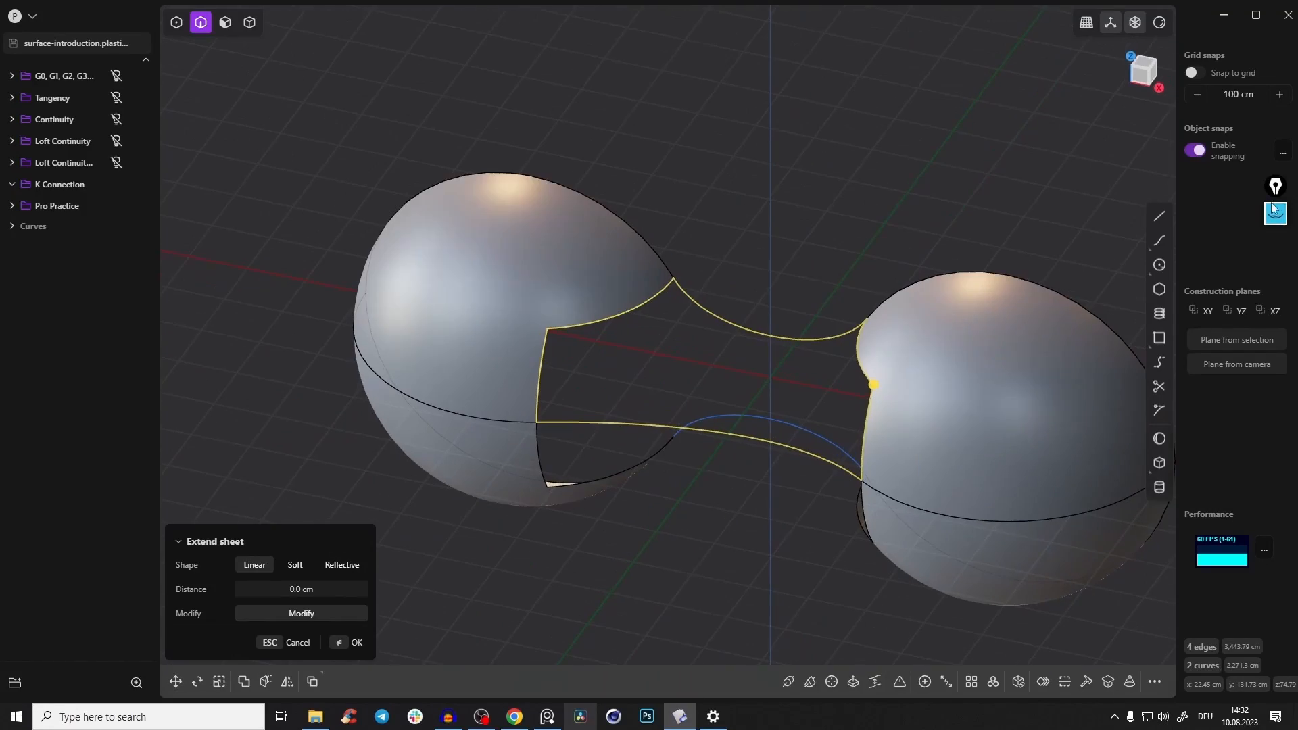
pyautogui.hotkey('ctrl', 'z')
pyautogui.hotkey('ctrl', 'z')
pyautogui.press('Tab')
pyautogui.press('e')
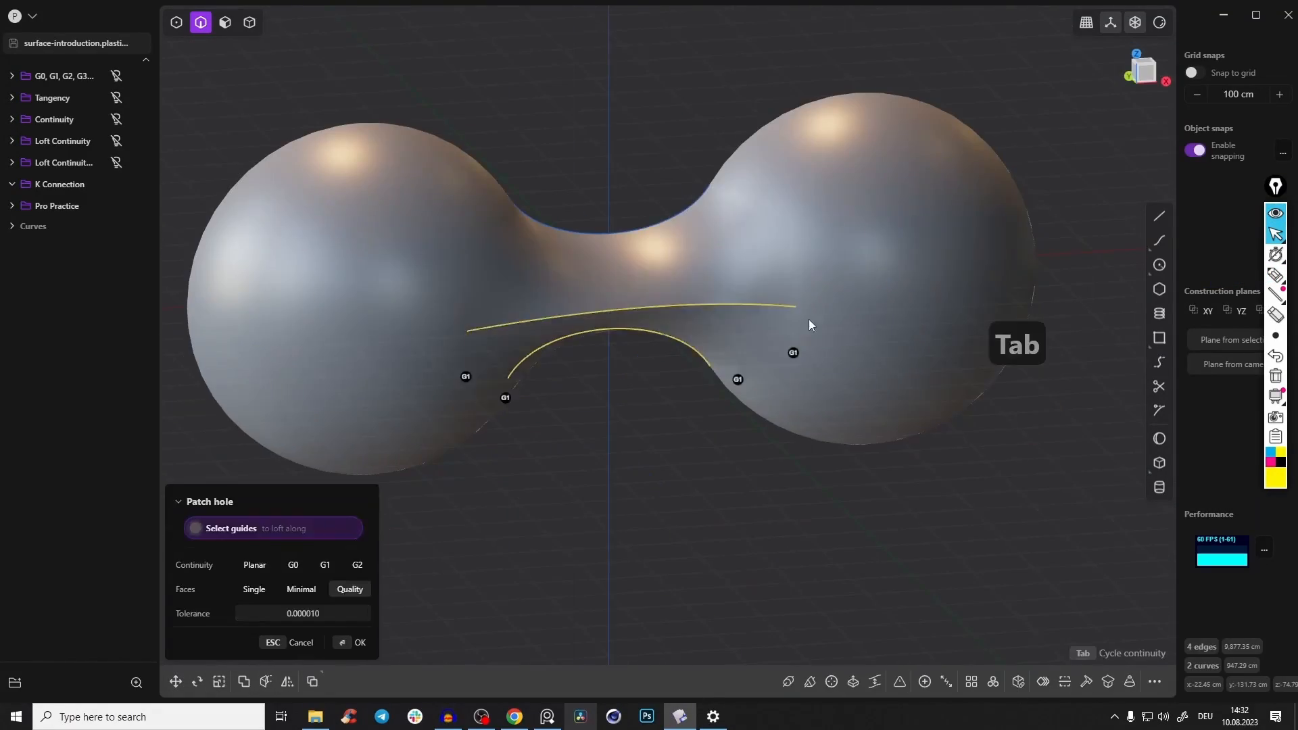
pyautogui.hotkey('ctrl', 'z')
pyautogui.hotkey('ctrl', 'z')
pyautogui.hotkey('ctrl', 'z')
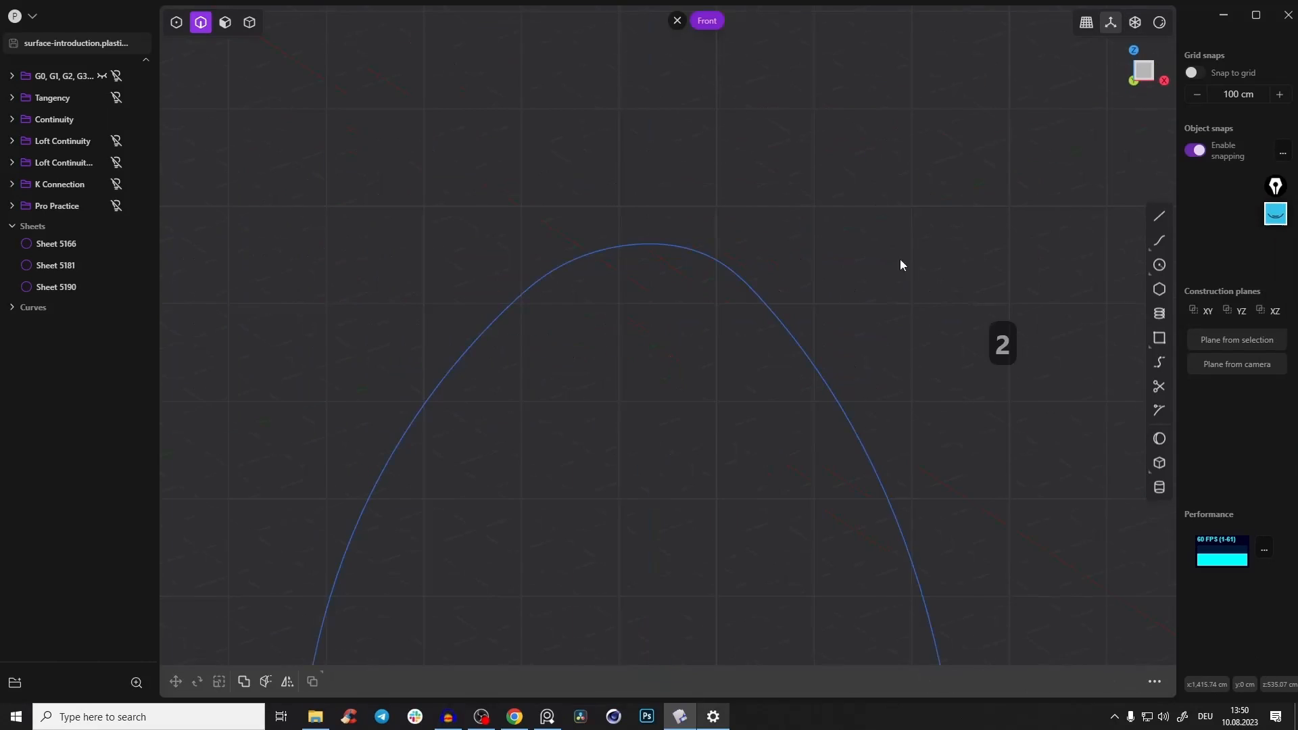
pyautogui.moveTo(477, 308); pyautogui.dragTo(514, 344)
pyautogui.moveTo(794, 313)
pyautogui.mouseDown()
pyautogui.moveTo(773, 340)
pyautogui.moveTo(860, 415)
pyautogui.mouseUp()
pyautogui.click(1272, 462)
pyautogui.moveTo(871, 406); pyautogui.dragTo(856, 424)
pyautogui.moveTo(786, 308); pyautogui.dragTo(738, 263)
pyautogui.moveTo(744, 256); pyautogui.dragTo(733, 269)
pyautogui.moveTo(745, 378); pyautogui.dragTo(771, 343)
pyautogui.press('3')
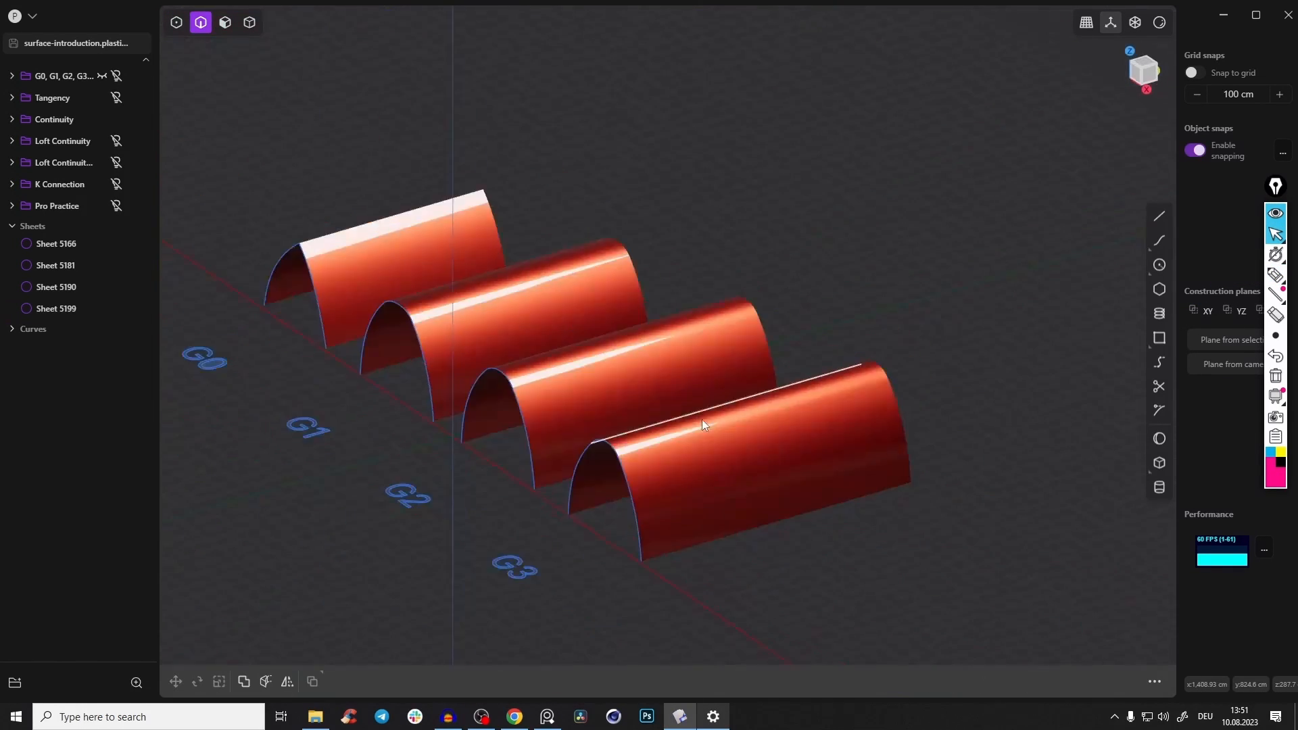
pyautogui.moveTo(702, 419); pyautogui.dragTo(1052, 504, button='middle')
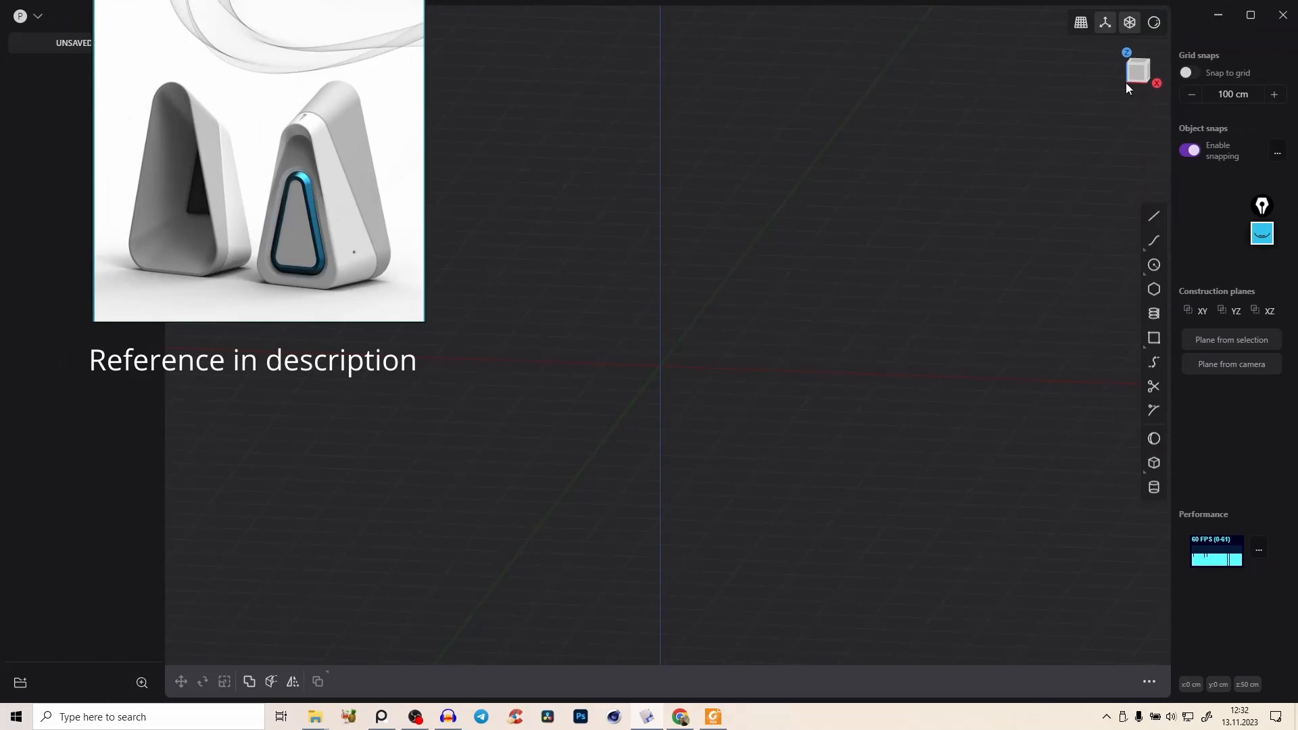
# Step: Face the scene from the front and examine the rounded apex and blue-rimmed front recess in the reference image
pyautogui.moveTo(618, 234); pyautogui.dragTo(625, 295, button='right')
pyautogui.moveTo(624, 295); pyautogui.dragTo(664, 303, button='middle')
pyautogui.moveTo(664, 303); pyautogui.dragTo(749, 302, button='right')
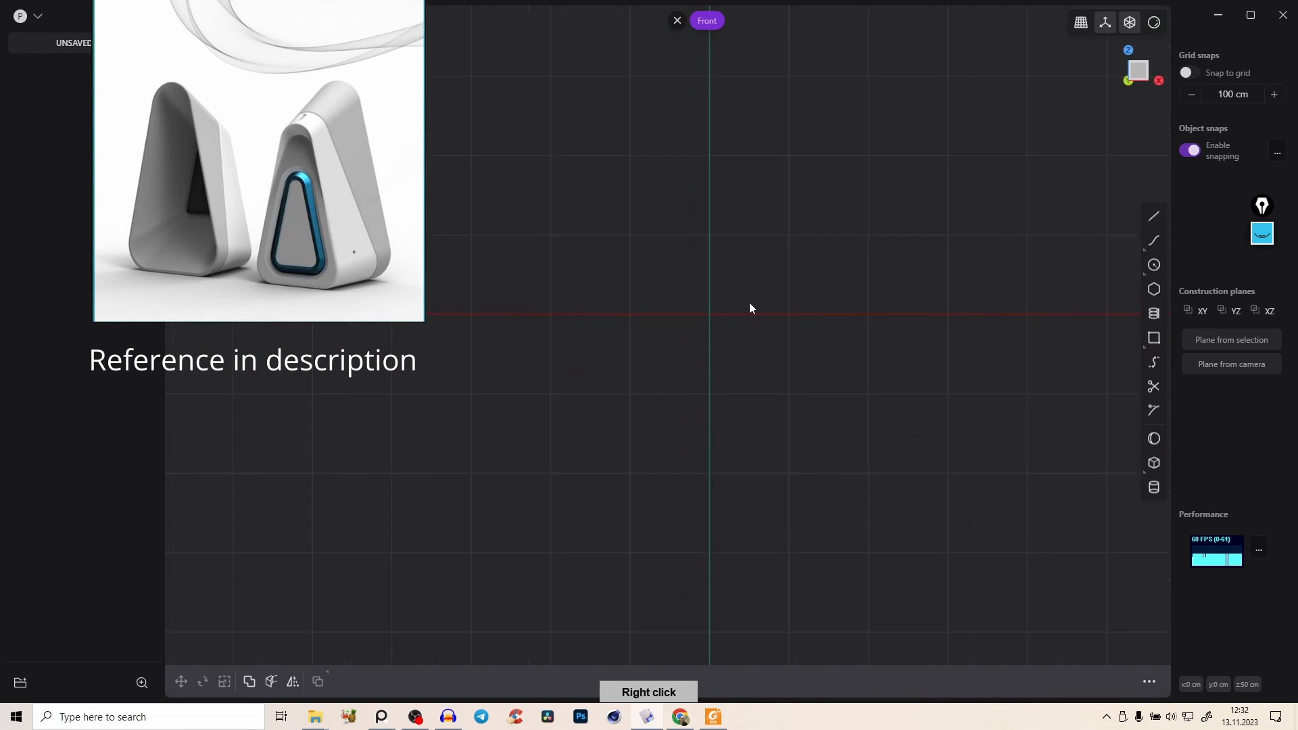
pyautogui.scroll(5, 297, 163)
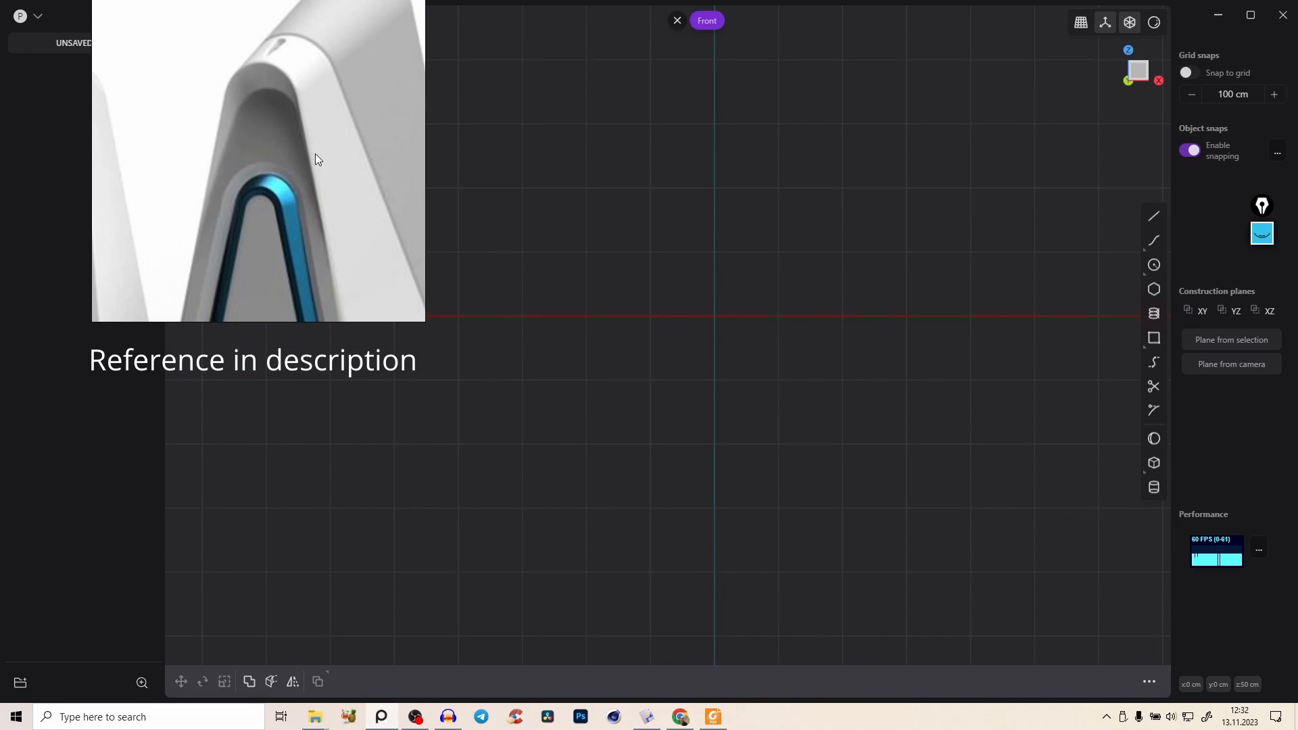
pyautogui.moveTo(257, 87); pyautogui.dragTo(271, 54, button='middle')
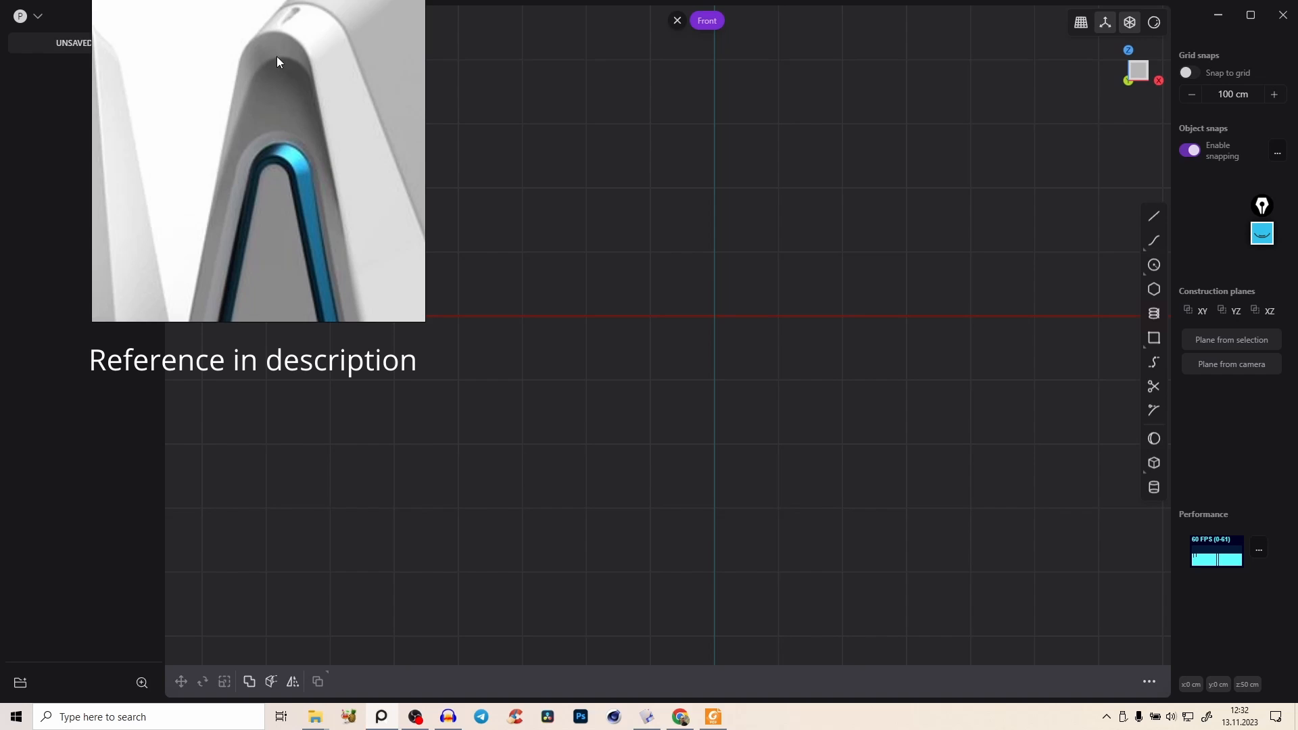
pyautogui.moveTo(206, 281); pyautogui.dragTo(181, 184, button='middle')
pyautogui.moveTo(189, 138); pyautogui.dragTo(193, 177, button='middle')
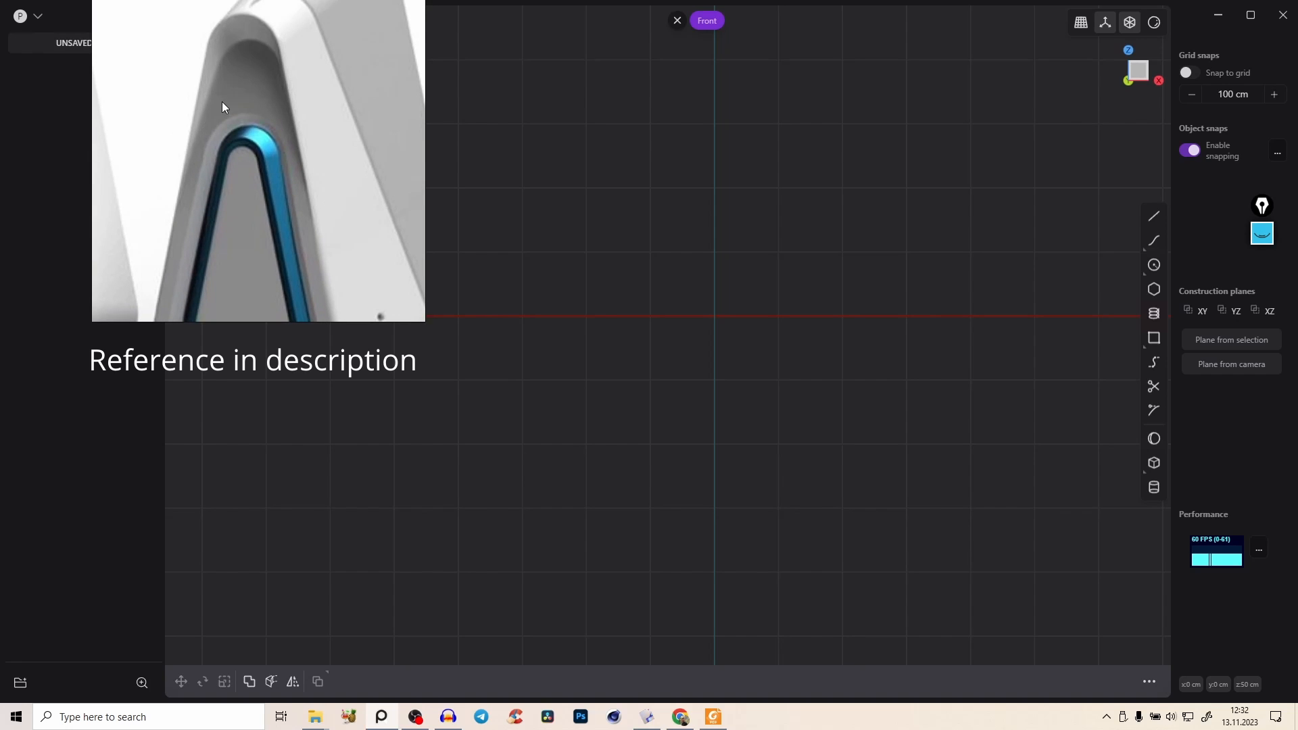
pyautogui.scroll(-5, 192, 170)
# Step: Draw a half-triangle polyline from an apex on the vertical axis to a lower outer corner and back to the axis
pyautogui.click(1154, 216)
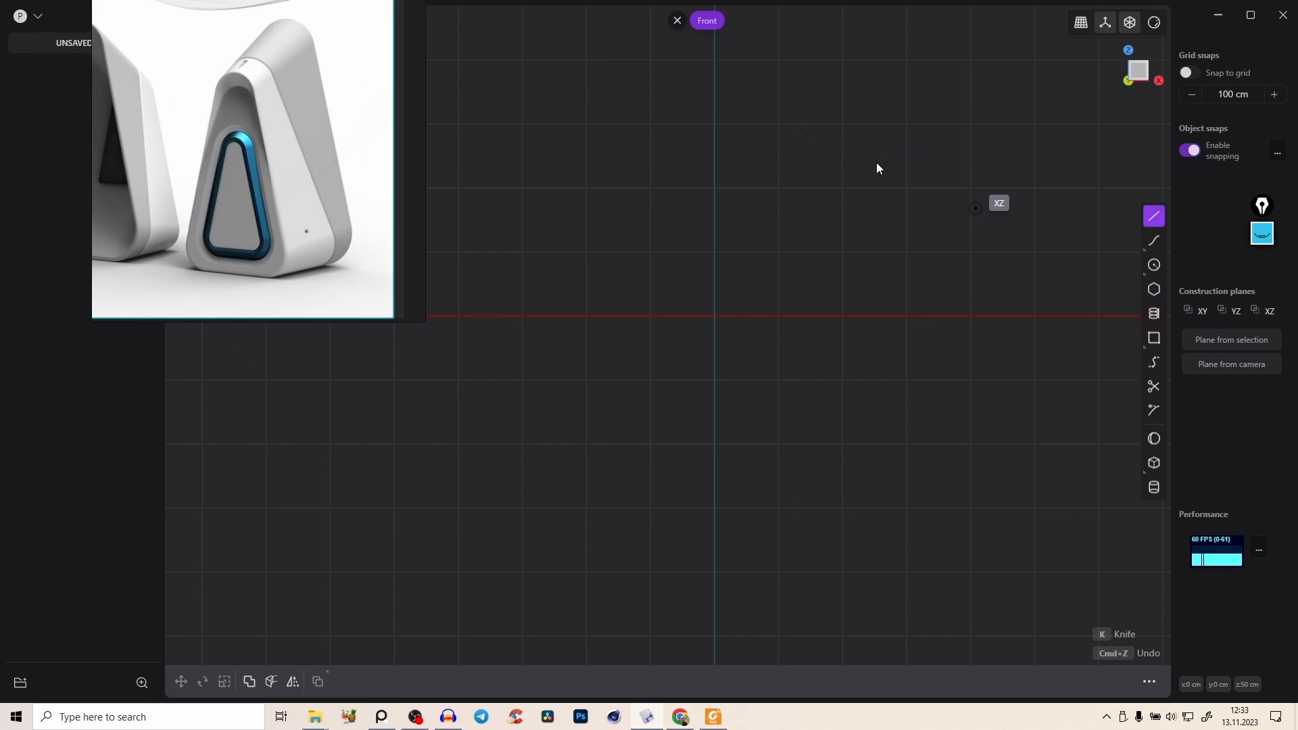
pyautogui.click(715, 127)
pyautogui.click(536, 535)
pyautogui.click(714, 534)
pyautogui.rightClick(787, 348)
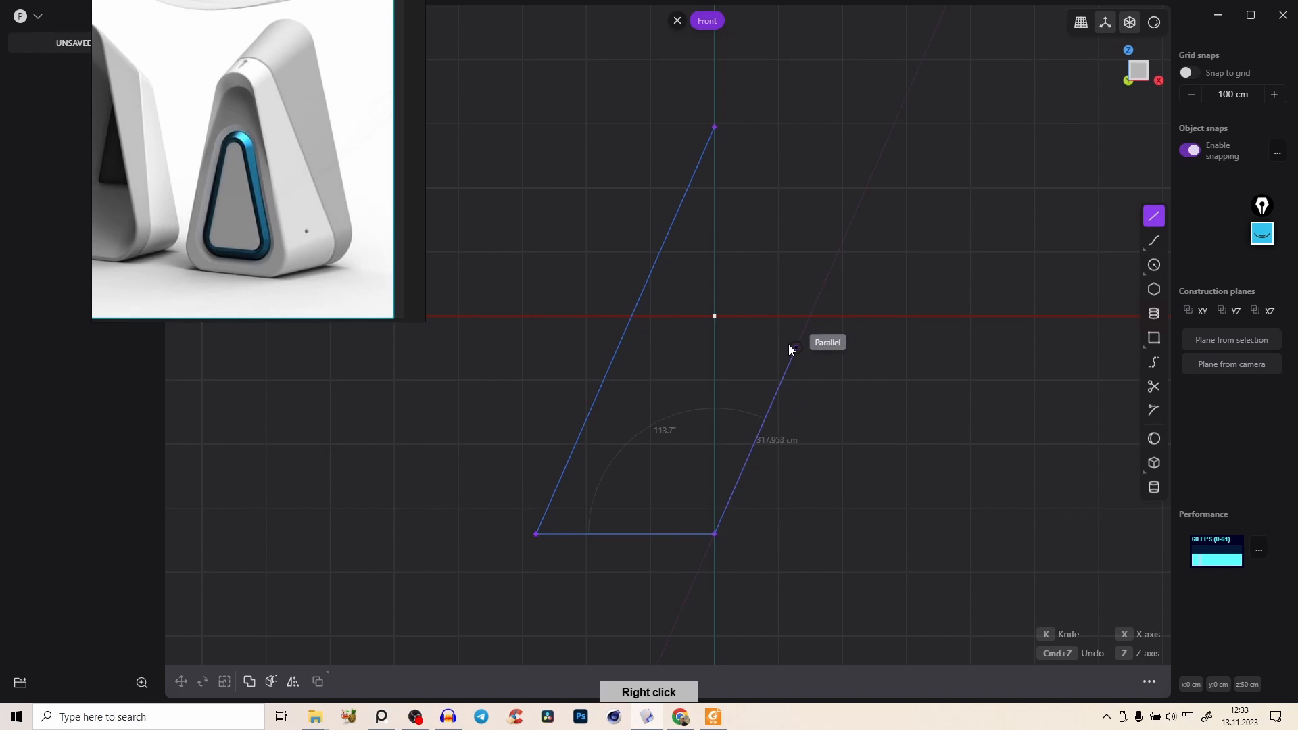
pyautogui.scroll(-3, 783, 352)
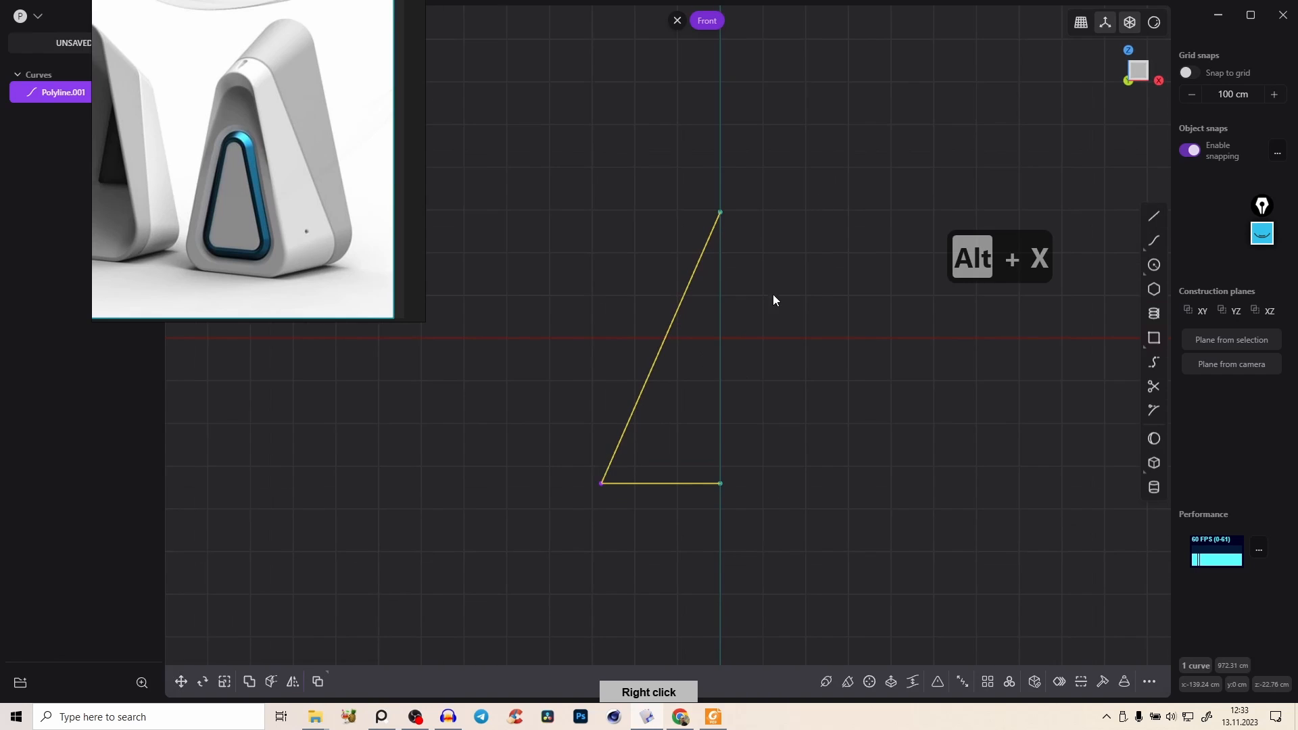
# Step: Mirror the half-triangle across the vertical centre axis and join both halves into one closed triangle
pyautogui.hotkey('alt', 'x')
pyautogui.press('x')
pyautogui.rightClick(742, 391)
pyautogui.moveTo(835, 585); pyautogui.dragTo(601, 353)
pyautogui.press('j')
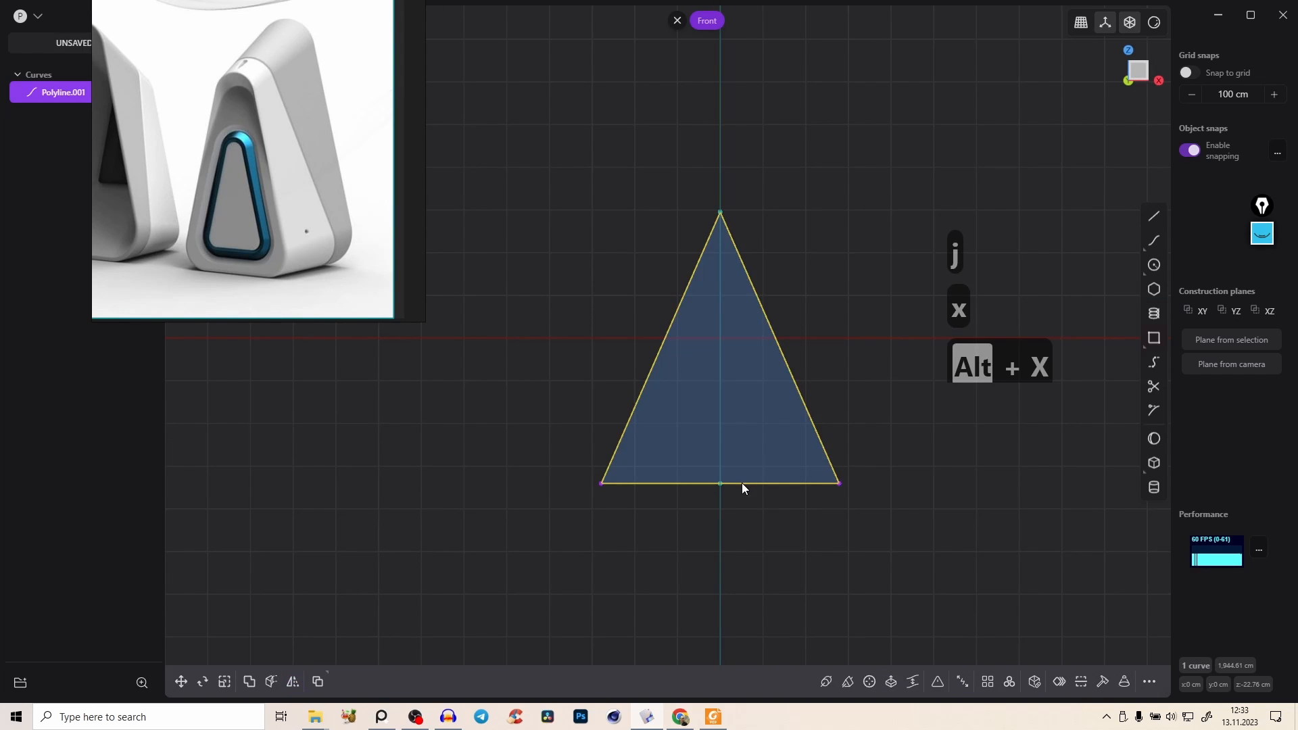
pyautogui.click(761, 534)
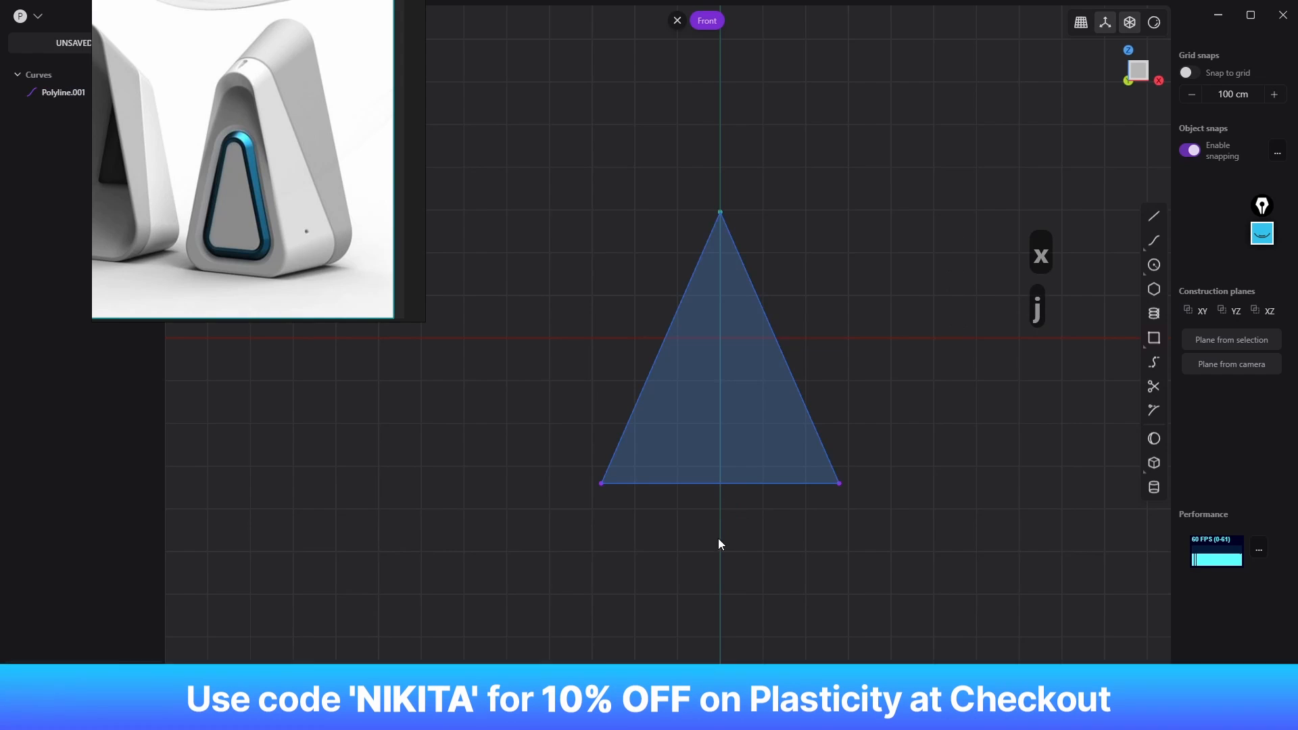
# Step: Move the triangle's two base corner points straight down to make the triangle taller
pyautogui.moveTo(535, 462); pyautogui.dragTo(916, 551)
pyautogui.keyDown('shift'); pyautogui.moveTo(794, 483); pyautogui.dragTo(755, 419, button='middle'); pyautogui.keyUp('shift')
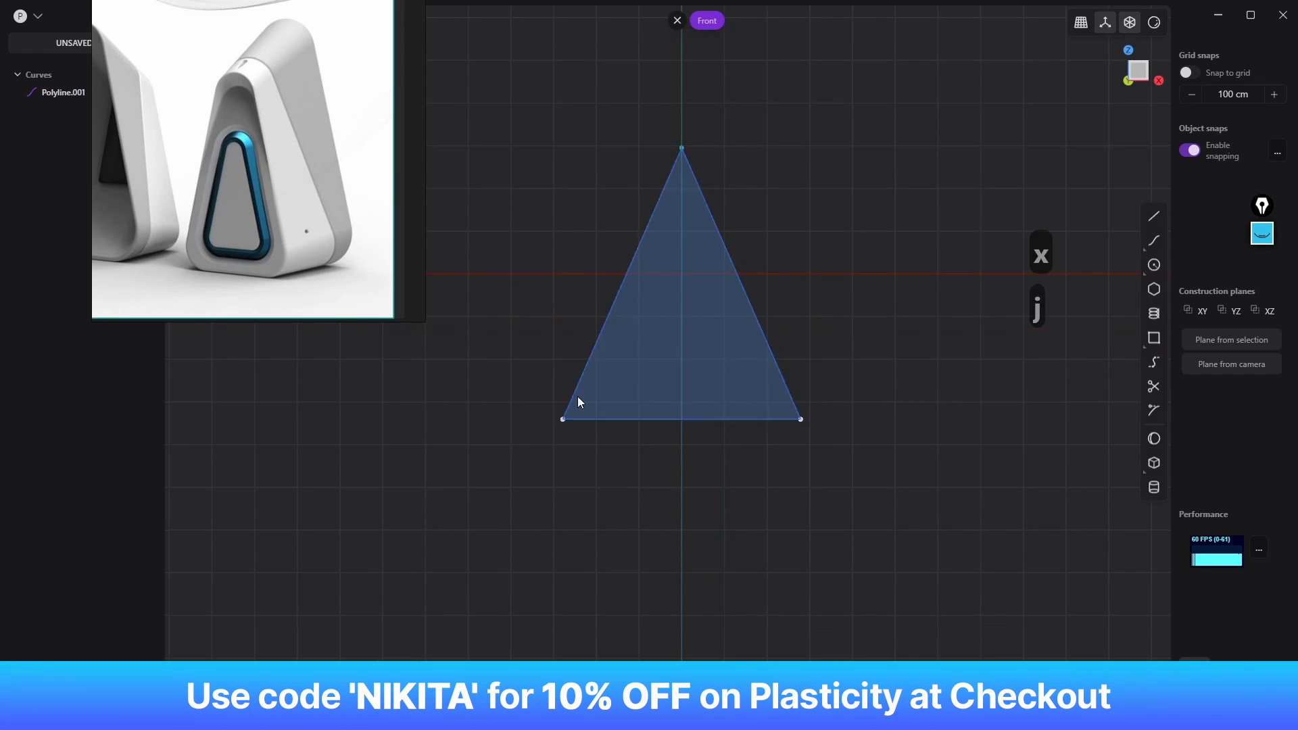
pyautogui.press('g')
pyautogui.moveTo(684, 374); pyautogui.dragTo(694, 494)
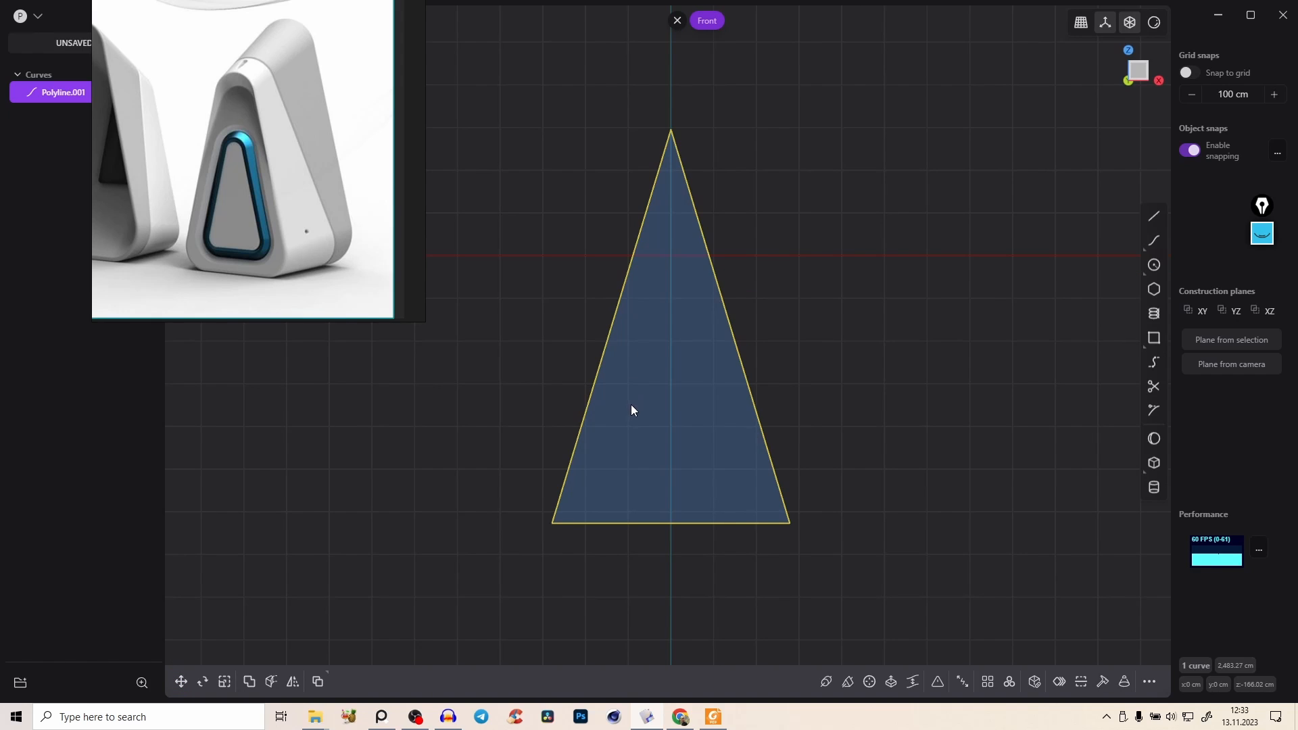
# Step: Duplicate the triangle in place and shift the reference image clear of the outliner
pyautogui.hotkey('shift', 'd')
pyautogui.moveTo(303, 230); pyautogui.dragTo(357, 263, button='right')
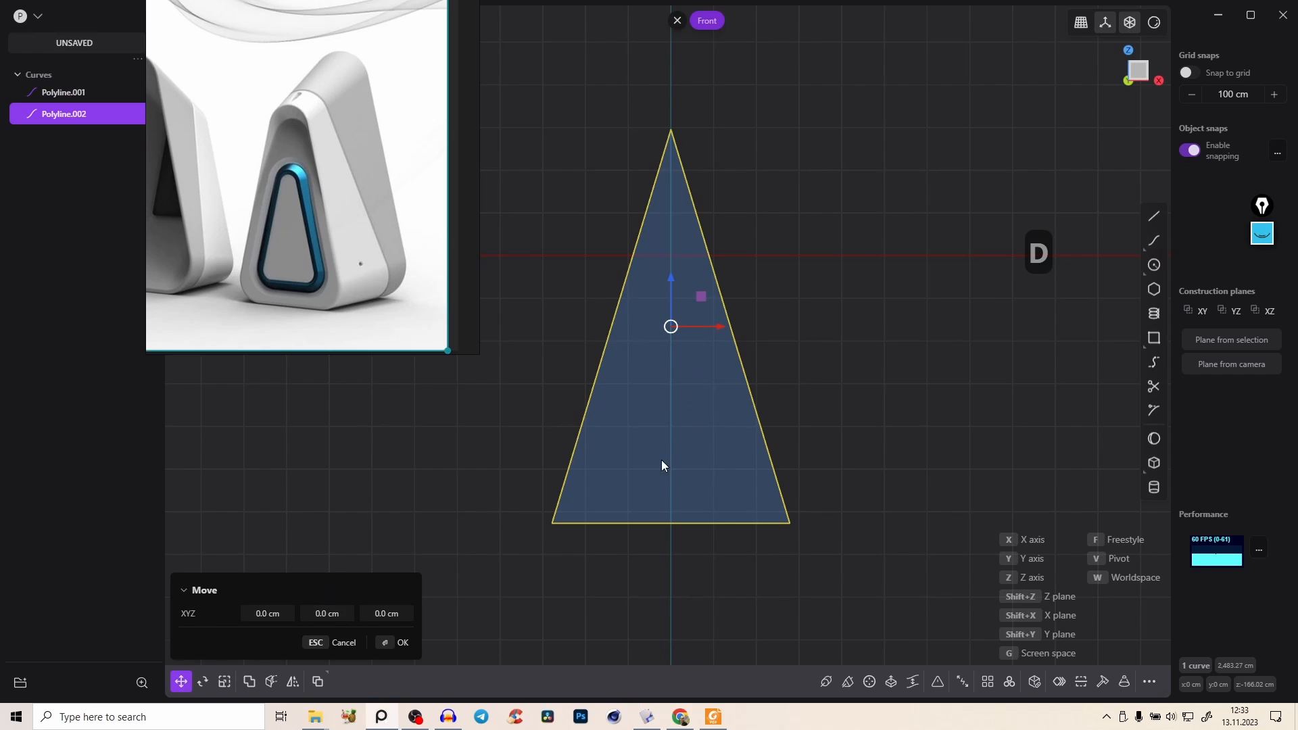
pyautogui.press('s')
pyautogui.press('s')
pyautogui.press('s')
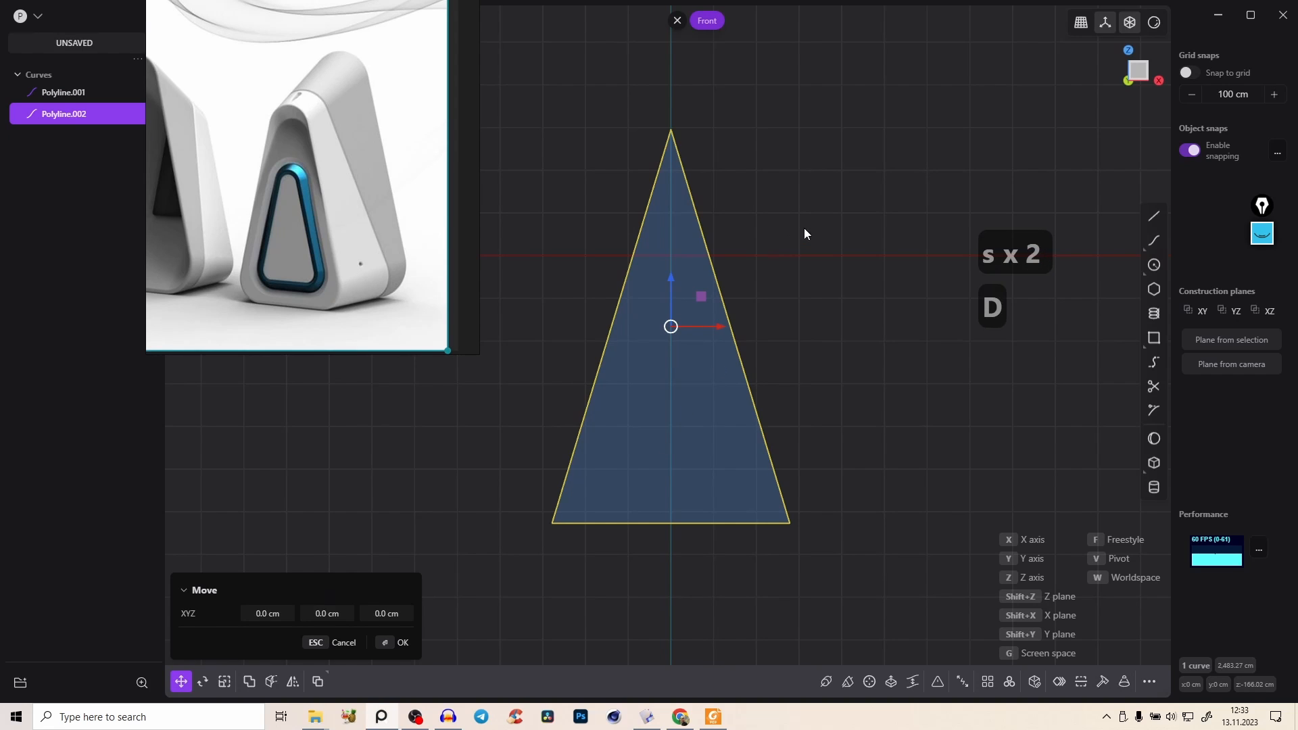
# Step: Scale the original triangle up uniformly so it forms an outline around its duplicate
pyautogui.click(769, 261)
pyautogui.click(723, 276)
pyautogui.press('s')
pyautogui.press('s')
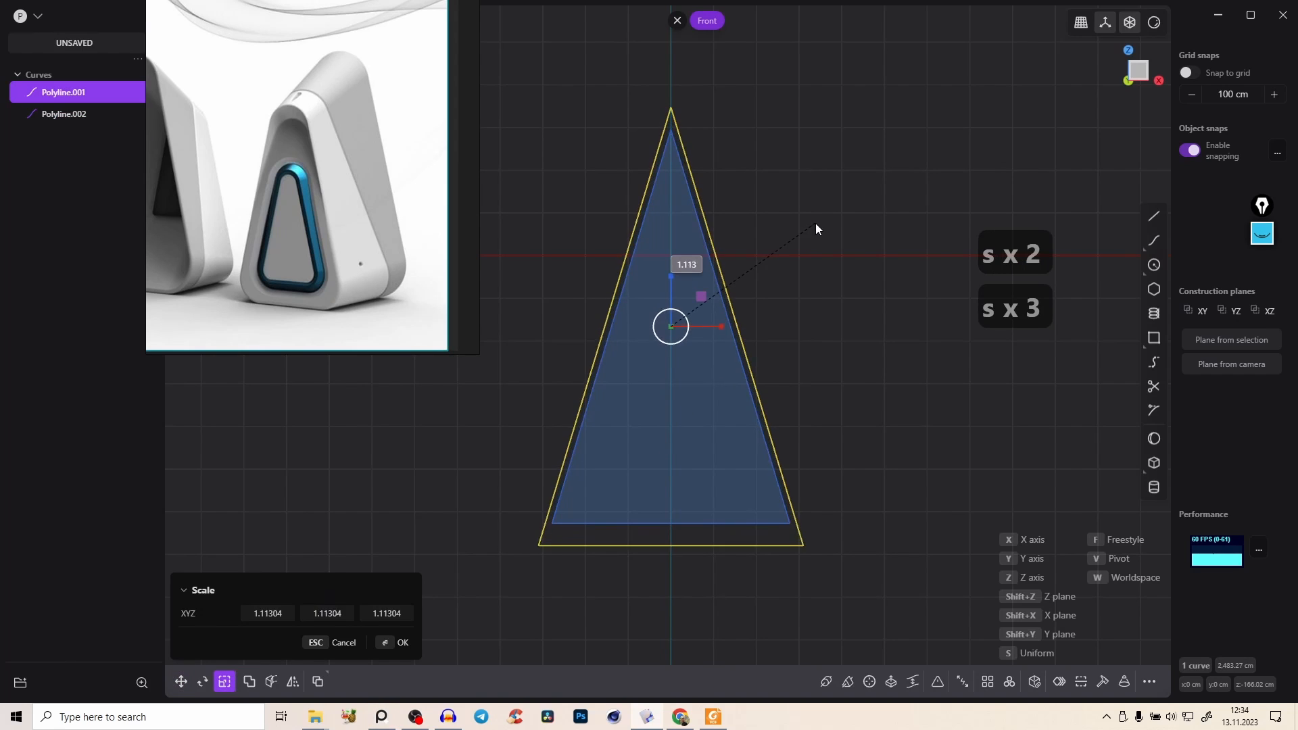
pyautogui.press('s')
pyautogui.press('s')
pyautogui.press('s')
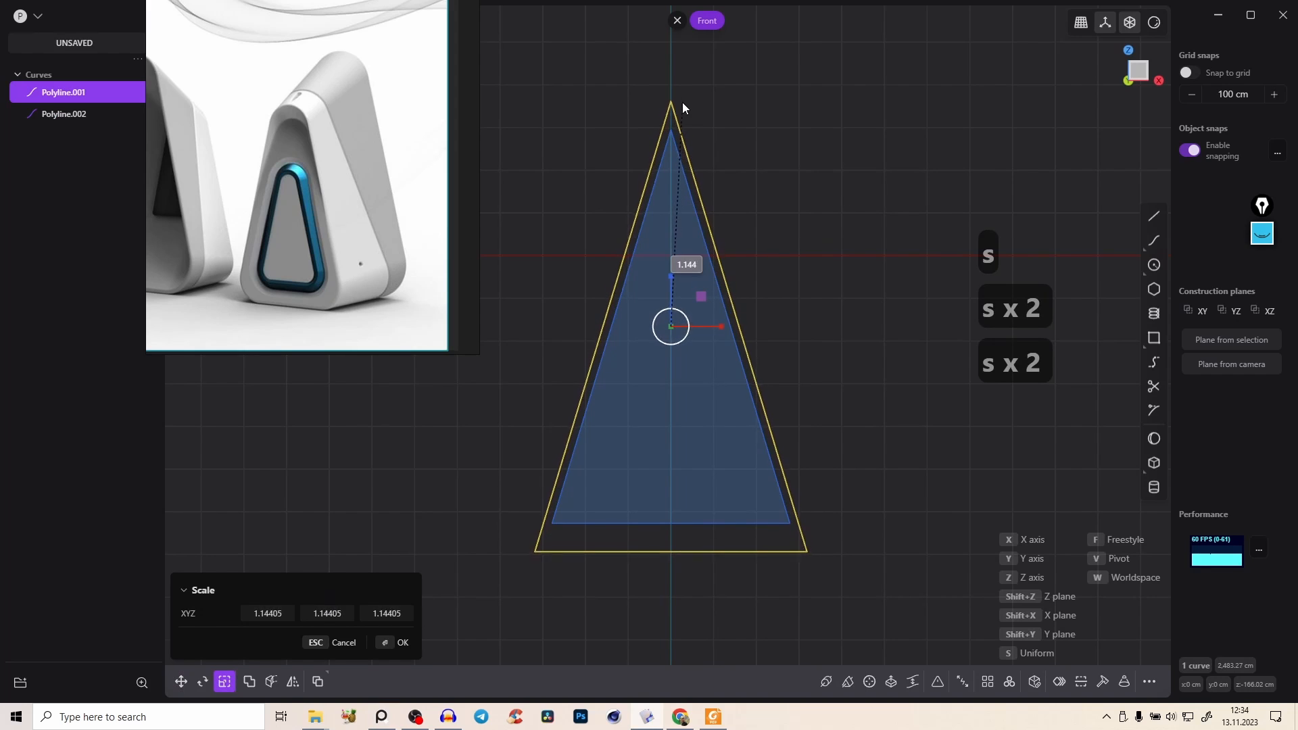
pyautogui.press('s')
pyautogui.rightClick(758, 107)
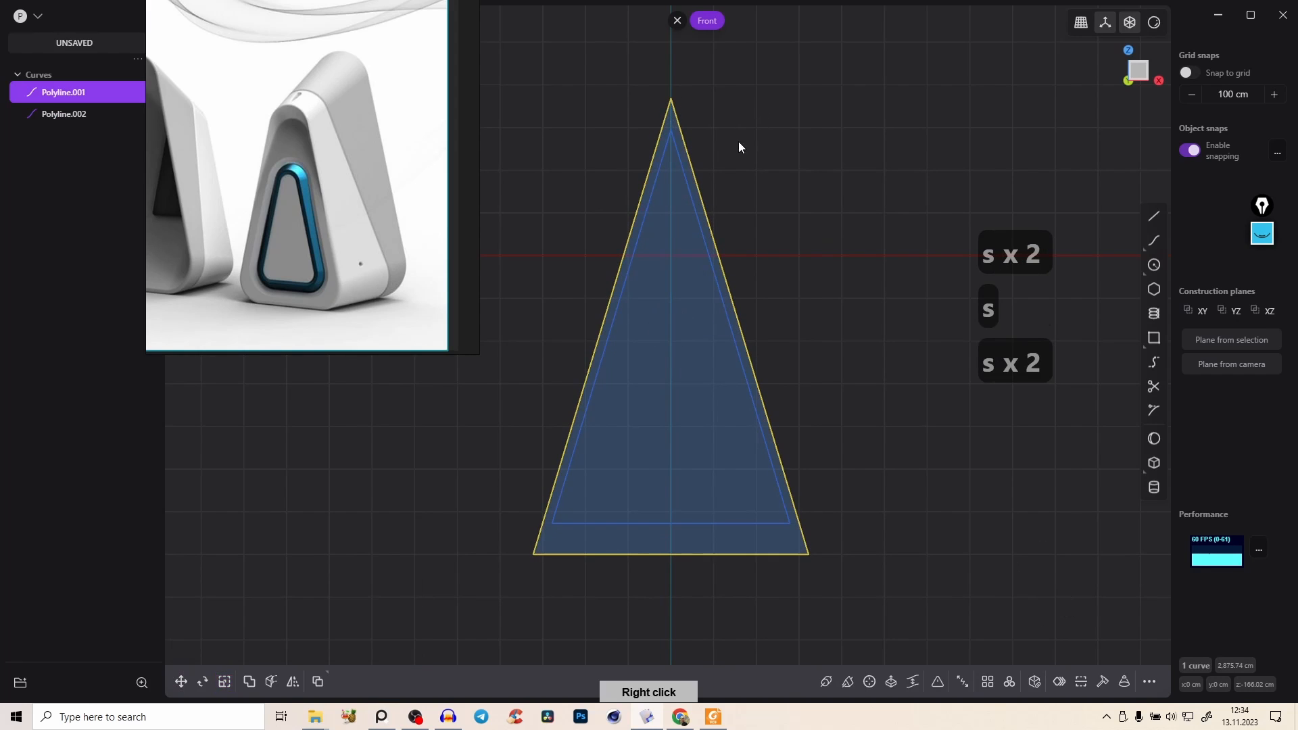
# Step: Stretch the larger triangle slightly along its height
pyautogui.press('s')
pyautogui.moveTo(671, 282); pyautogui.dragTo(695, 279)
pyautogui.rightClick(733, 222)
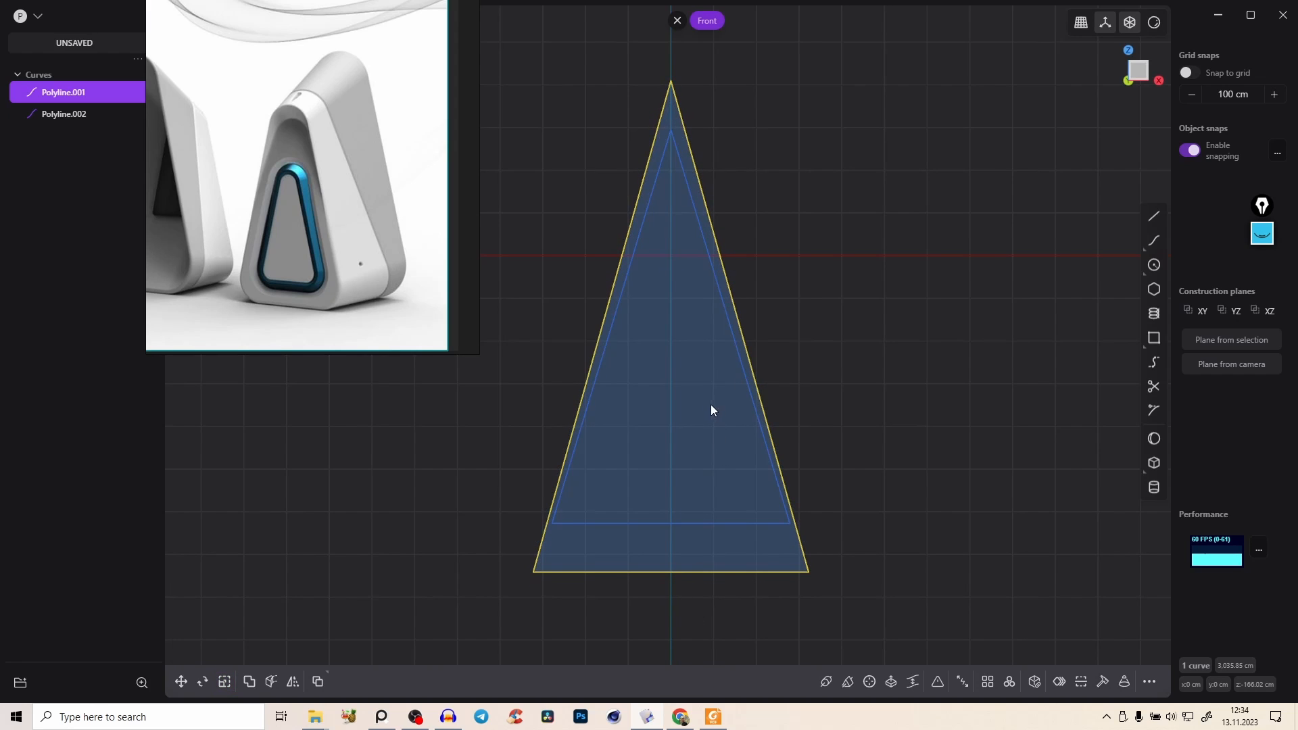
# Step: Move the larger triangle up from a pivot on its base until its base lines up with the smaller triangle's base
pyautogui.press('g')
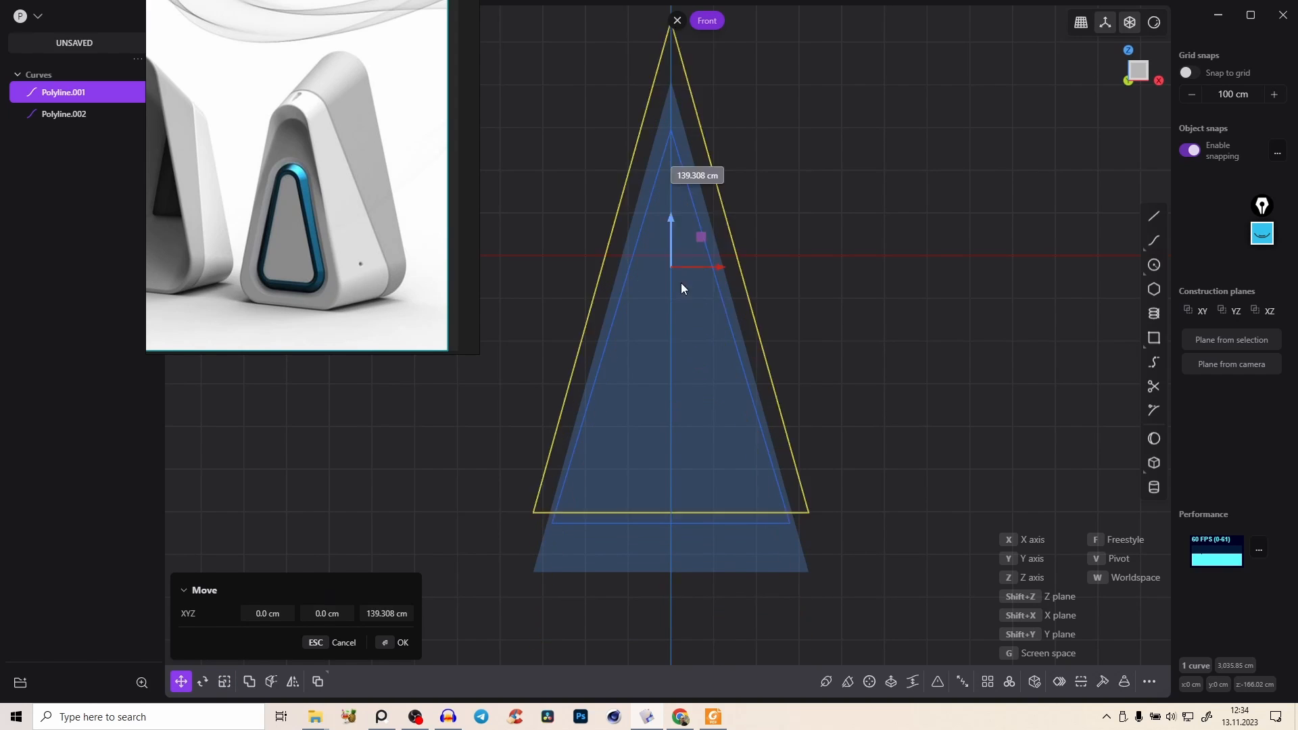
pyautogui.press('v')
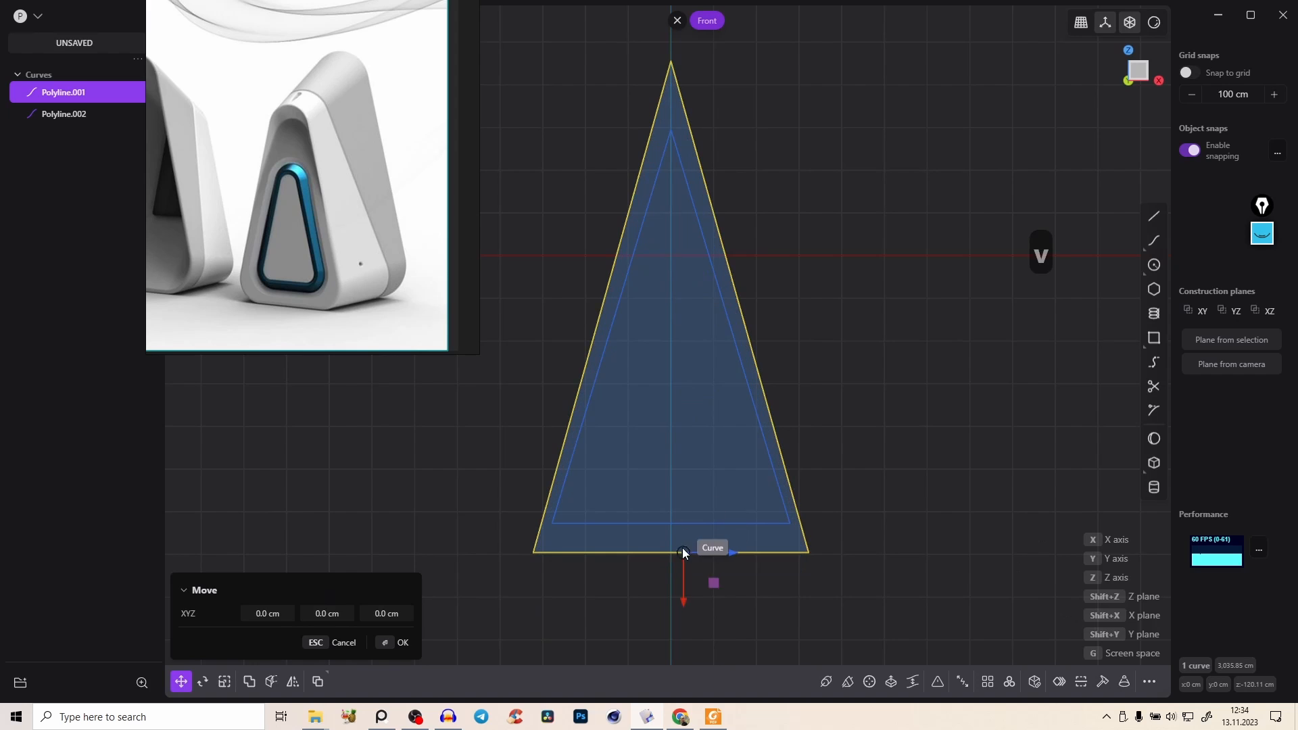
pyautogui.click(671, 554)
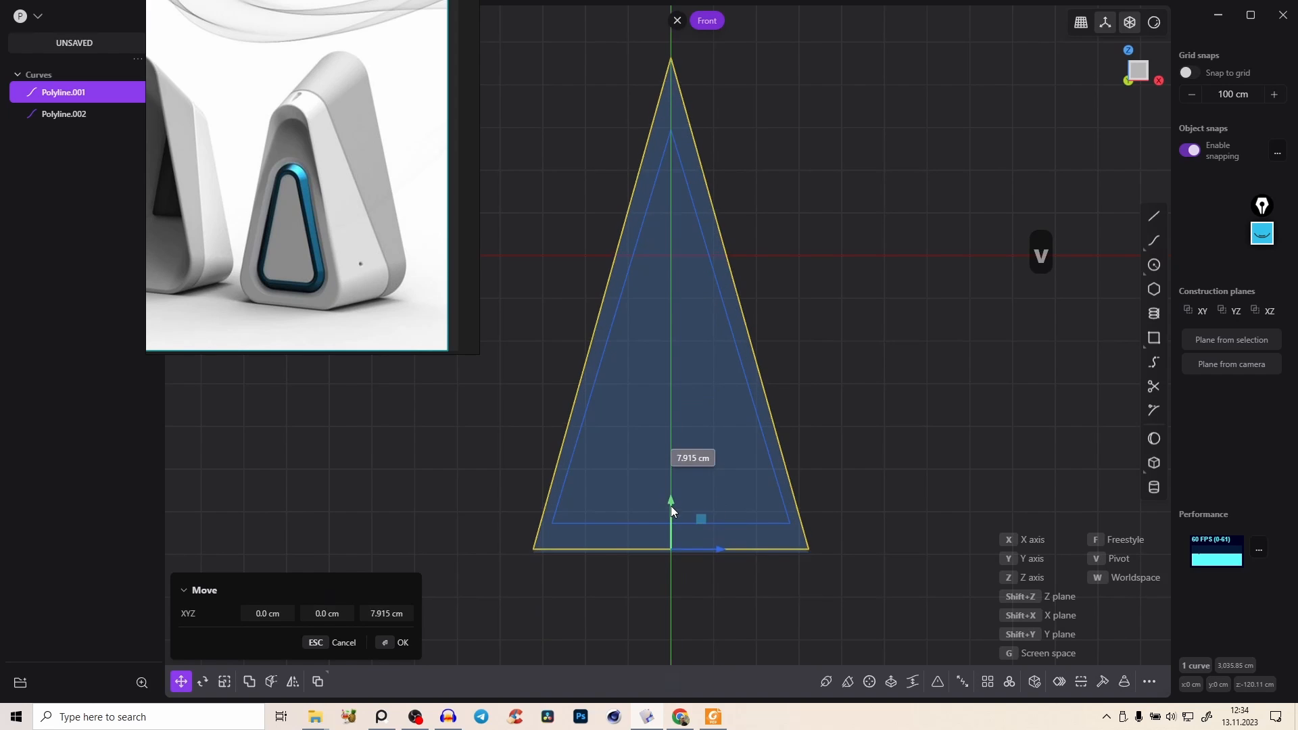
pyautogui.rightClick(683, 505)
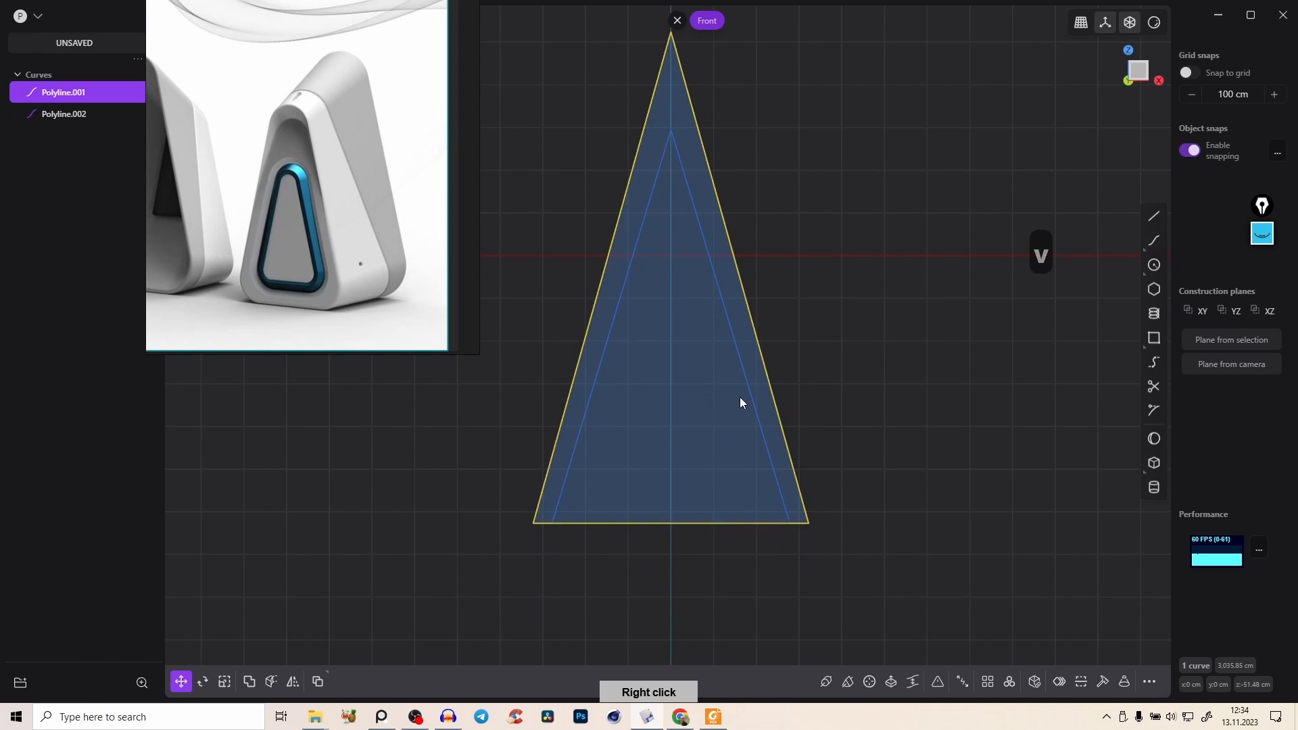
pyautogui.click(833, 305)
# Step: Move the larger triangle about 276 cm back along the Y axis, away from the smaller one
pyautogui.scroll(-4, 707, 233)
pyautogui.moveTo(804, 183); pyautogui.dragTo(739, 225, button='middle')
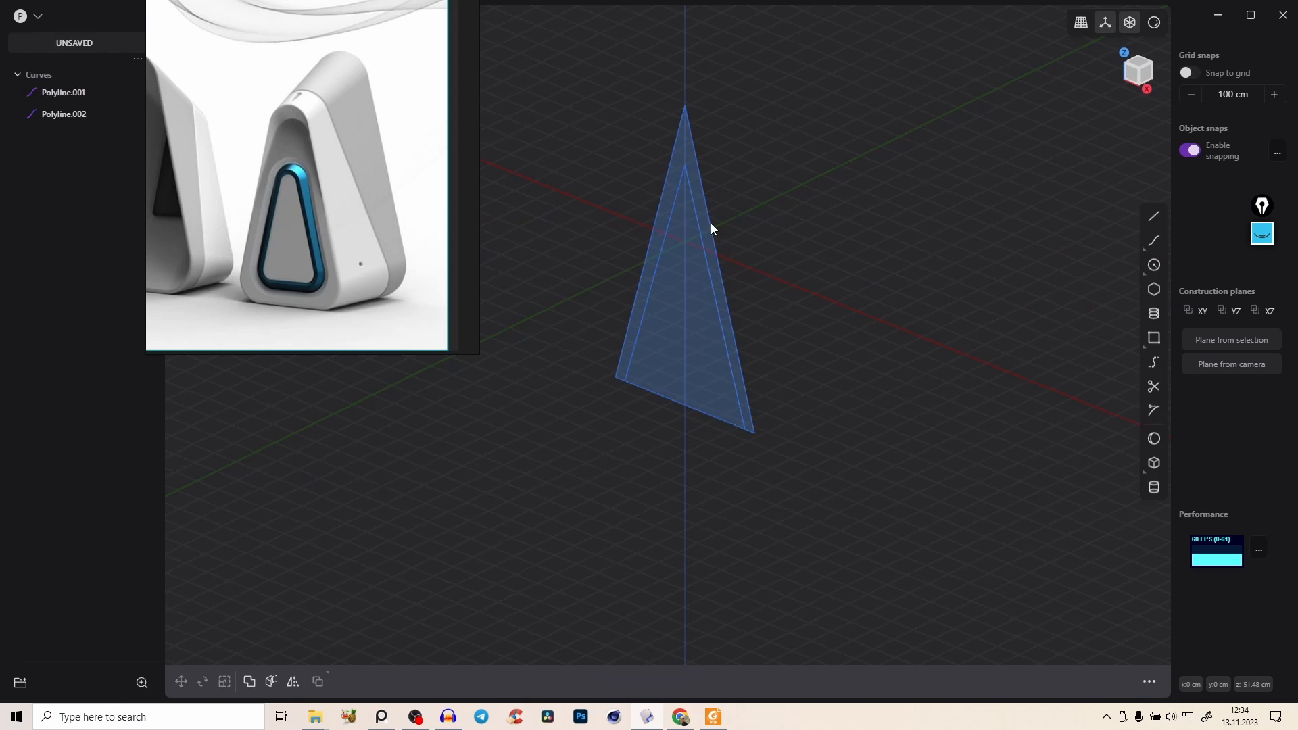
pyautogui.click(713, 233)
pyautogui.press('g')
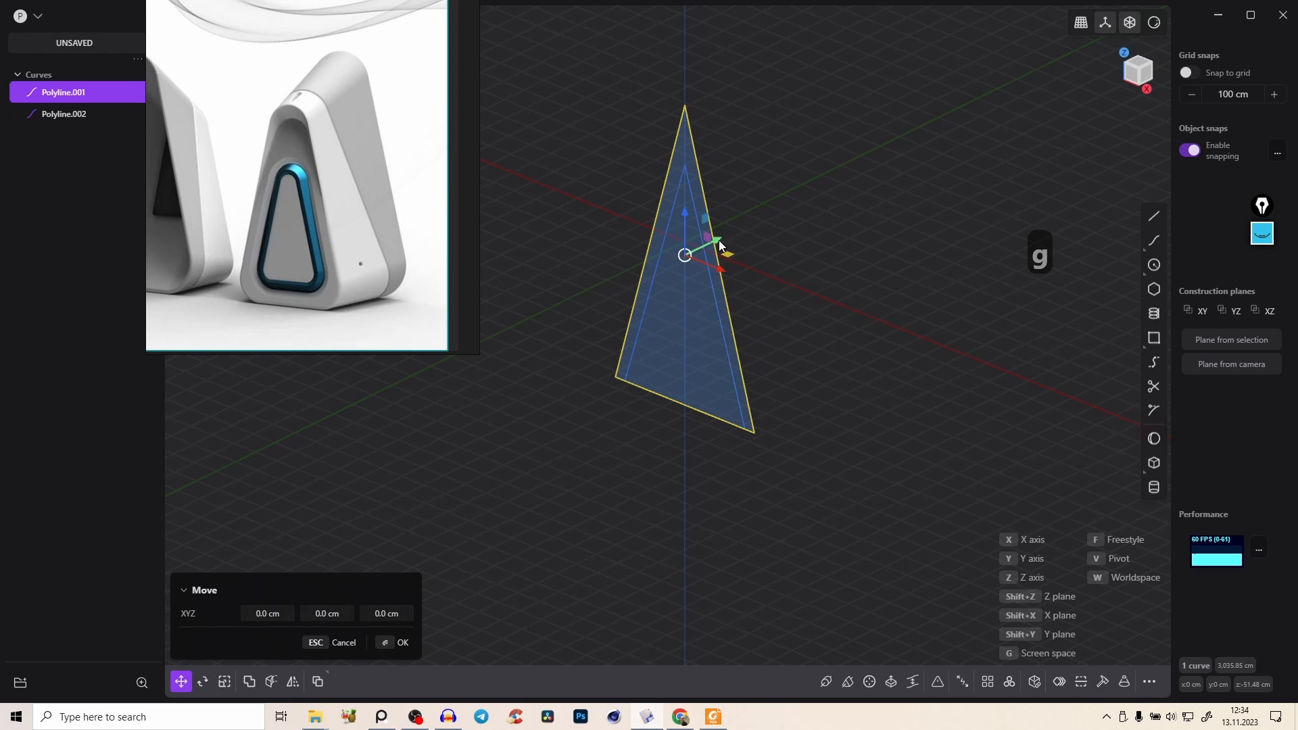
pyautogui.moveTo(704, 261); pyautogui.dragTo(637, 263, button='middle')
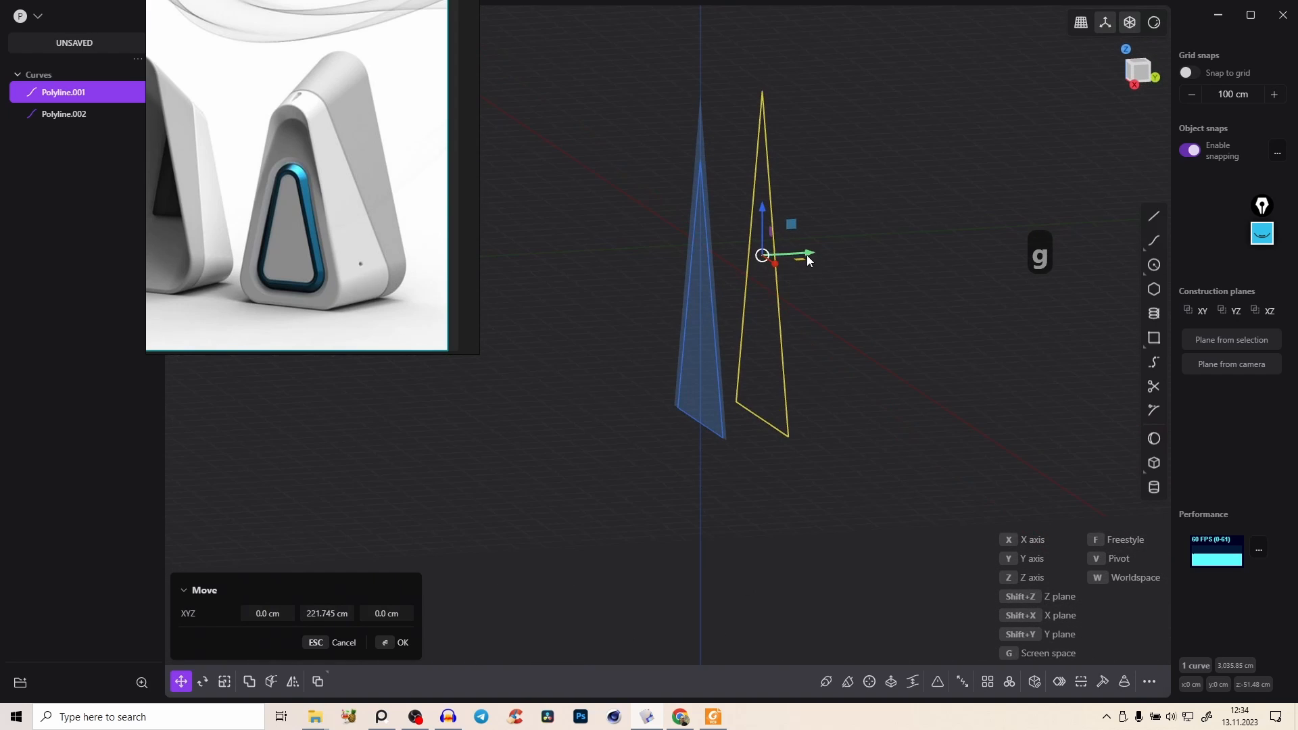
pyautogui.moveTo(823, 249); pyautogui.dragTo(870, 320, button='right')
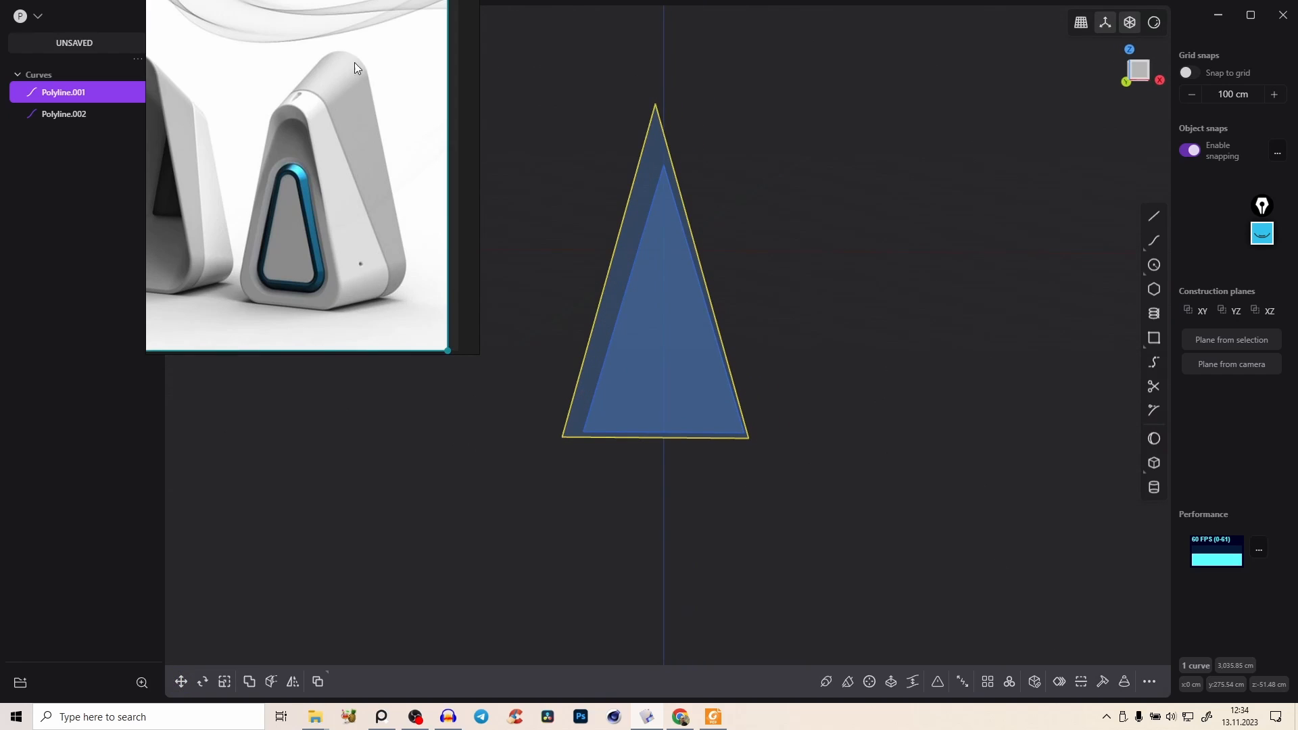
# Step: Fillet the apex vertices of both triangles together to round their tops
pyautogui.moveTo(629, 143); pyautogui.dragTo(693, 213, button='right')
pyautogui.moveTo(621, 347); pyautogui.dragTo(586, 344, button='middle')
pyautogui.moveTo(638, 412); pyautogui.dragTo(720, 432, button='middle')
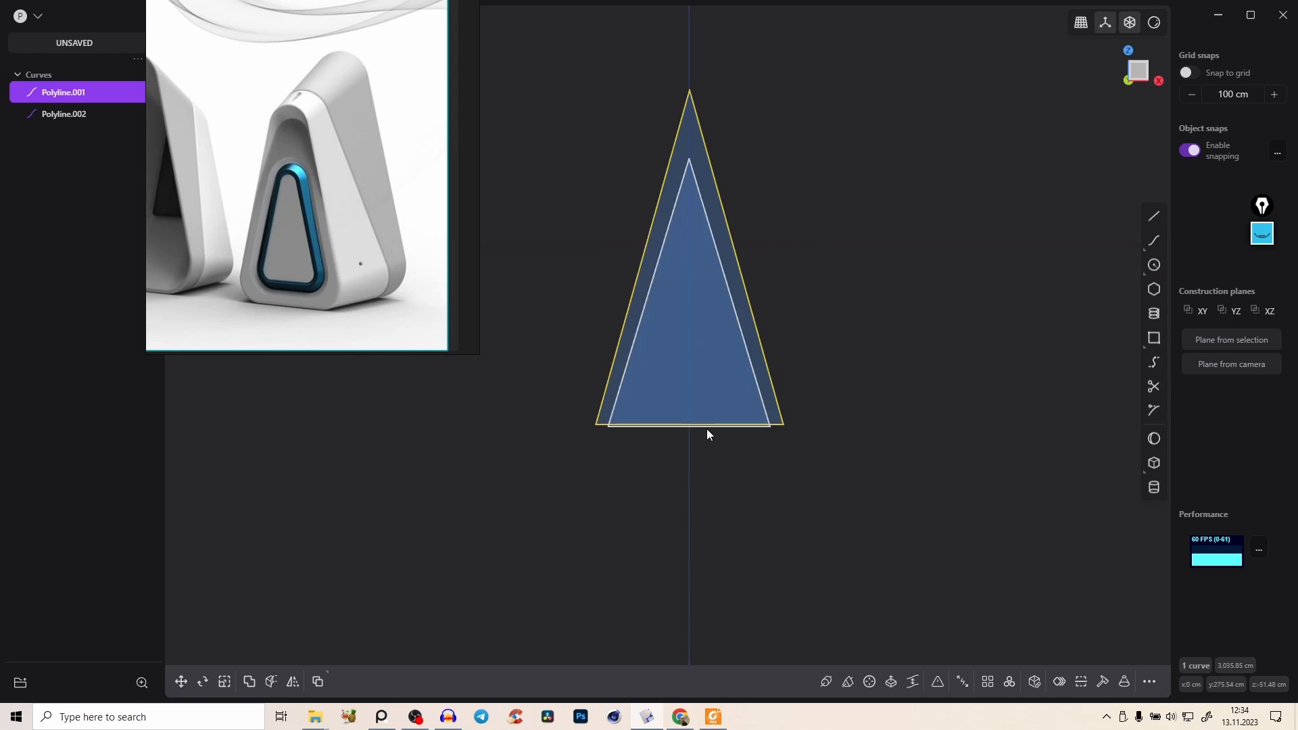
pyautogui.click(708, 427)
pyautogui.click(1127, 75)
pyautogui.keyDown('alt'); pyautogui.moveTo(748, 250); pyautogui.dragTo(724, 373, button='right'); pyautogui.keyUp('alt')
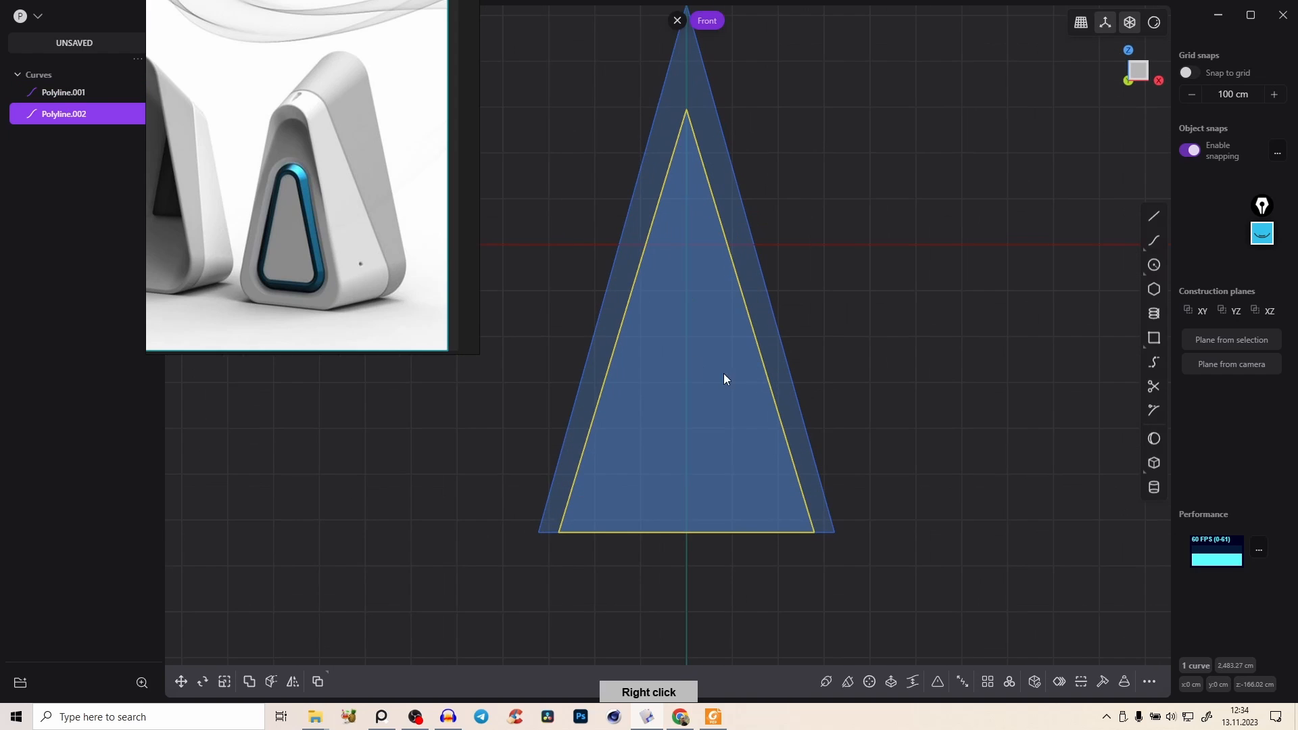
pyautogui.keyDown('alt'); pyautogui.moveTo(739, 307); pyautogui.dragTo(737, 429, button='middle'); pyautogui.keyUp('alt')
pyautogui.press('1')
pyautogui.moveTo(610, 74); pyautogui.dragTo(736, 324)
pyautogui.press('b')
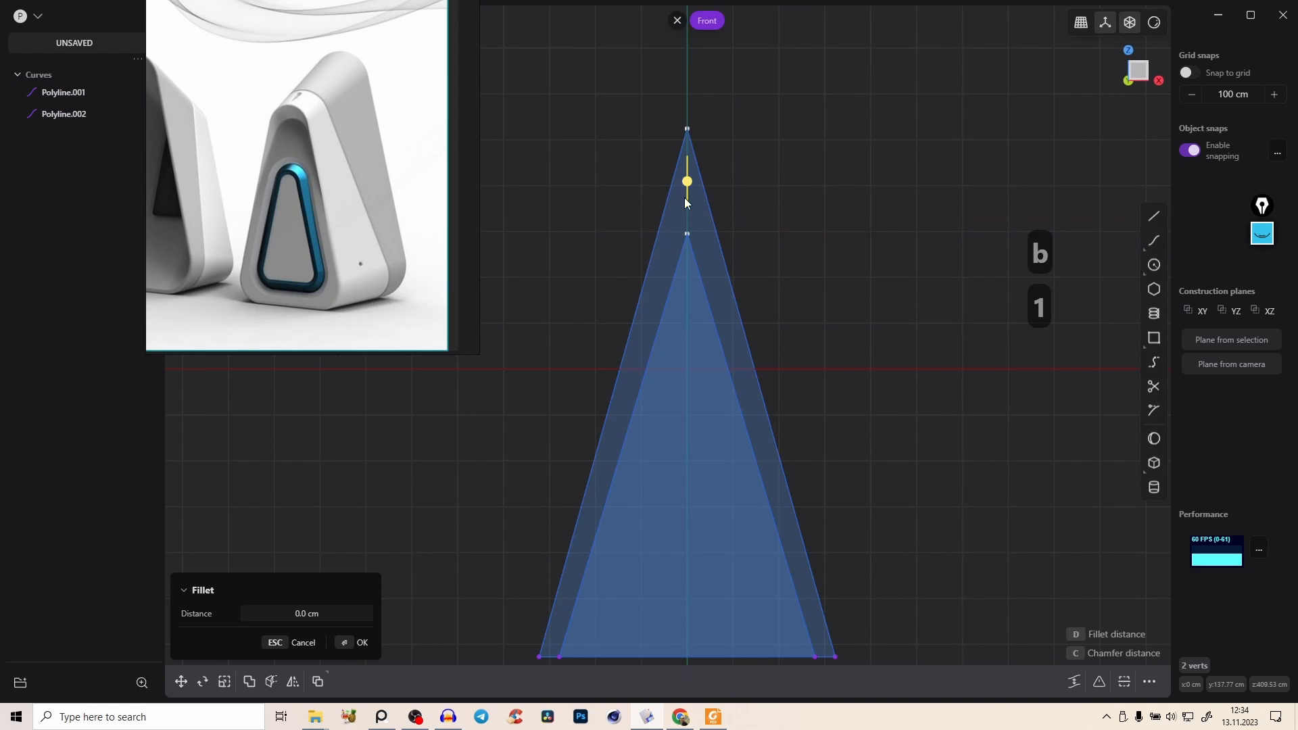
pyautogui.moveTo(690, 191); pyautogui.dragTo(729, 150)
pyautogui.rightClick(730, 149)
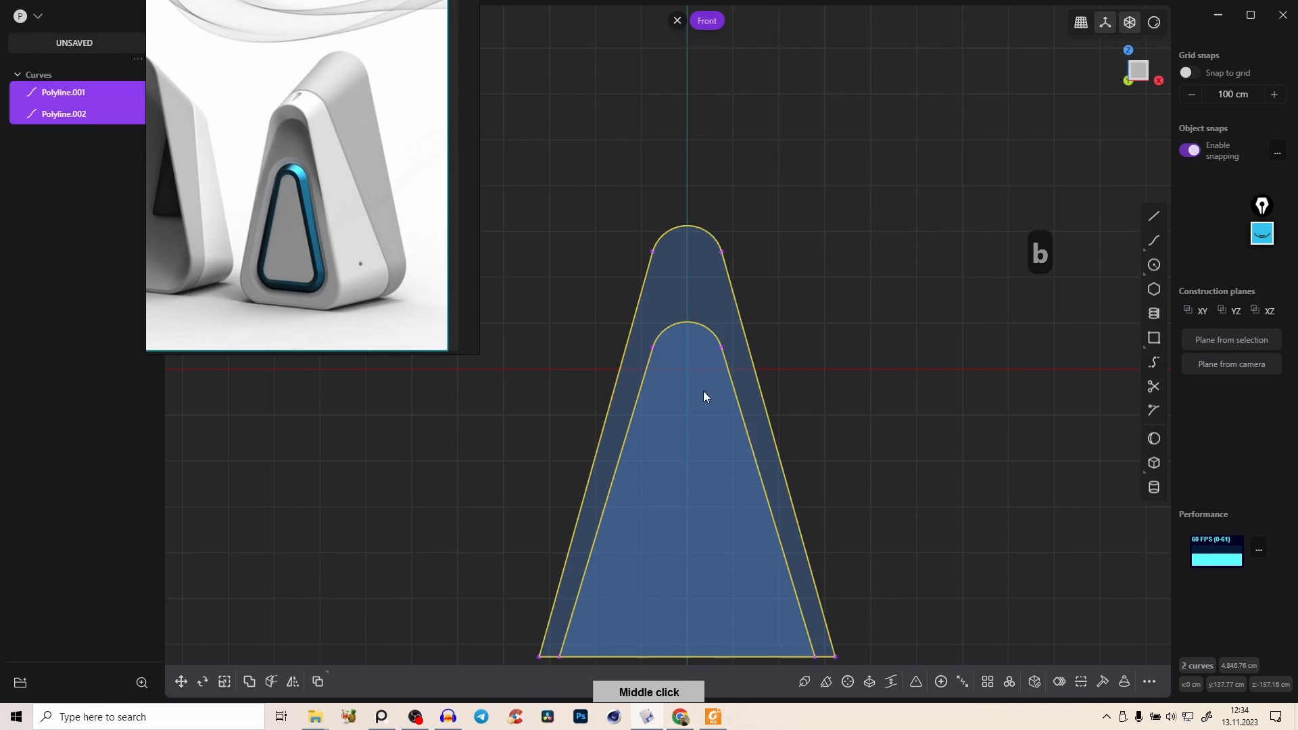
# Step: Fillet the four base corners of both triangles together by about 97 cm
pyautogui.moveTo(703, 391); pyautogui.dragTo(705, 193, button='middle')
pyautogui.moveTo(509, 405); pyautogui.dragTo(913, 524)
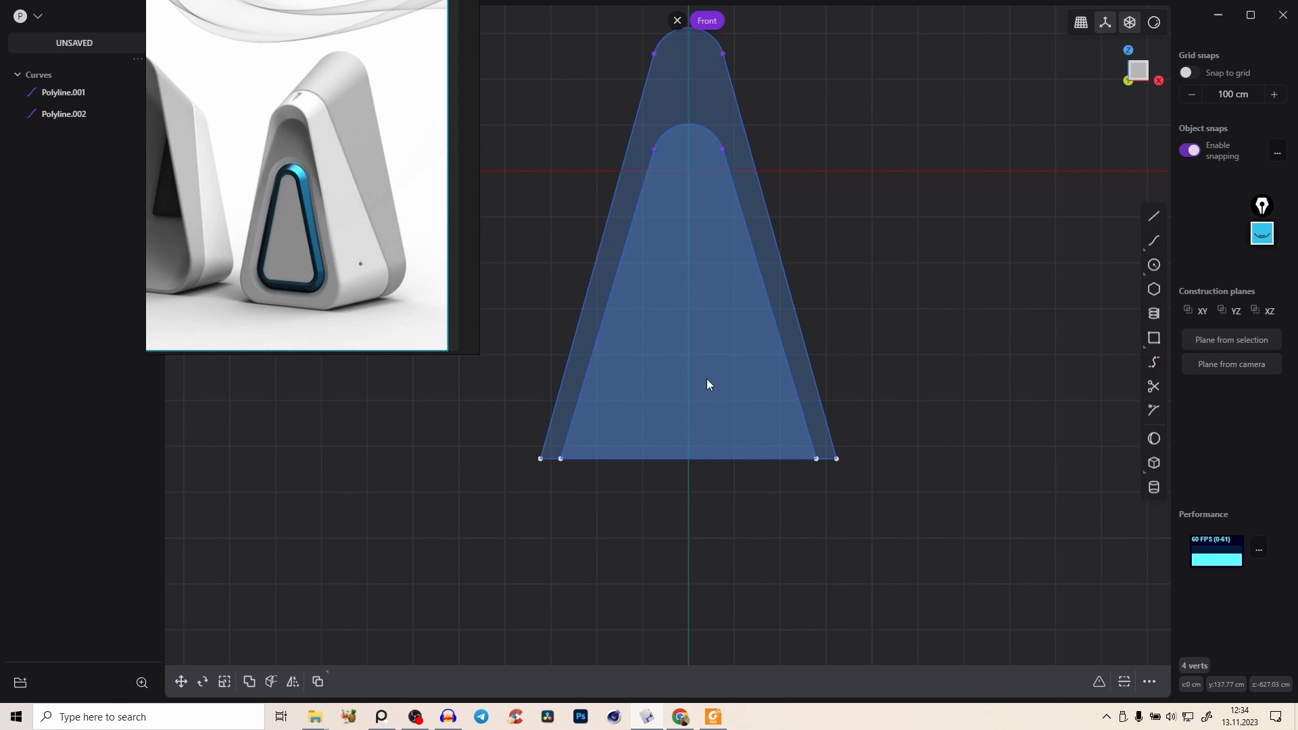
pyautogui.press('b')
pyautogui.moveTo(698, 464); pyautogui.dragTo(729, 500)
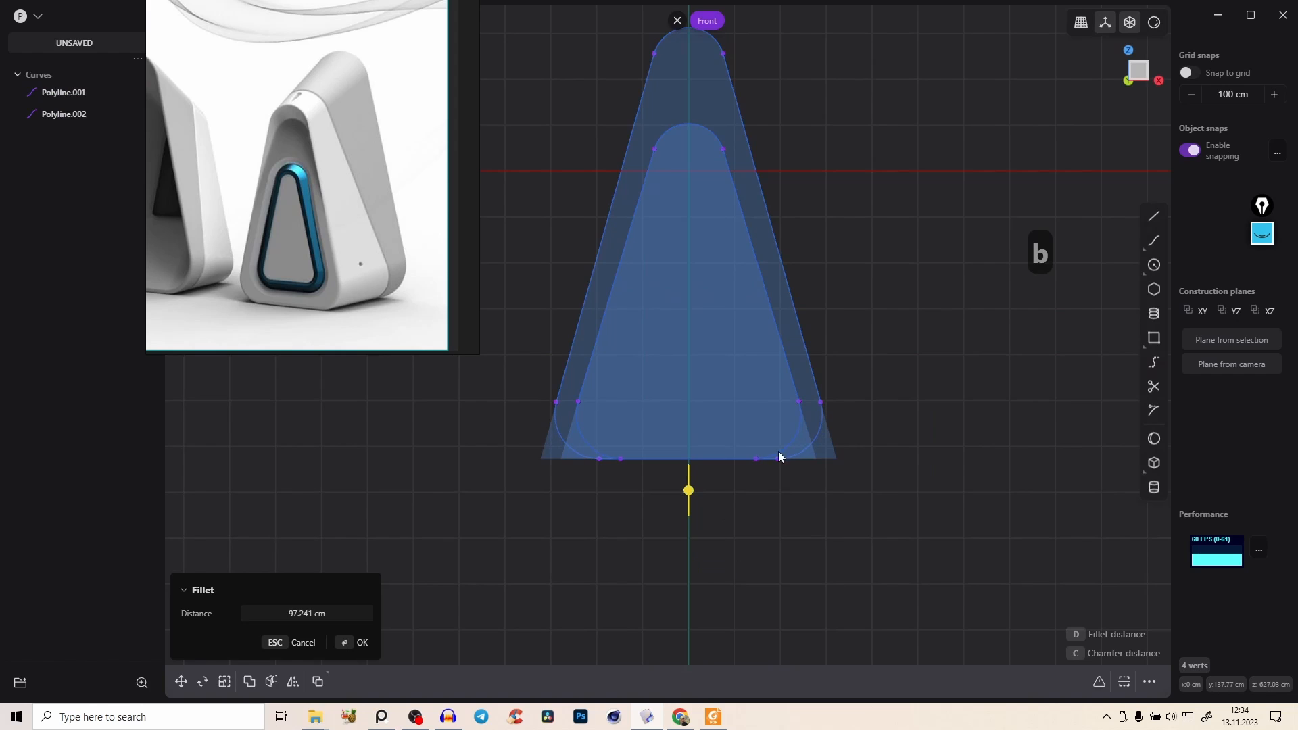
pyautogui.rightClick(893, 371)
pyautogui.click(887, 381)
# Step: Turn off the viewport overlays and loft a sheet between the smaller and larger rounded triangles
pyautogui.scroll(-3, 747, 247)
pyautogui.scroll(-2, 781, 180)
pyautogui.moveTo(781, 180); pyautogui.dragTo(642, 252, button='middle')
pyautogui.press('2')
pyautogui.scroll(5, 791, 217)
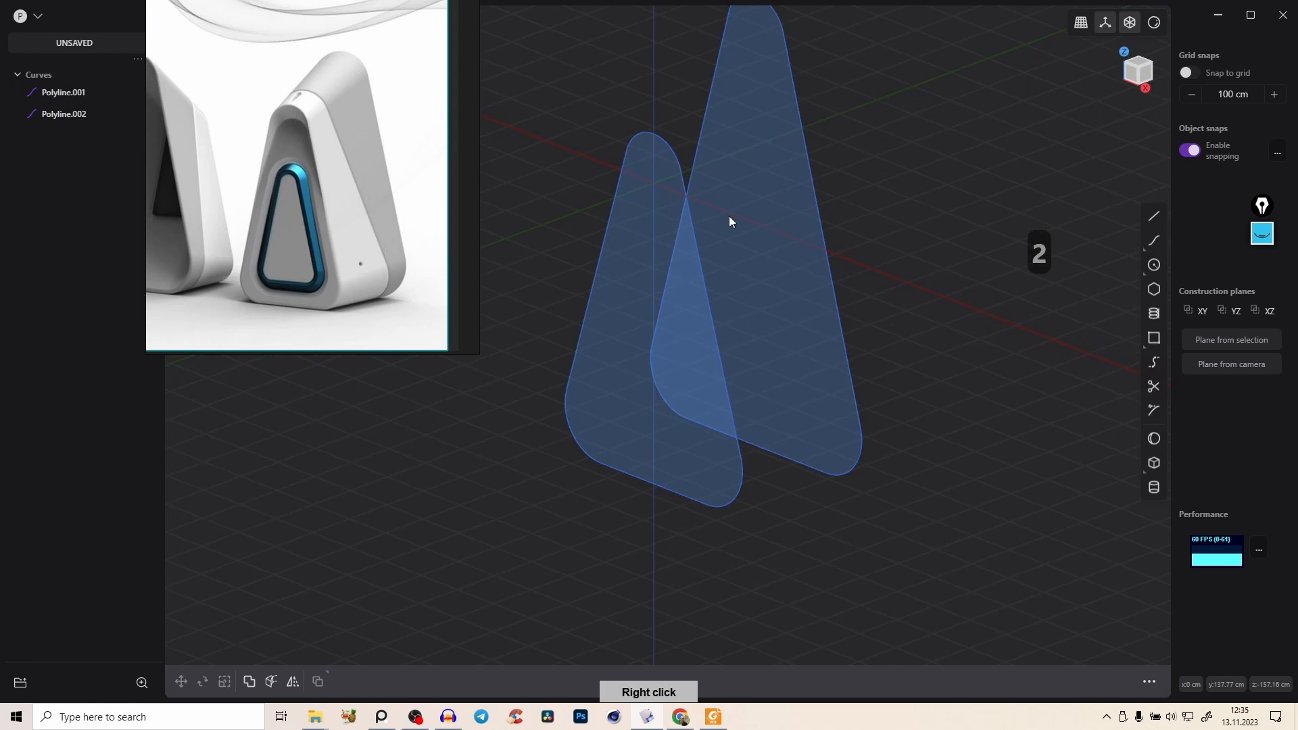
pyautogui.click(698, 234)
pyautogui.click(1106, 23)
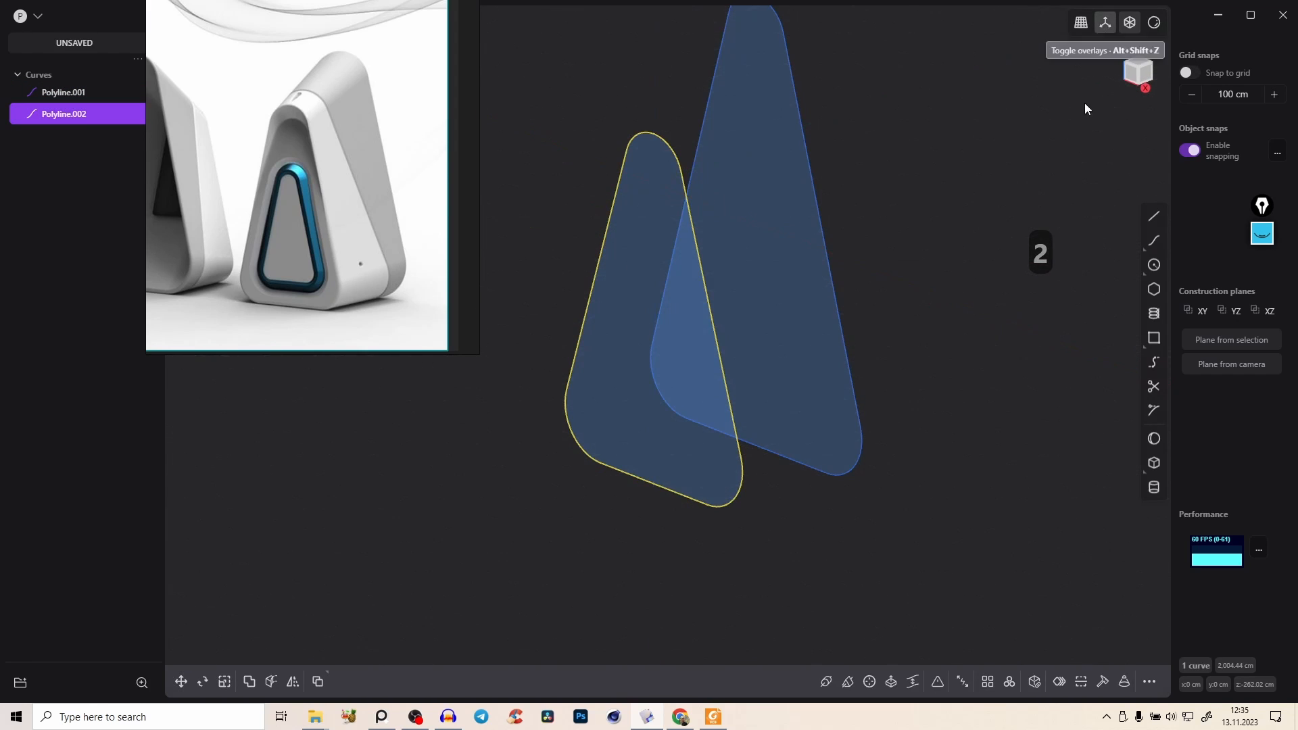
pyautogui.click(822, 295)
pyautogui.press('l')
pyautogui.moveTo(745, 215); pyautogui.dragTo(631, 266, button='middle')
pyautogui.rightClick(487, 460)
pyautogui.press('2')
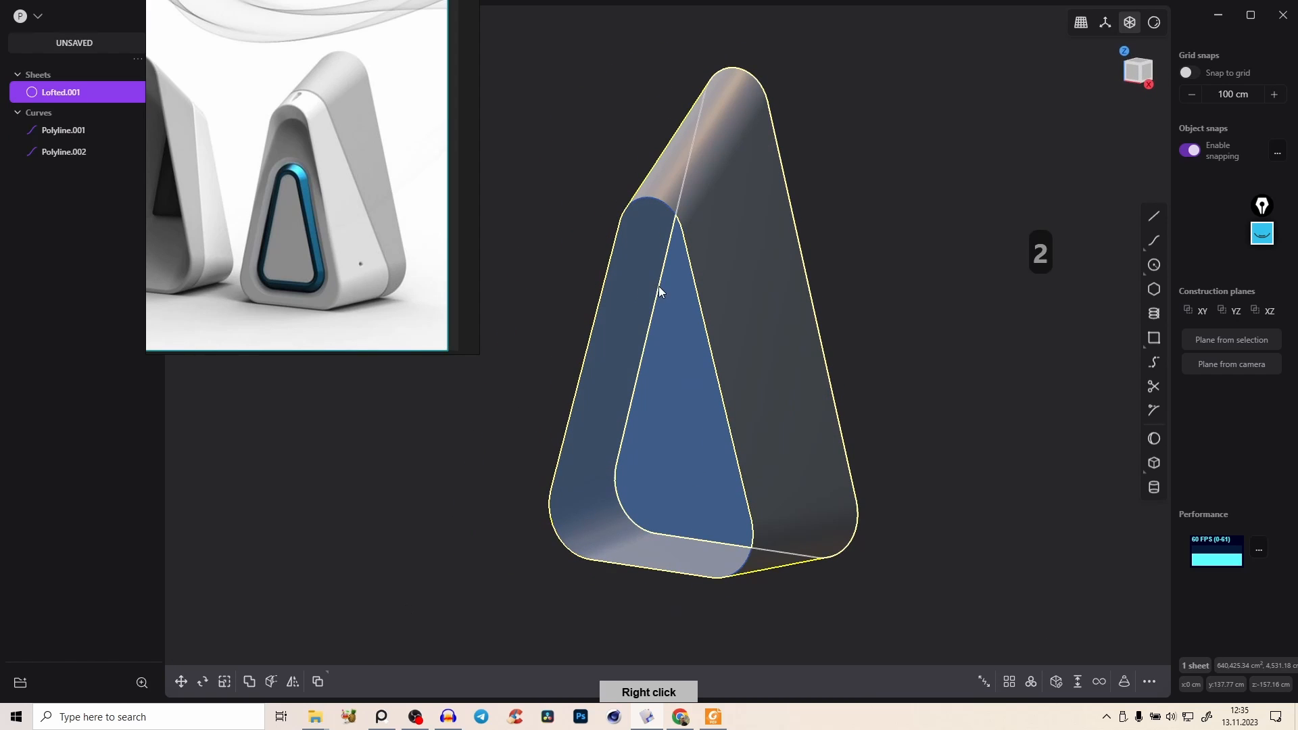
# Step: Hide both triangular profile curves so only the lofted sheet is shown
pyautogui.click(689, 258)
pyautogui.keyDown('shift'); pyautogui.click(764, 128); pyautogui.keyUp('shift')
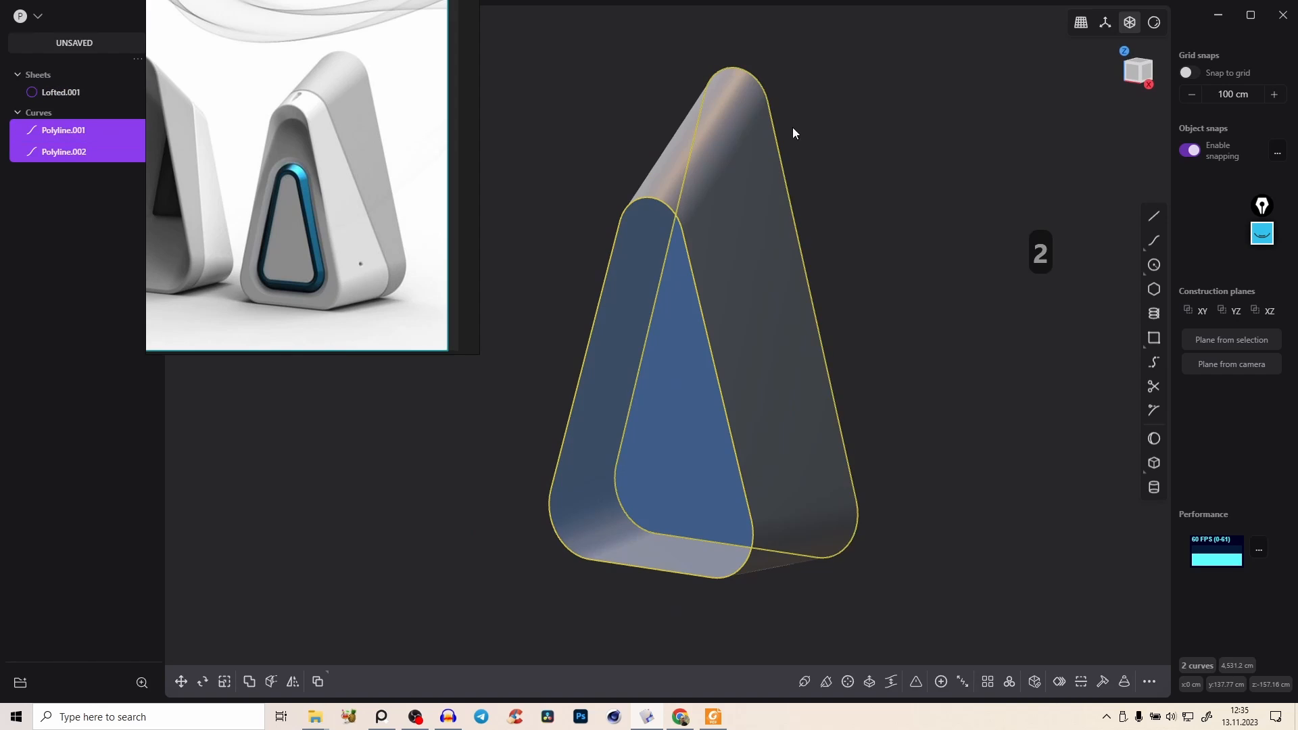
pyautogui.press('h')
pyautogui.moveTo(691, 307); pyautogui.dragTo(725, 177, button='middle')
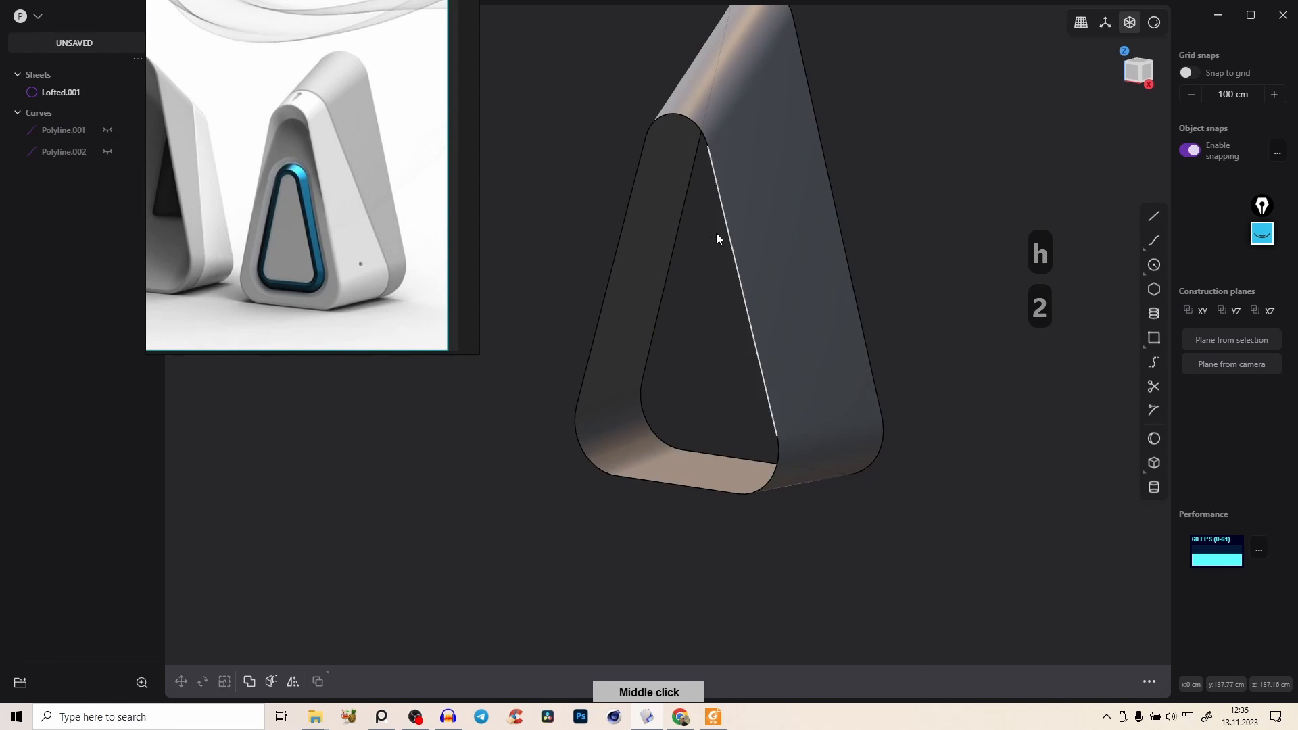
pyautogui.rightClick(705, 291)
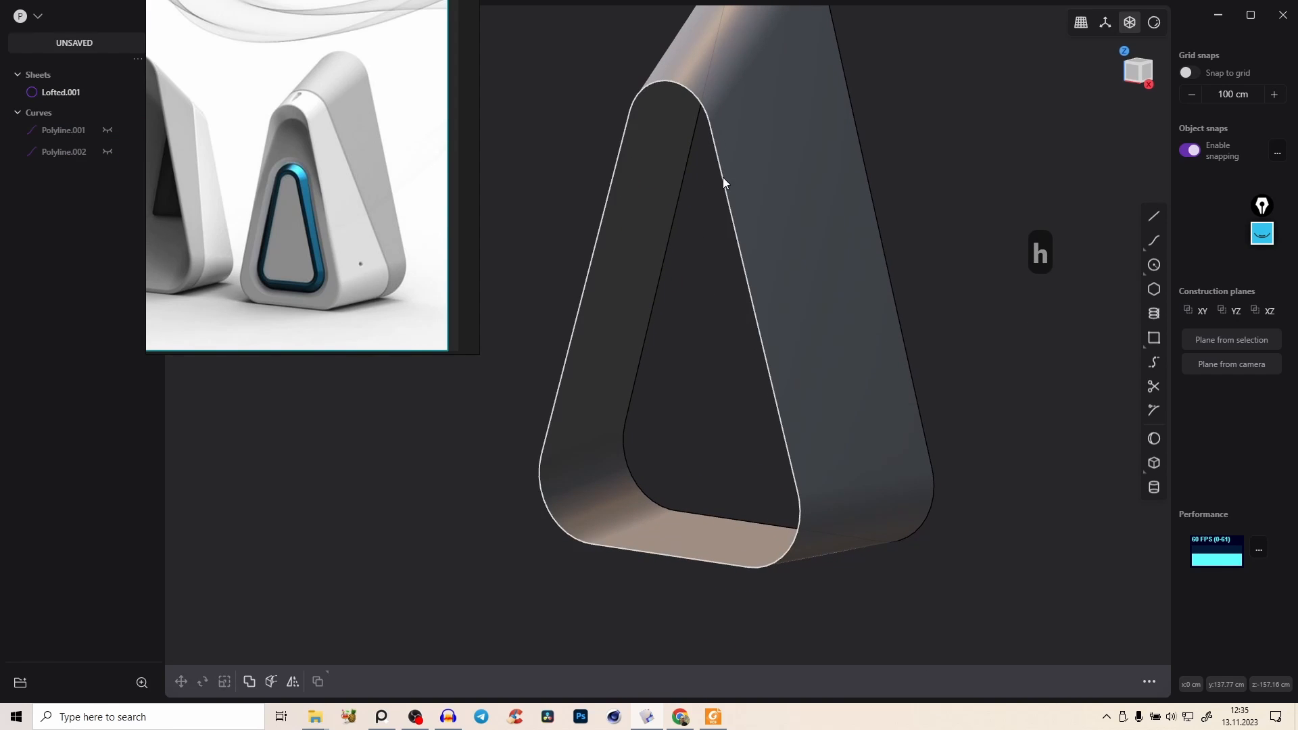
# Step: Patch the open front of the lofted sheet along its edge loop, using Quality faces
pyautogui.keyDown('alt'); pyautogui.click(730, 211); pyautogui.keyUp('alt')
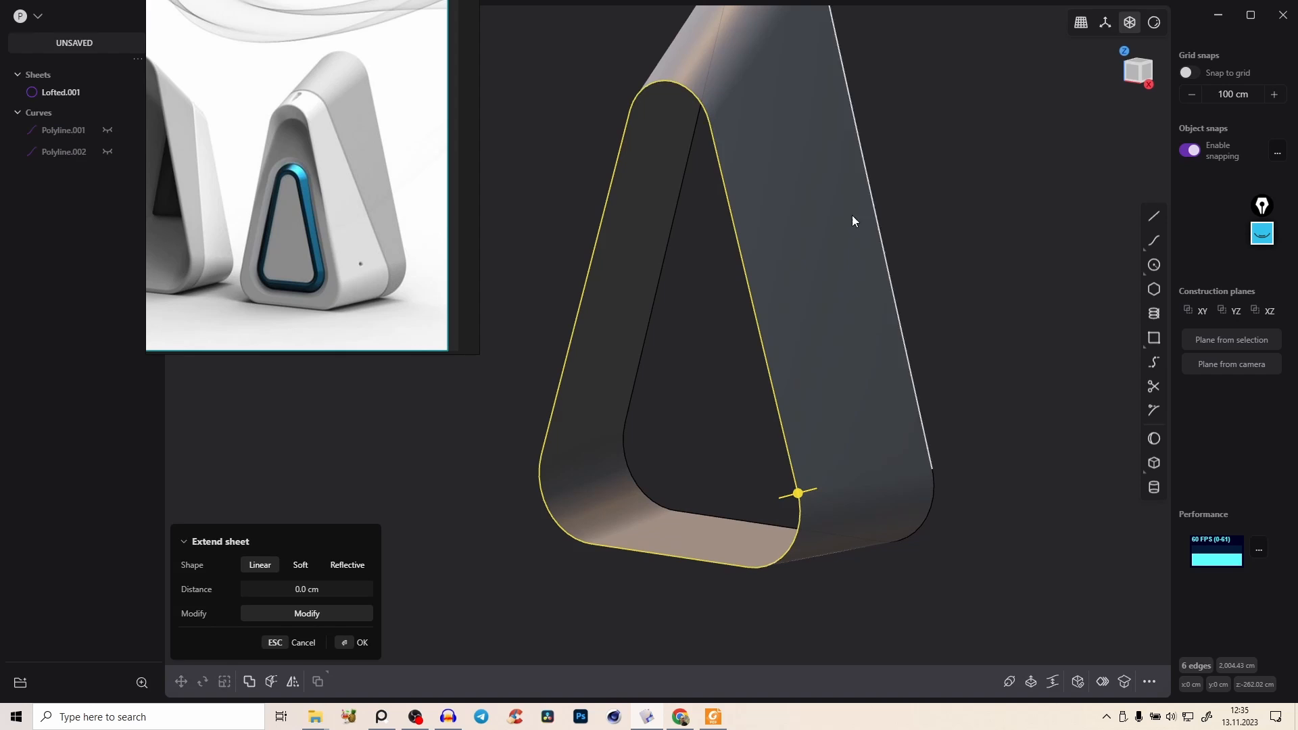
pyautogui.click(1078, 684)
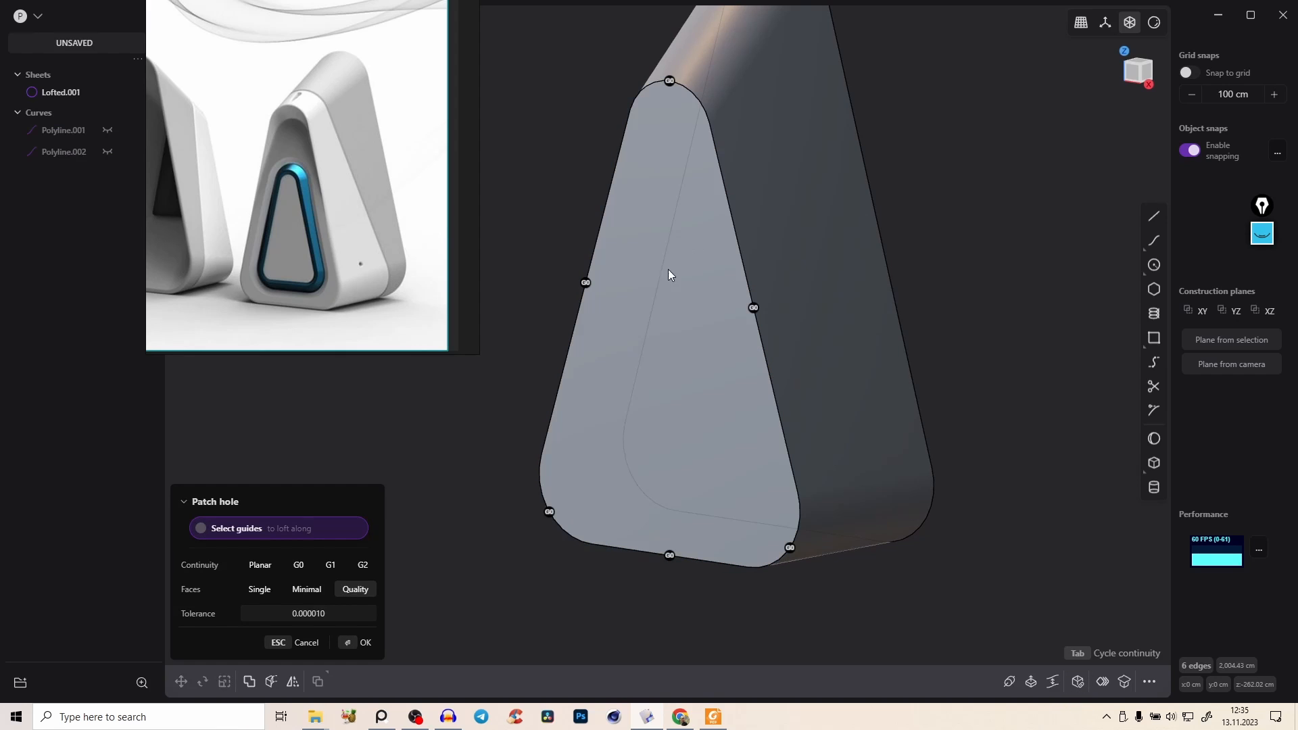
pyautogui.rightClick(697, 251)
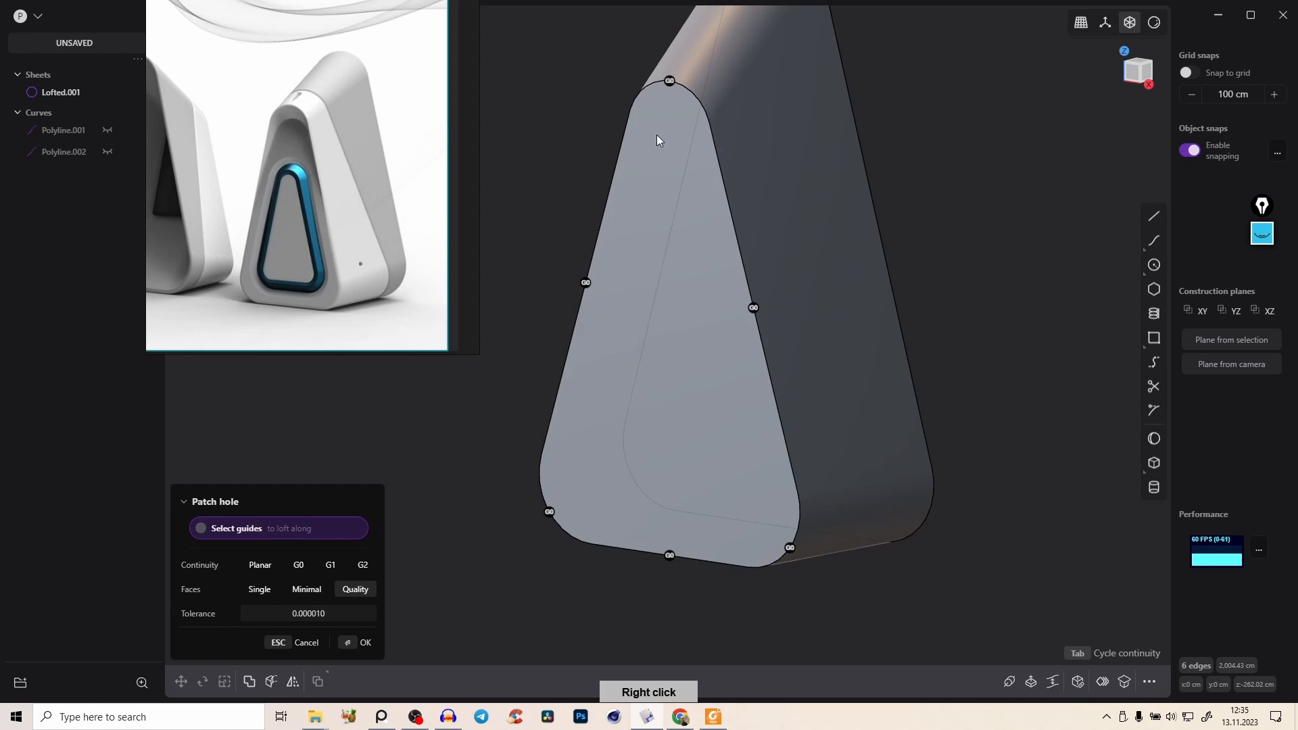
pyautogui.click(489, 418)
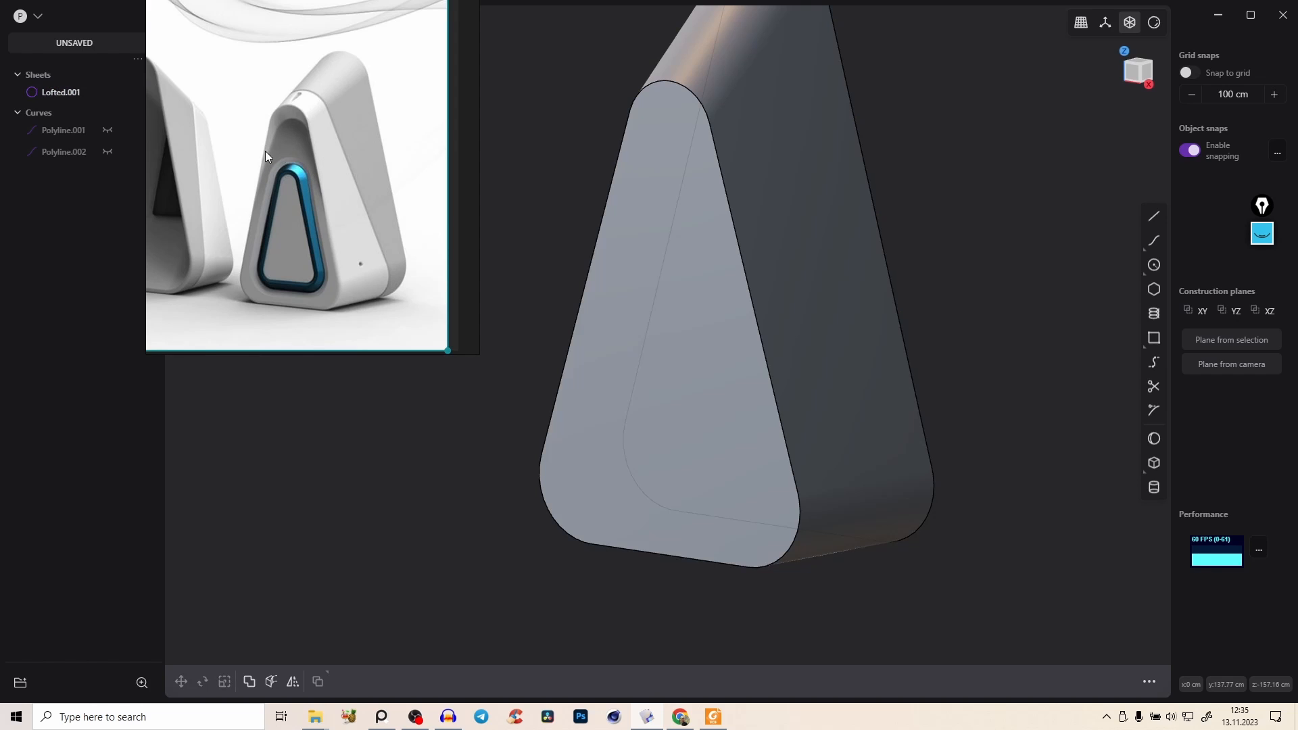
pyautogui.moveTo(685, 156); pyautogui.dragTo(757, 271, button='middle')
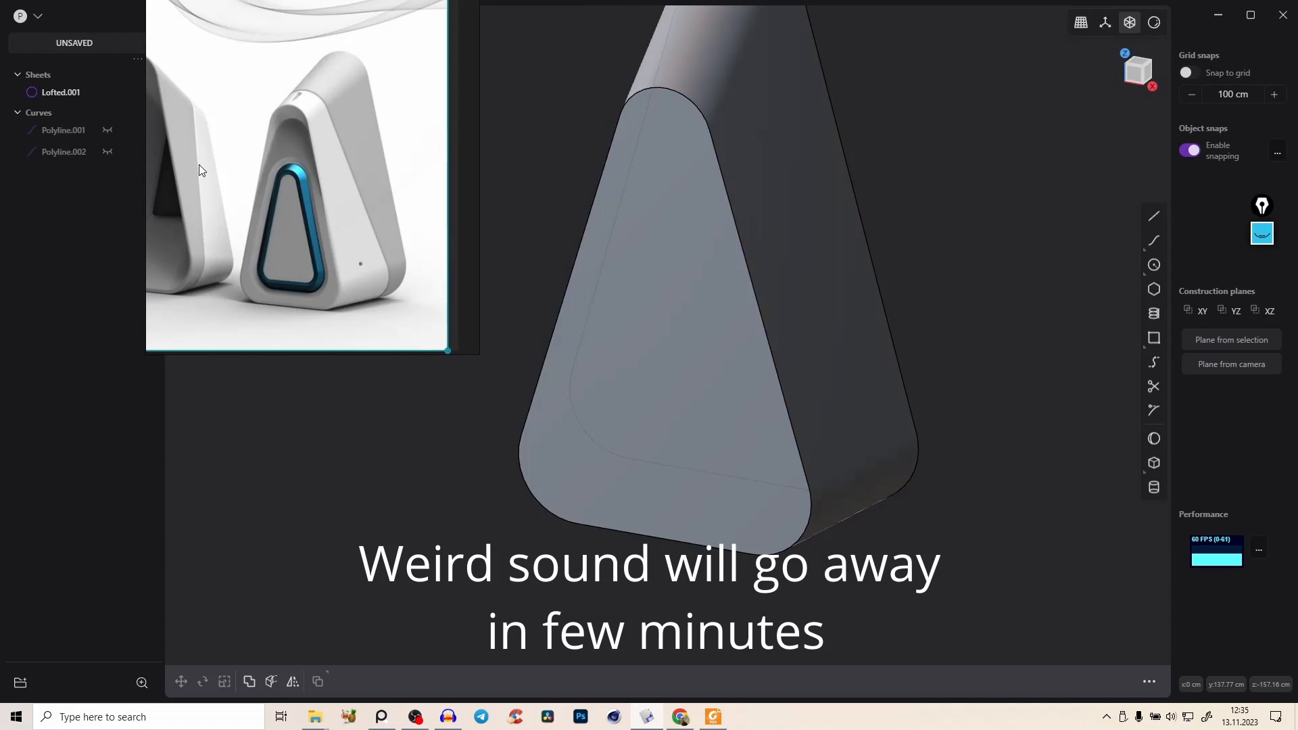
# Step: Unhide the smaller profile curve and move it about 136 cm along negative Y, in front of the body
pyautogui.click(108, 133)
pyautogui.click(108, 152)
pyautogui.click(693, 107)
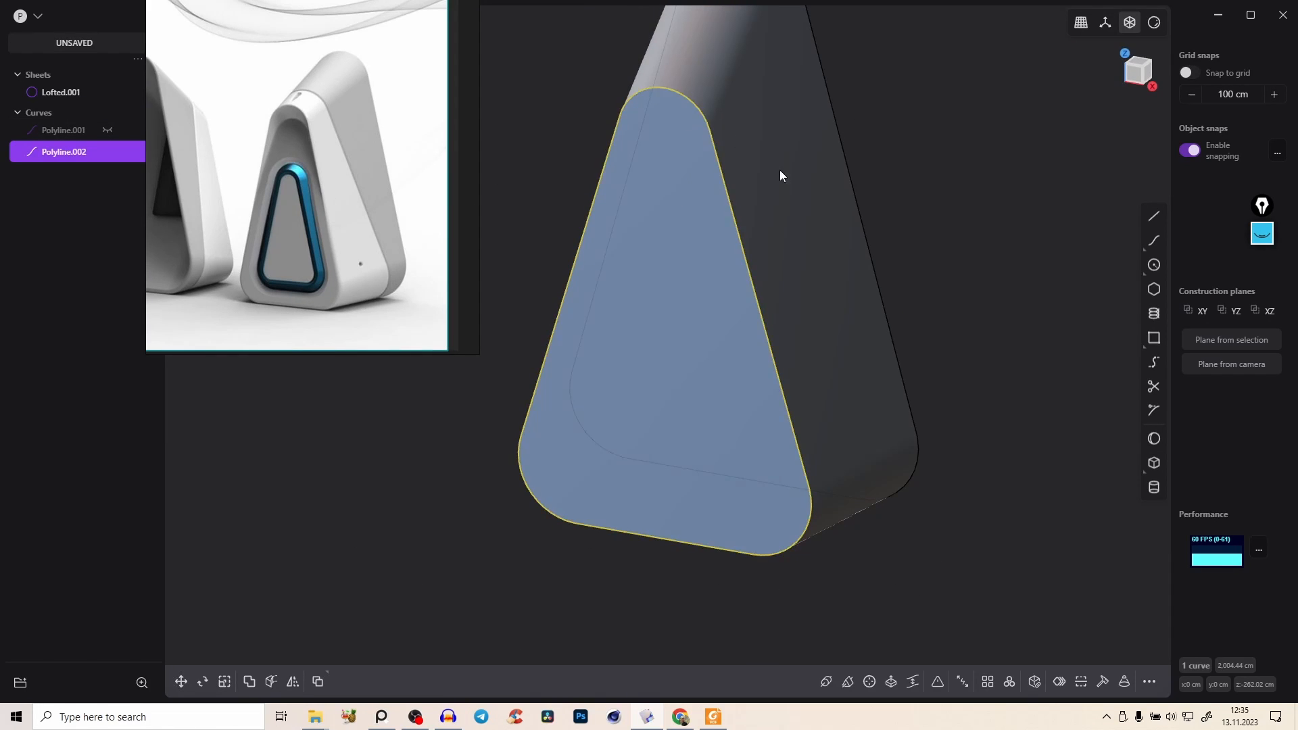
pyautogui.moveTo(780, 176); pyautogui.dragTo(704, 195, button='middle')
pyautogui.press('g')
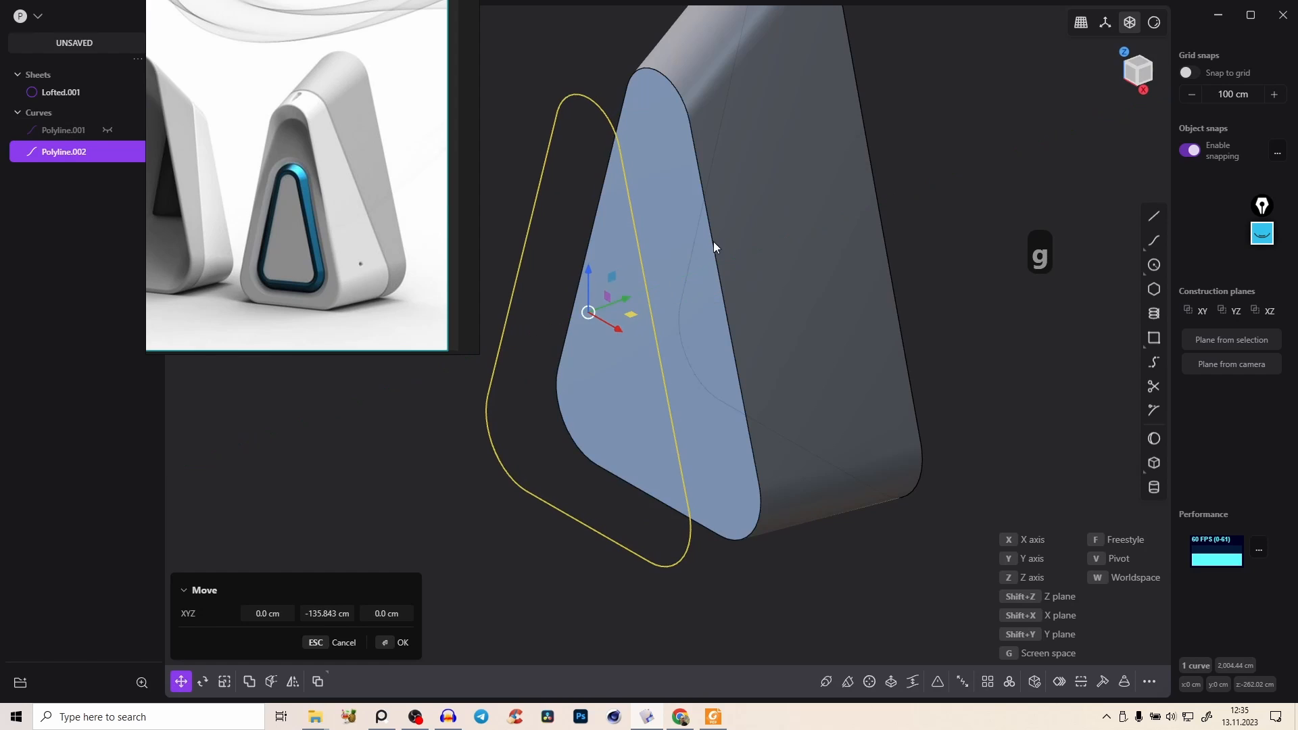
pyautogui.rightClick(723, 242)
pyautogui.moveTo(736, 227); pyautogui.dragTo(947, 176, button='middle')
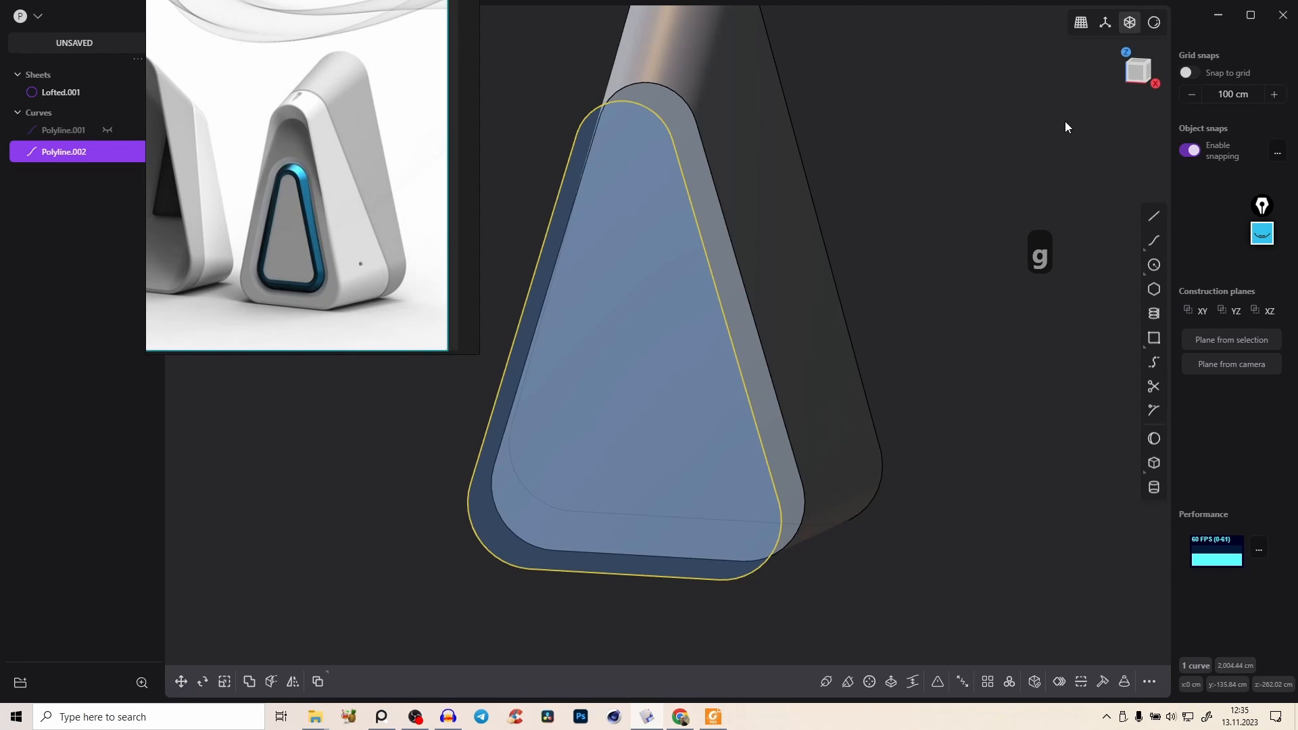
# Step: Offset the moved front profile curve inward to make a smaller rounded triangle
pyautogui.click(1139, 70)
pyautogui.press('o')
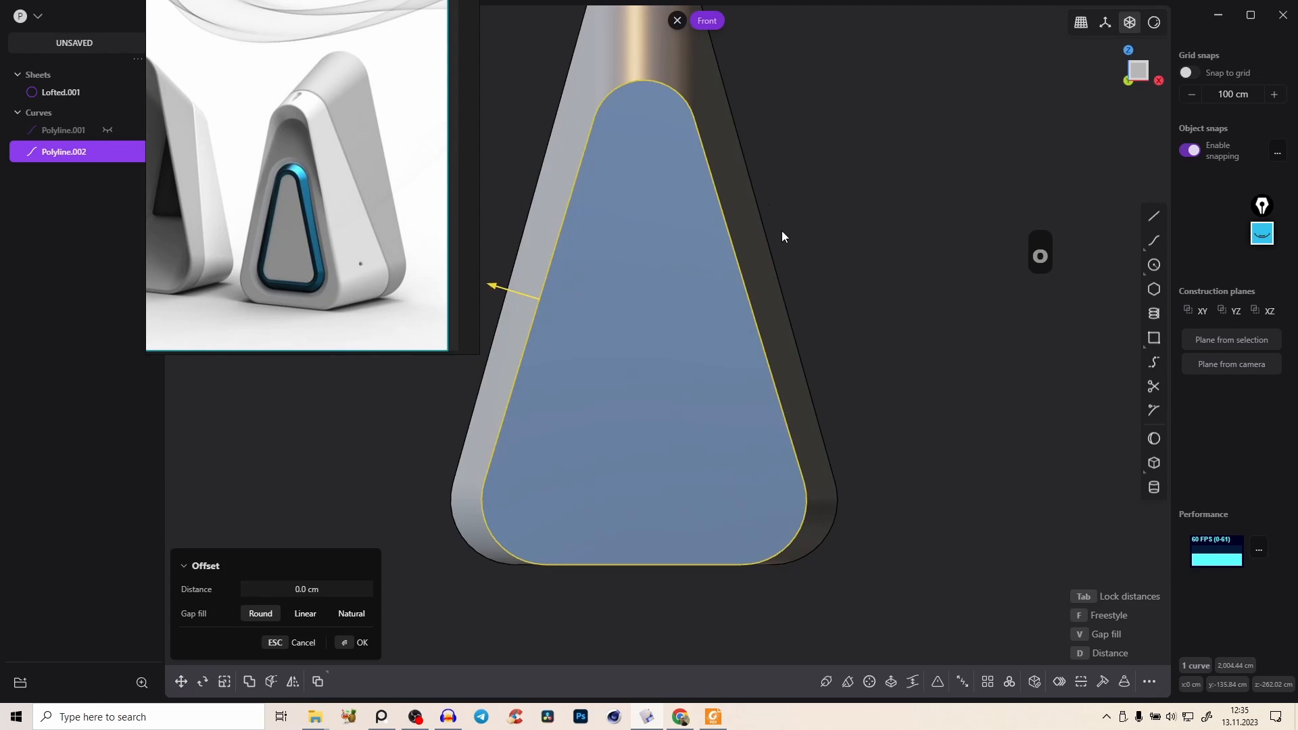
pyautogui.moveTo(487, 283); pyautogui.dragTo(510, 320)
pyautogui.click(359, 644)
pyautogui.click(840, 200)
pyautogui.moveTo(840, 200); pyautogui.dragTo(757, 226, button='right')
# Step: Hide the original front profile curve and keep its inner offset curve selected
pyautogui.click(554, 181)
pyautogui.press('h')
pyautogui.moveTo(611, 186); pyautogui.dragTo(719, 141, button='middle')
pyautogui.hotkey('alt', 'z')
pyautogui.click(745, 167)
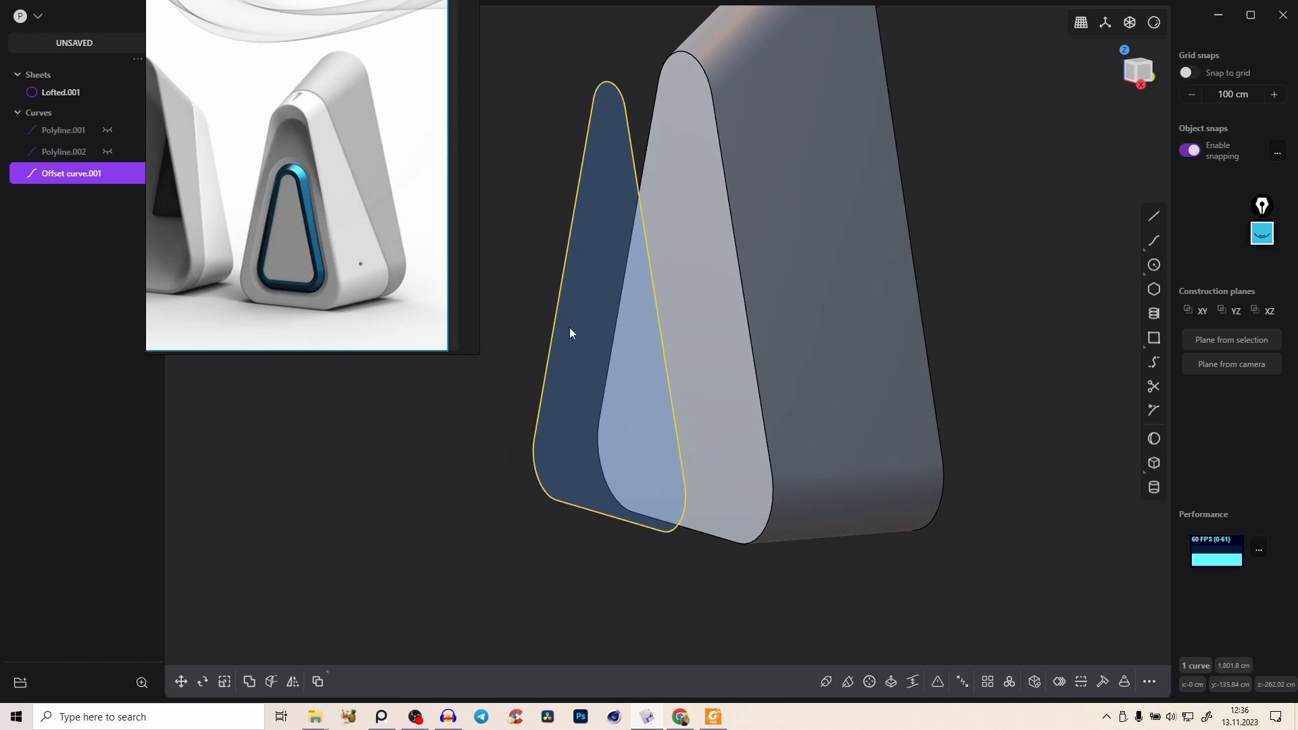
# Step: Look up the Imprint command by searching the commands for "imp", then dismiss the search
pyautogui.write('fimp')
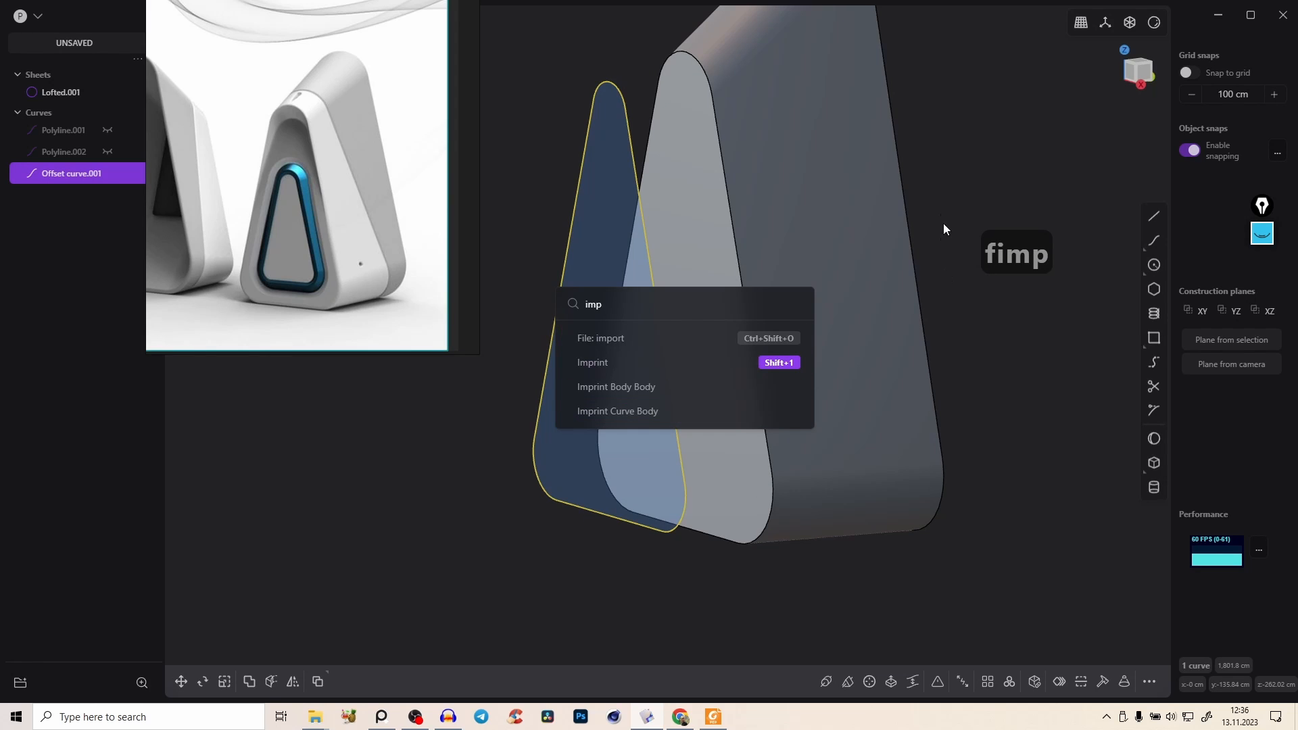
pyautogui.click(927, 238)
pyautogui.moveTo(438, 217); pyautogui.dragTo(988, 546, button='middle')
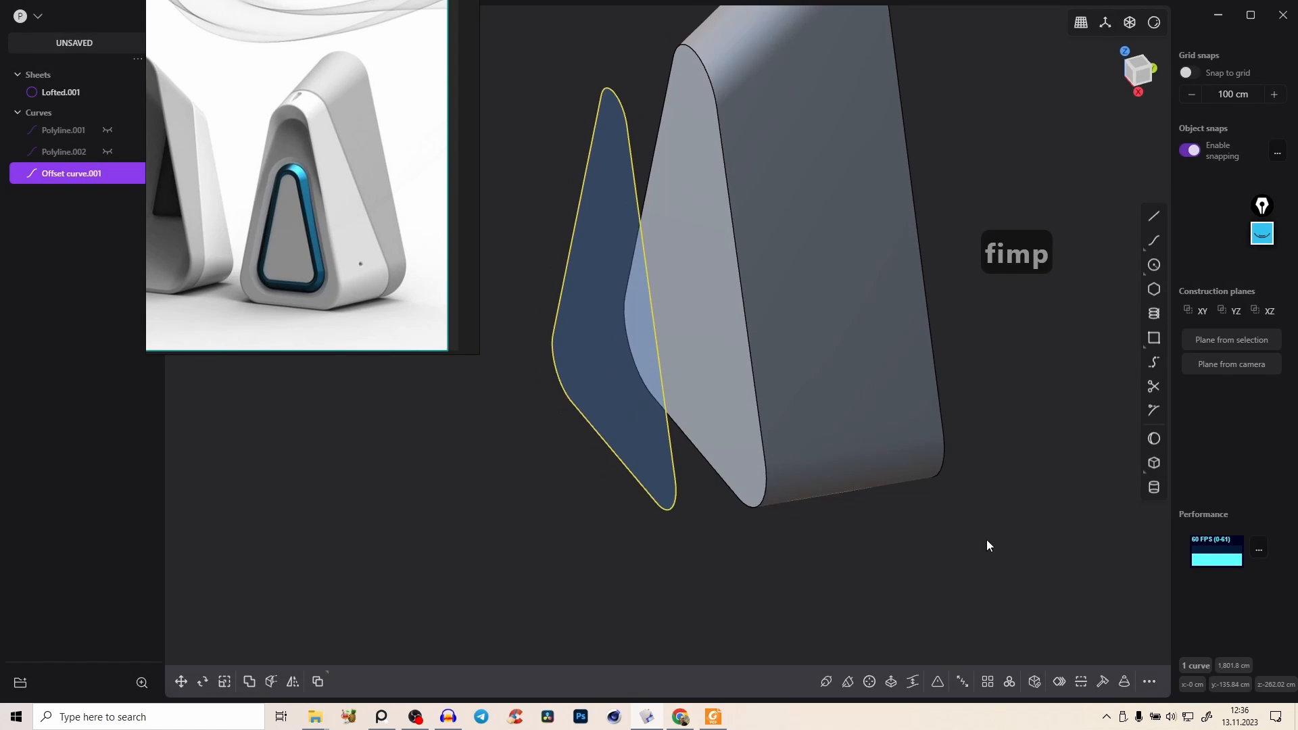
pyautogui.moveTo(631, 336); pyautogui.dragTo(690, 250, button='middle')
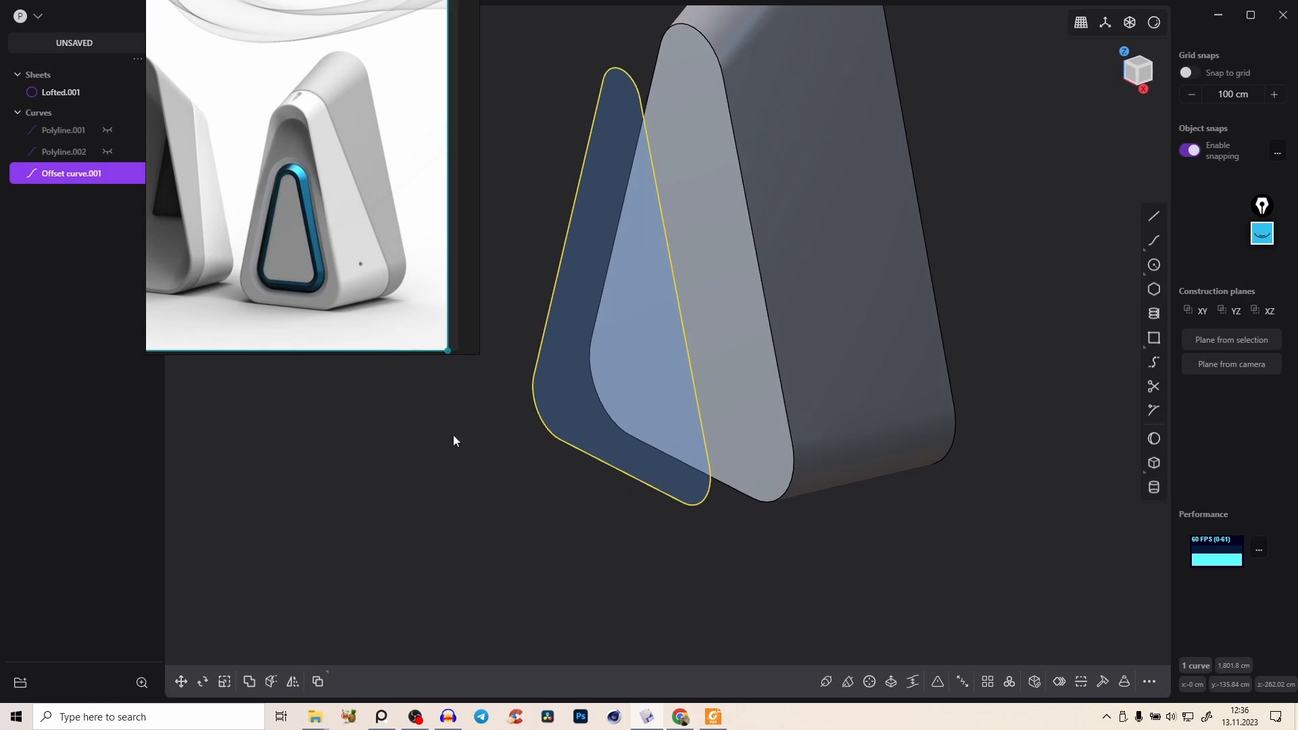
# Step: Switch to Foxit Reader, examine the CAD Surface Modeling Guide page on geometric continuity levels, and minimize it
pyautogui.click(714, 717)
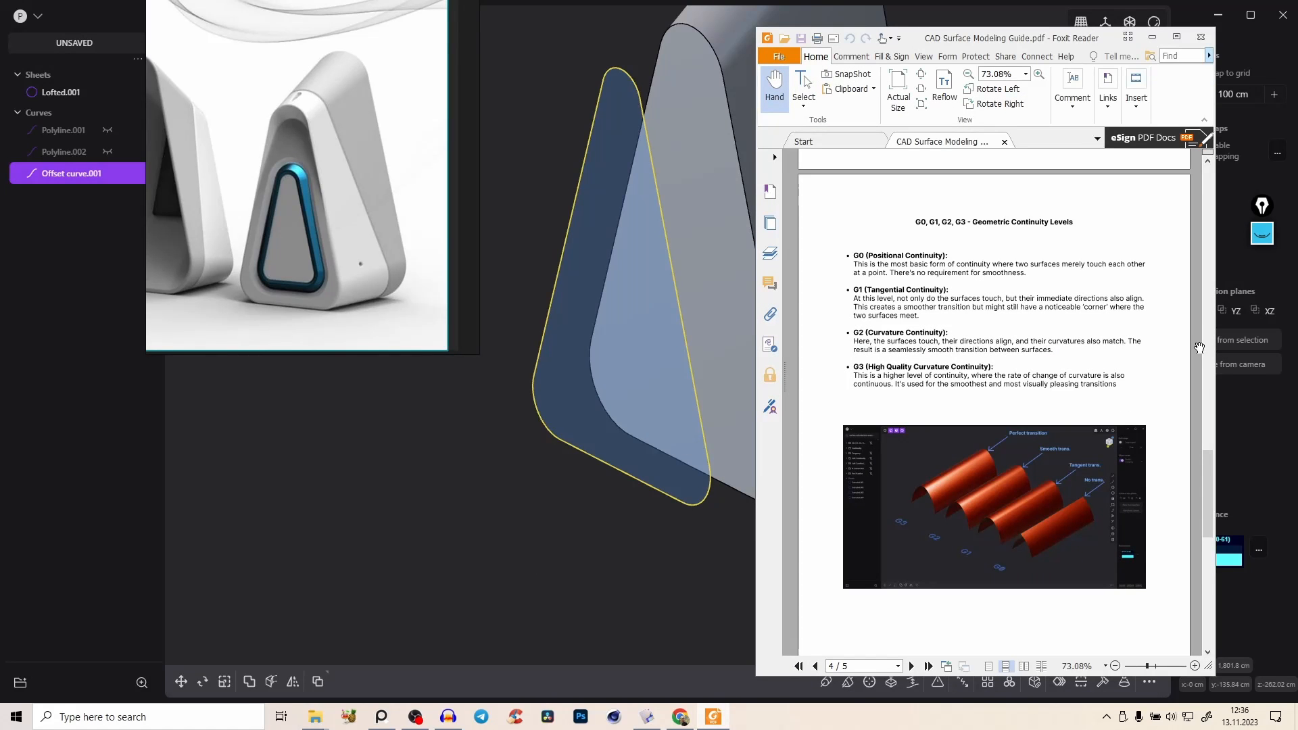
pyautogui.moveTo(1214, 529)
pyautogui.mouseDown()
pyautogui.moveTo(1214, 423)
pyautogui.moveTo(1214, 537)
pyautogui.mouseUp()
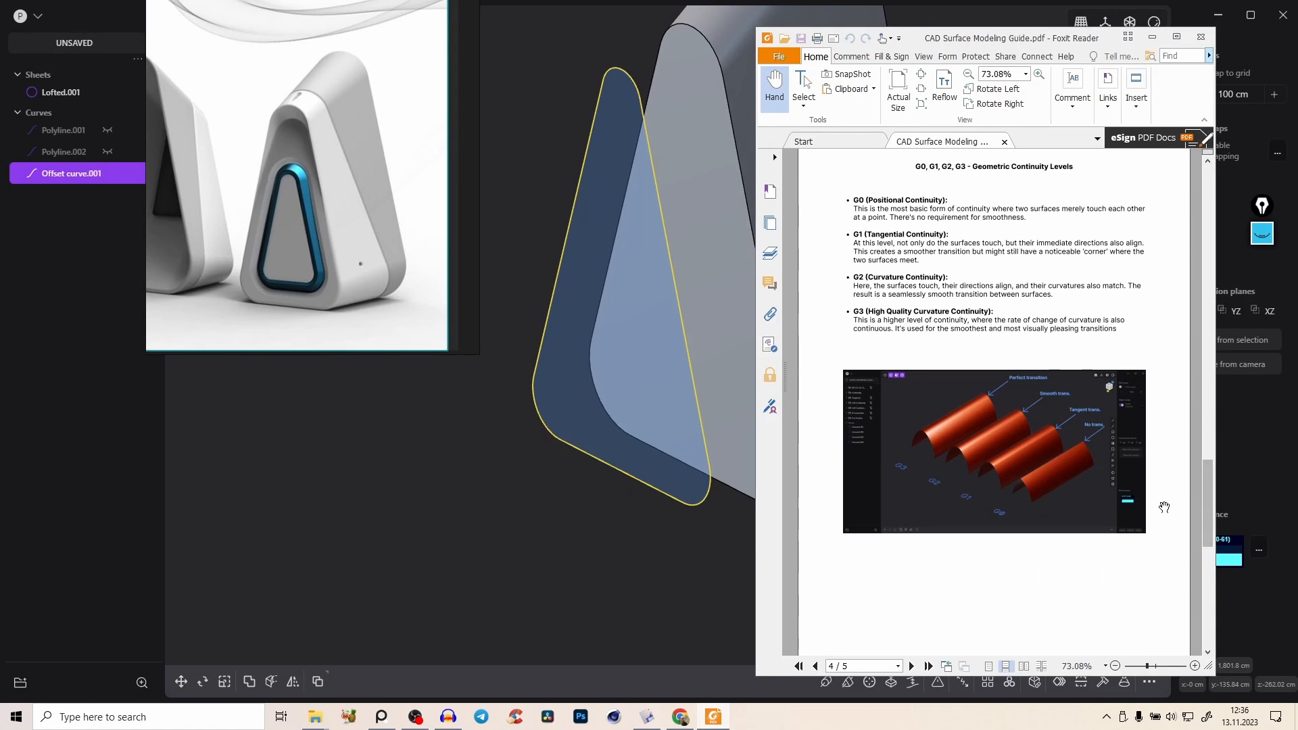
pyautogui.click(1152, 36)
# Step: Imprint the offset curve onto the front face of the lofted body
pyautogui.moveTo(733, 214); pyautogui.dragTo(752, 192, button='middle')
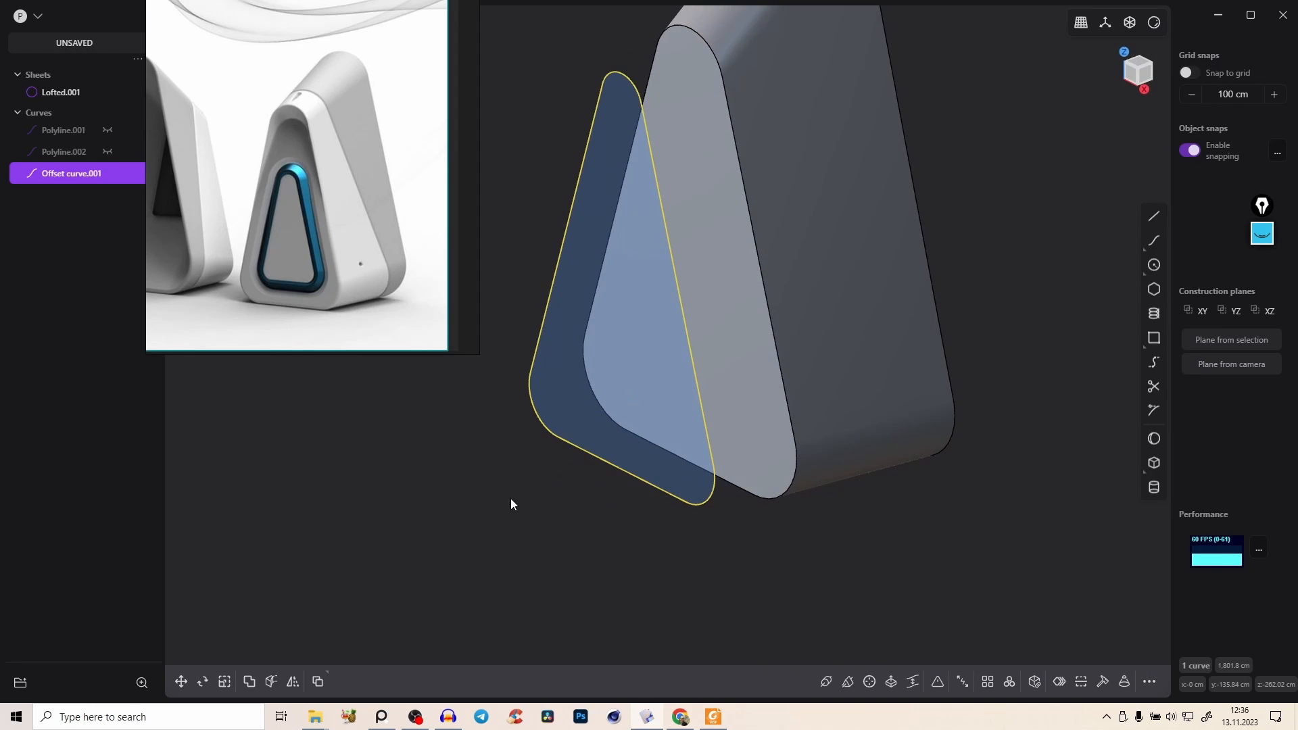
pyautogui.moveTo(719, 294); pyautogui.dragTo(745, 230, button='middle')
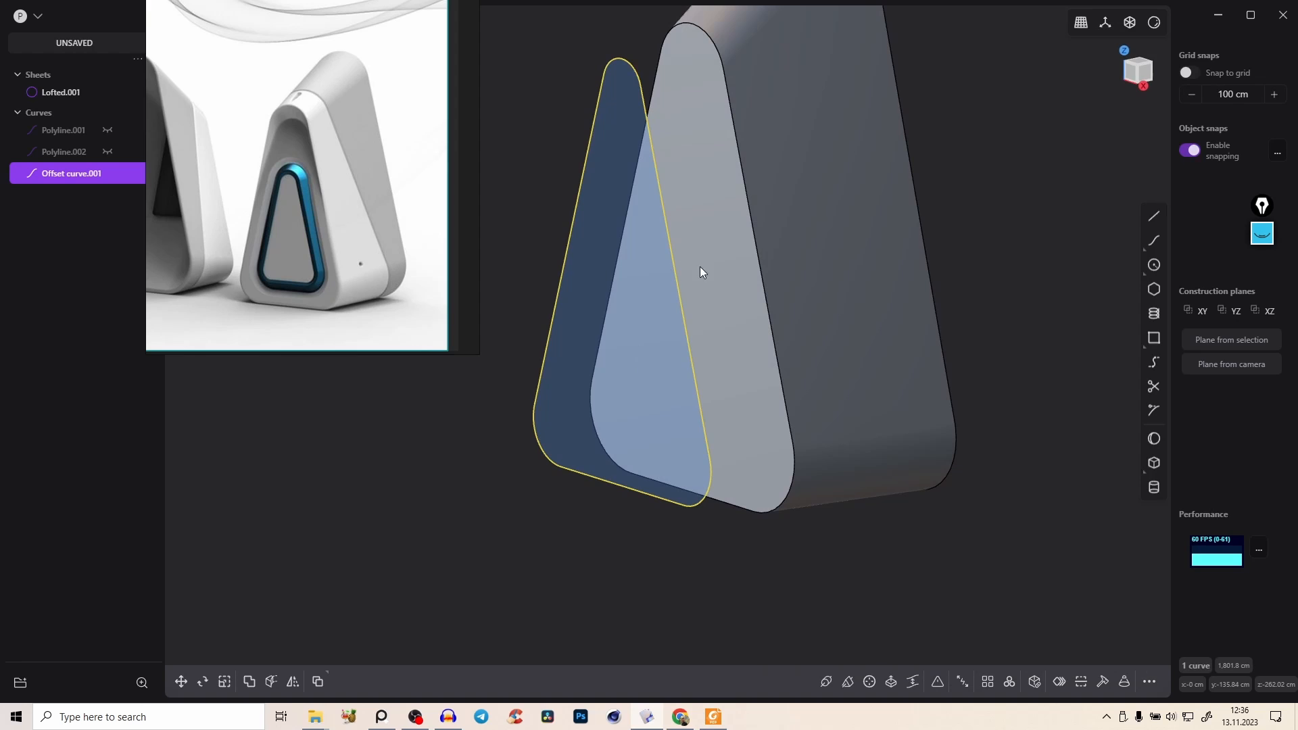
pyautogui.hotkey('shift', '1')
pyautogui.click(703, 226)
pyautogui.rightClick(740, 263)
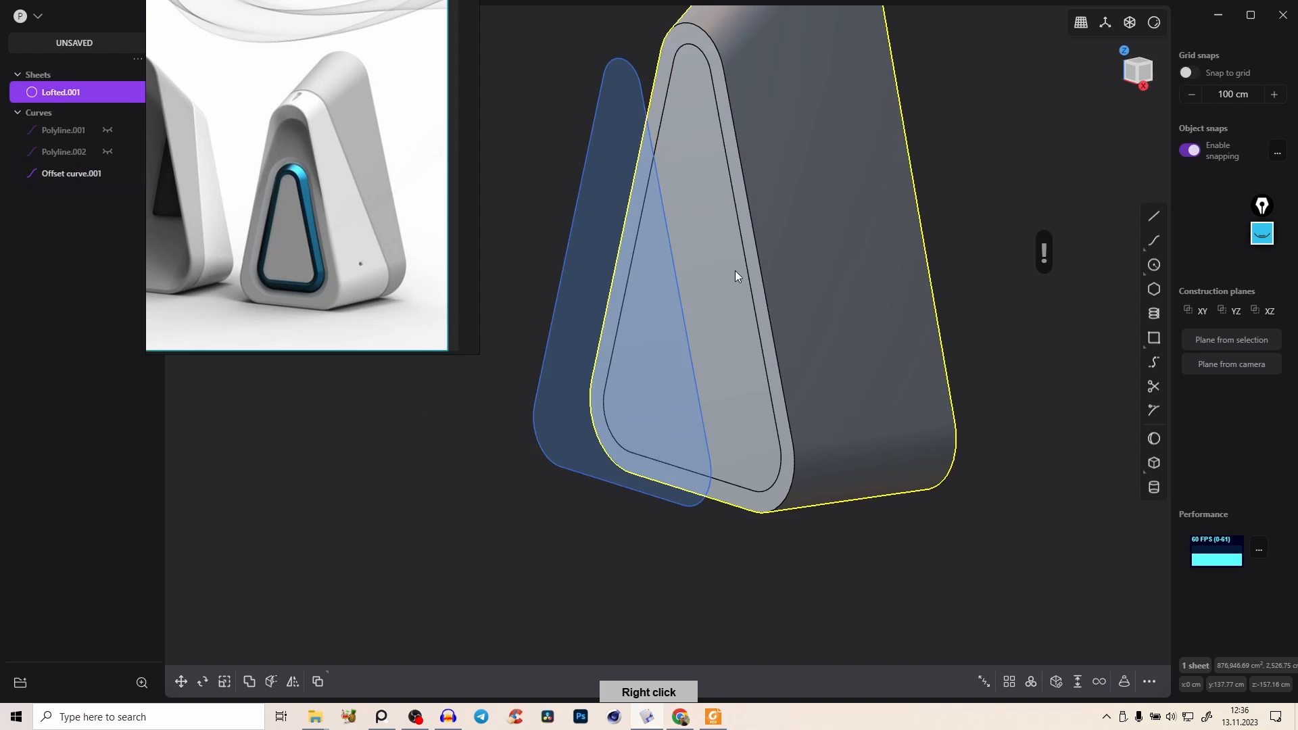
# Step: Hide the offset curve in front of the body
pyautogui.click(577, 200)
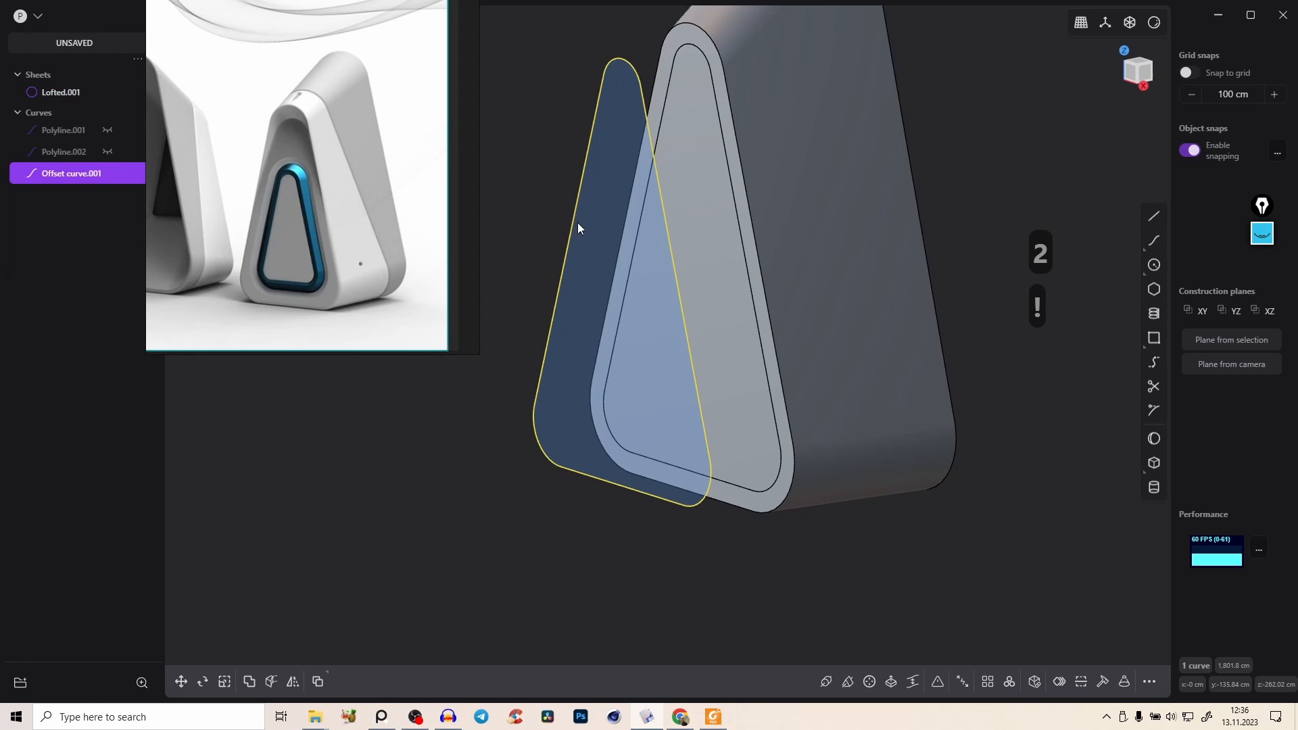
pyautogui.press('h')
pyautogui.moveTo(766, 220); pyautogui.dragTo(672, 164, button='middle')
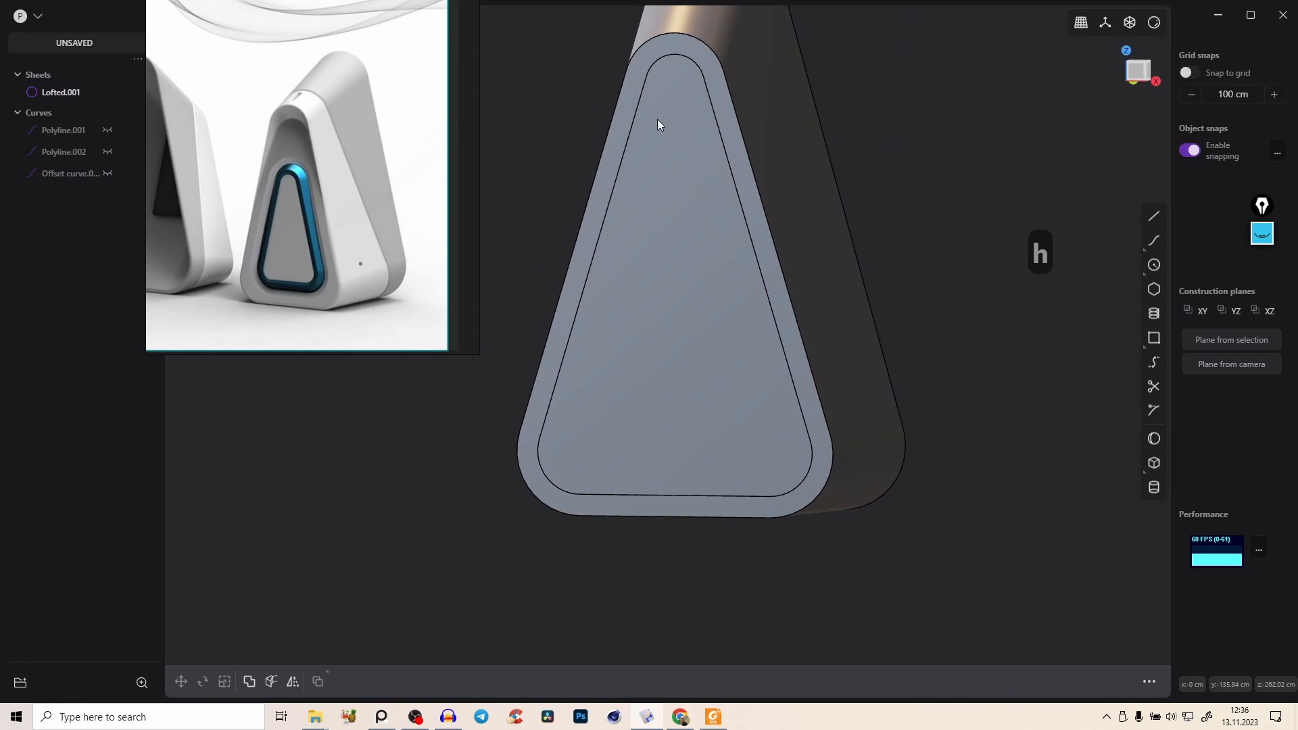
pyautogui.click(1137, 73)
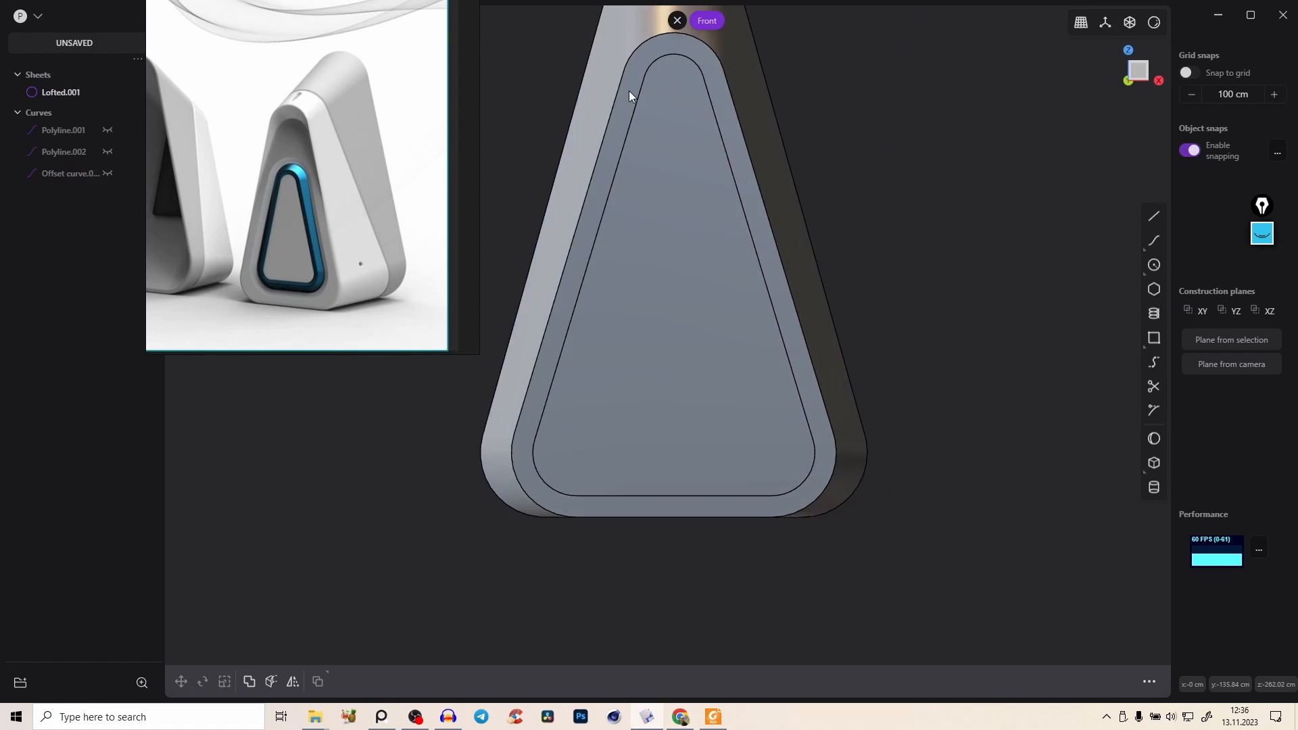
pyautogui.scroll(5, 644, 98)
pyautogui.moveTo(690, 50); pyautogui.dragTo(615, 226, button='middle')
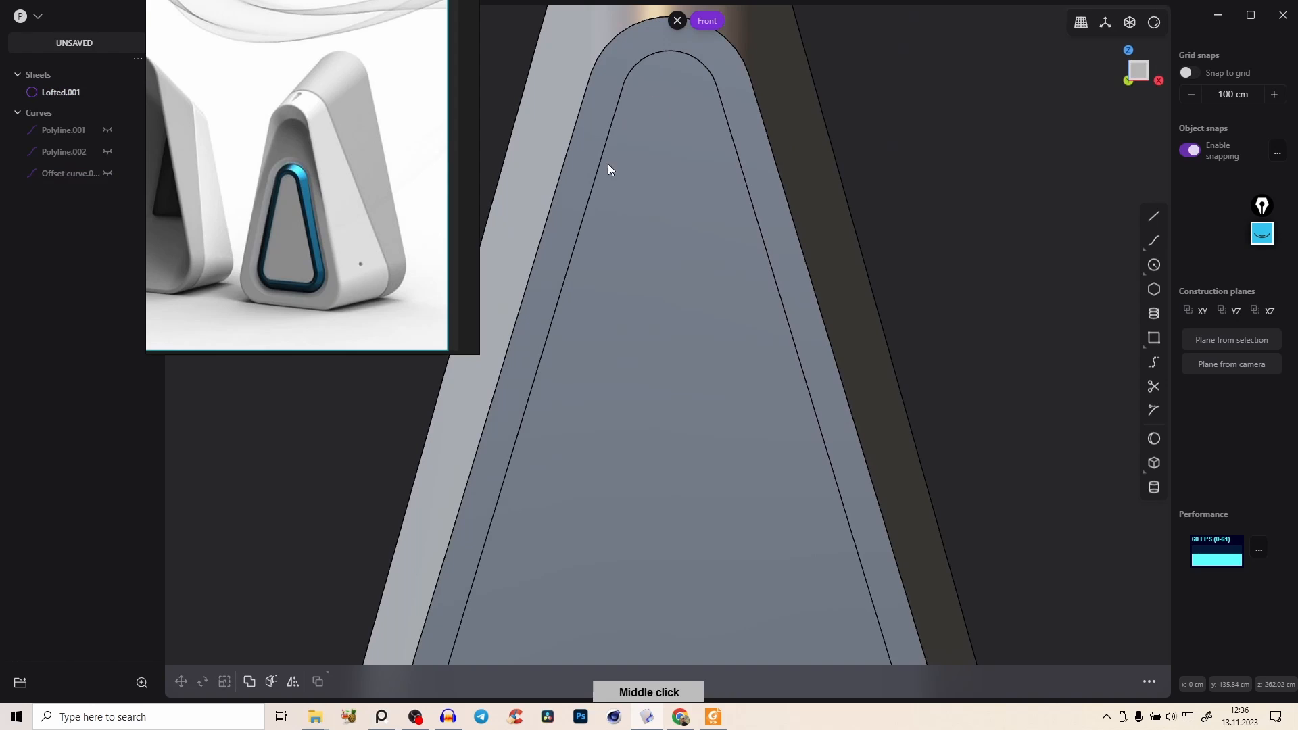
pyautogui.moveTo(765, 180); pyautogui.dragTo(663, 199, button='middle')
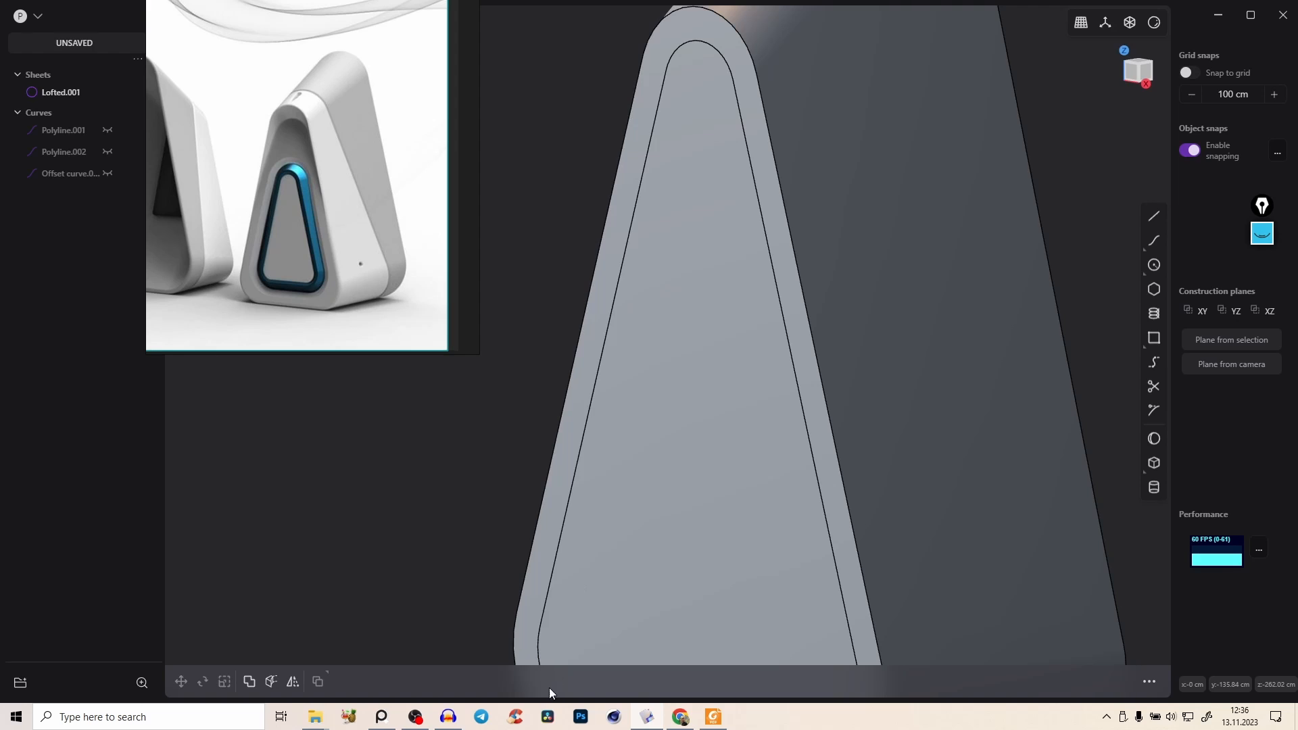
# Step: Split the imprinted inner front face with a horizontal cut just below its rounded top
pyautogui.moveTo(526, 391); pyautogui.dragTo(1107, 83, button='middle')
pyautogui.click(1139, 75)
pyautogui.moveTo(686, 169); pyautogui.dragTo(716, 180, button='right')
pyautogui.press('3')
pyautogui.click(667, 280)
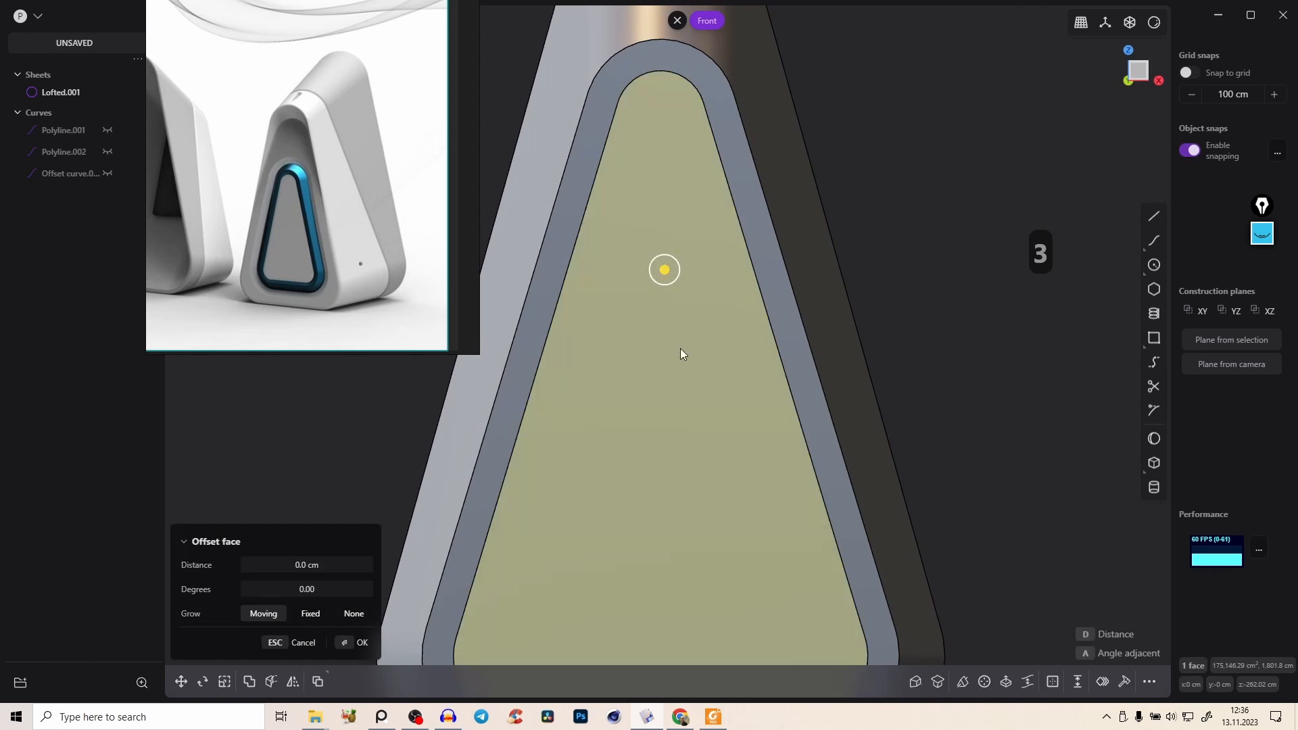
pyautogui.hotkey('ctrl', 'r')
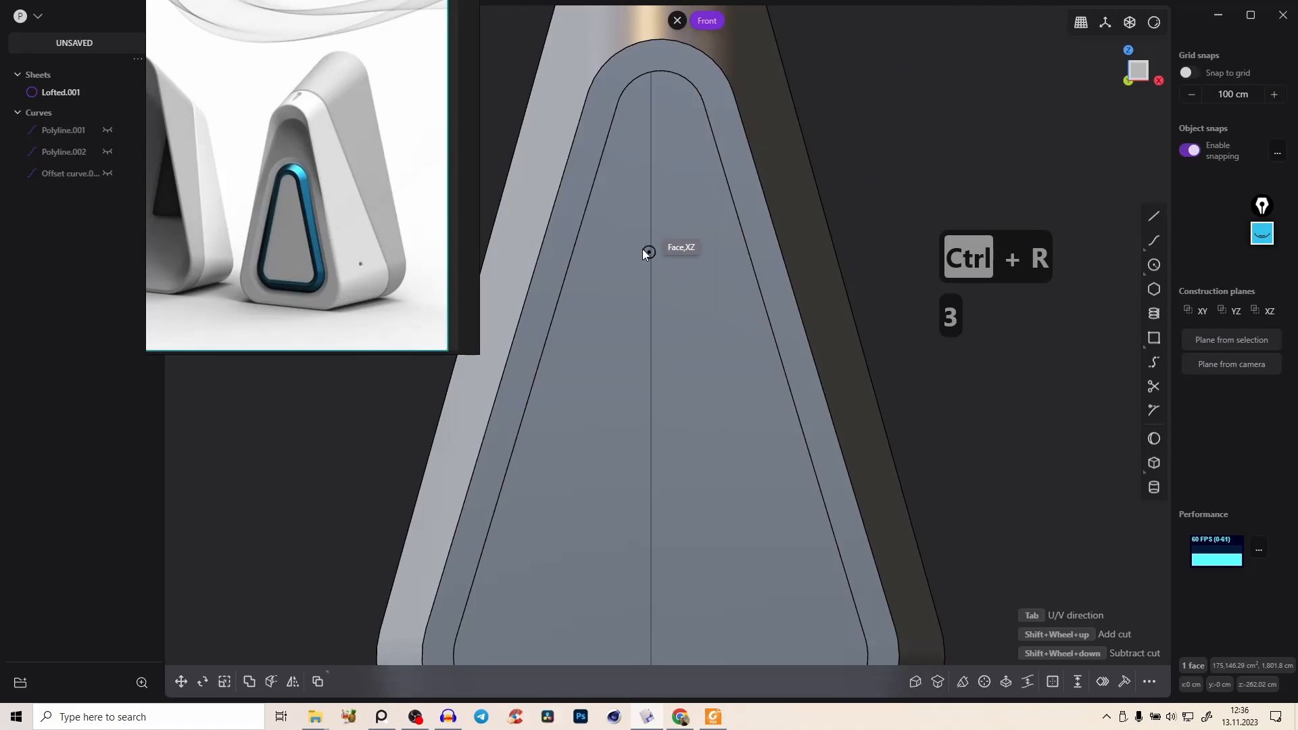
pyautogui.press('Tab')
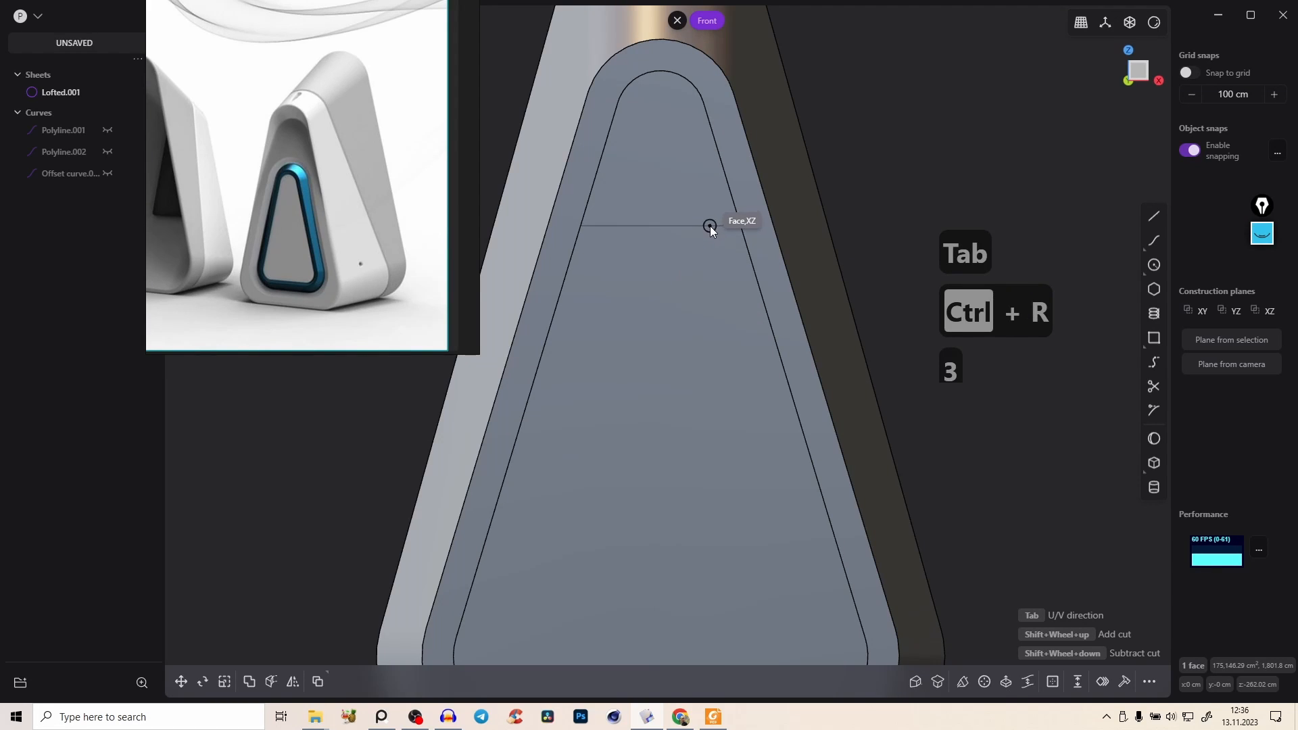
pyautogui.press('Tab')
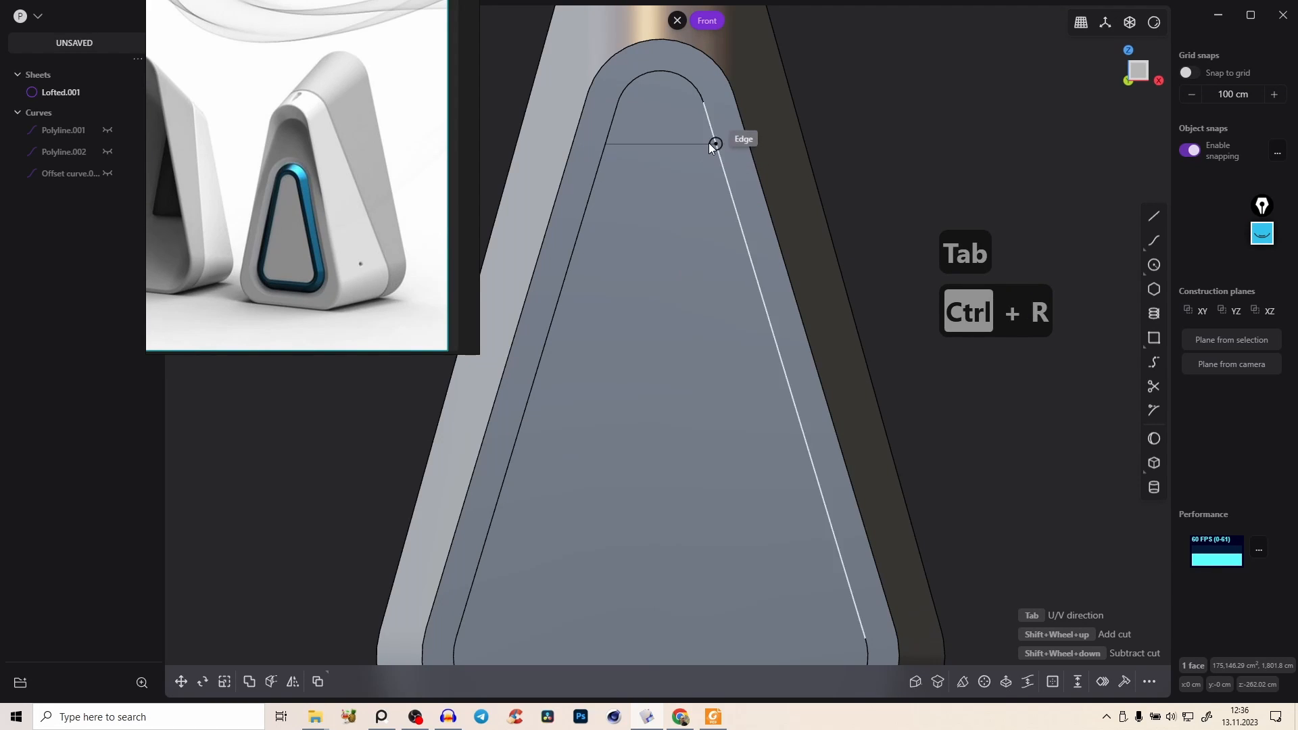
pyautogui.press('Tab')
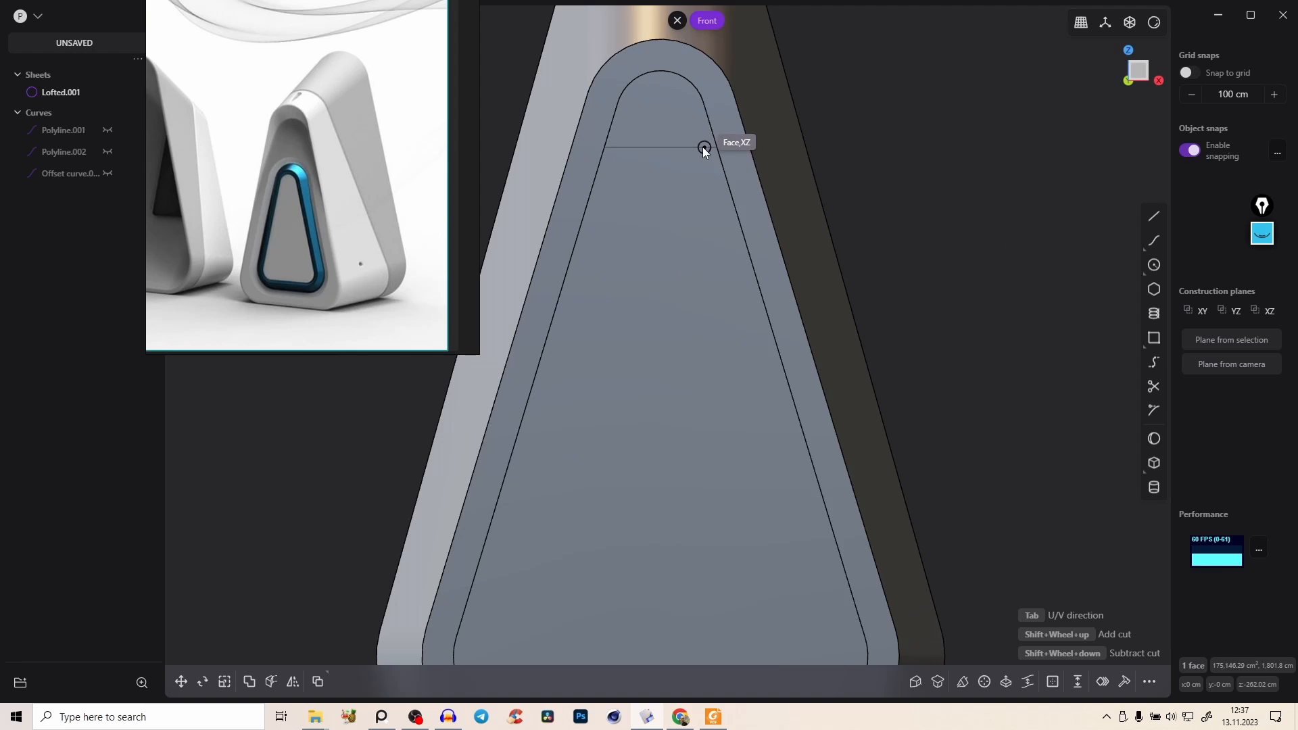
pyautogui.click(700, 147)
# Step: Unjoin the small arched face at the top of the front from the lofted body as a separate sheet
pyautogui.moveTo(701, 147); pyautogui.dragTo(666, 271, button='middle')
pyautogui.click(682, 107)
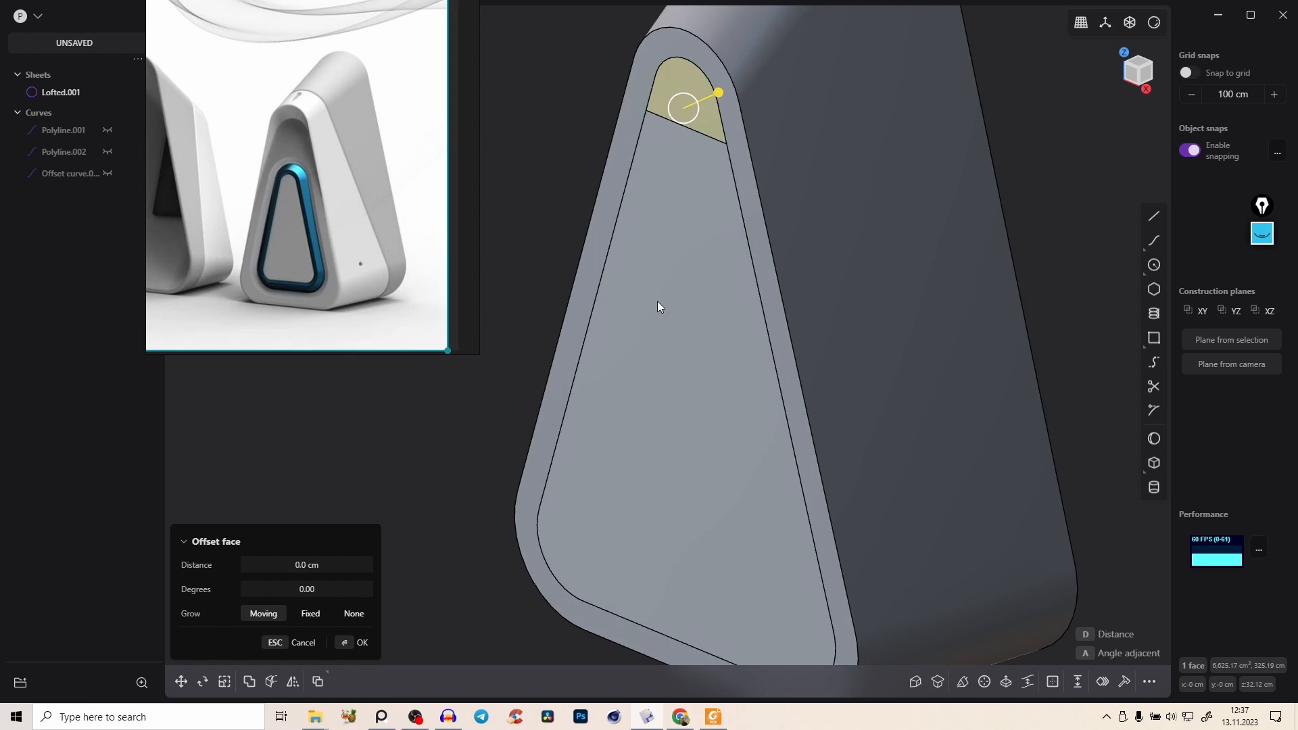
pyautogui.hotkey('alt', 'j')
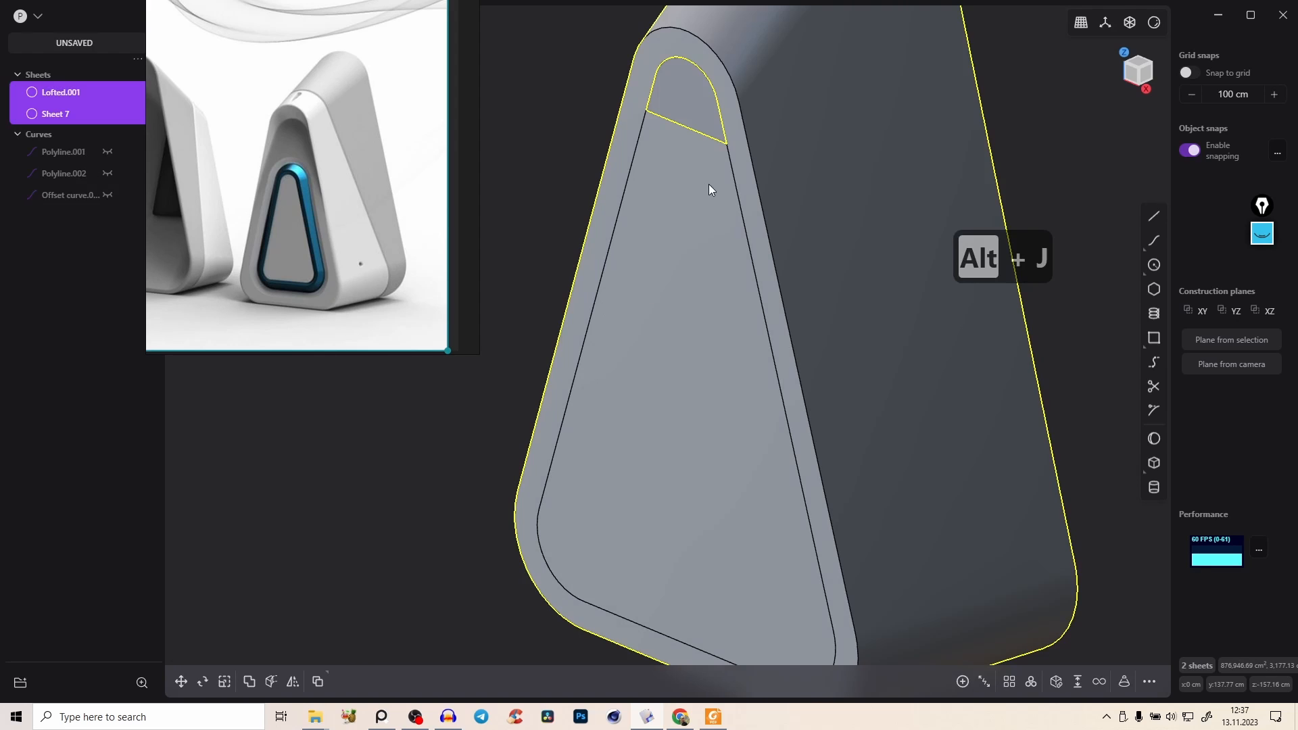
pyautogui.click(995, 102)
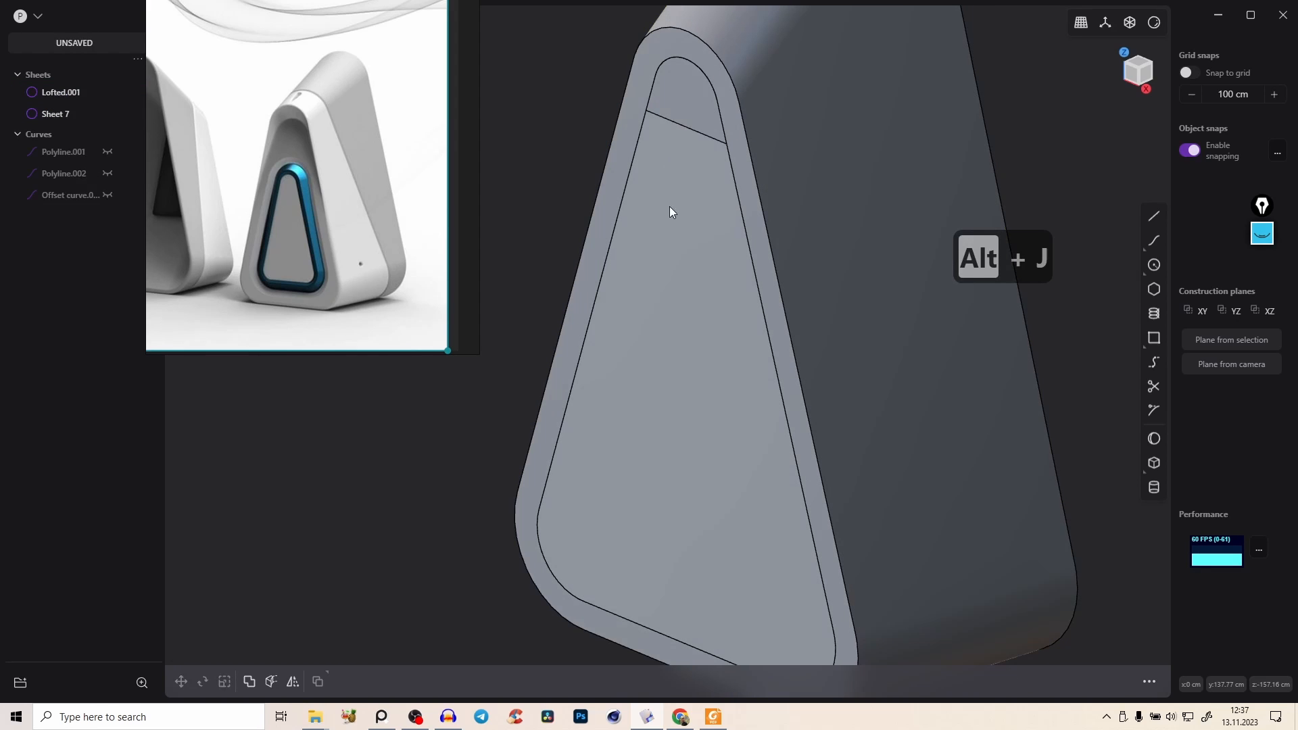
# Step: Move the detached arched sheet about 23.9 cm along the Y axis into the body
pyautogui.press('Tab')
pyautogui.click(680, 97)
pyautogui.moveTo(812, 180); pyautogui.dragTo(757, 156, button='middle')
pyautogui.press('g')
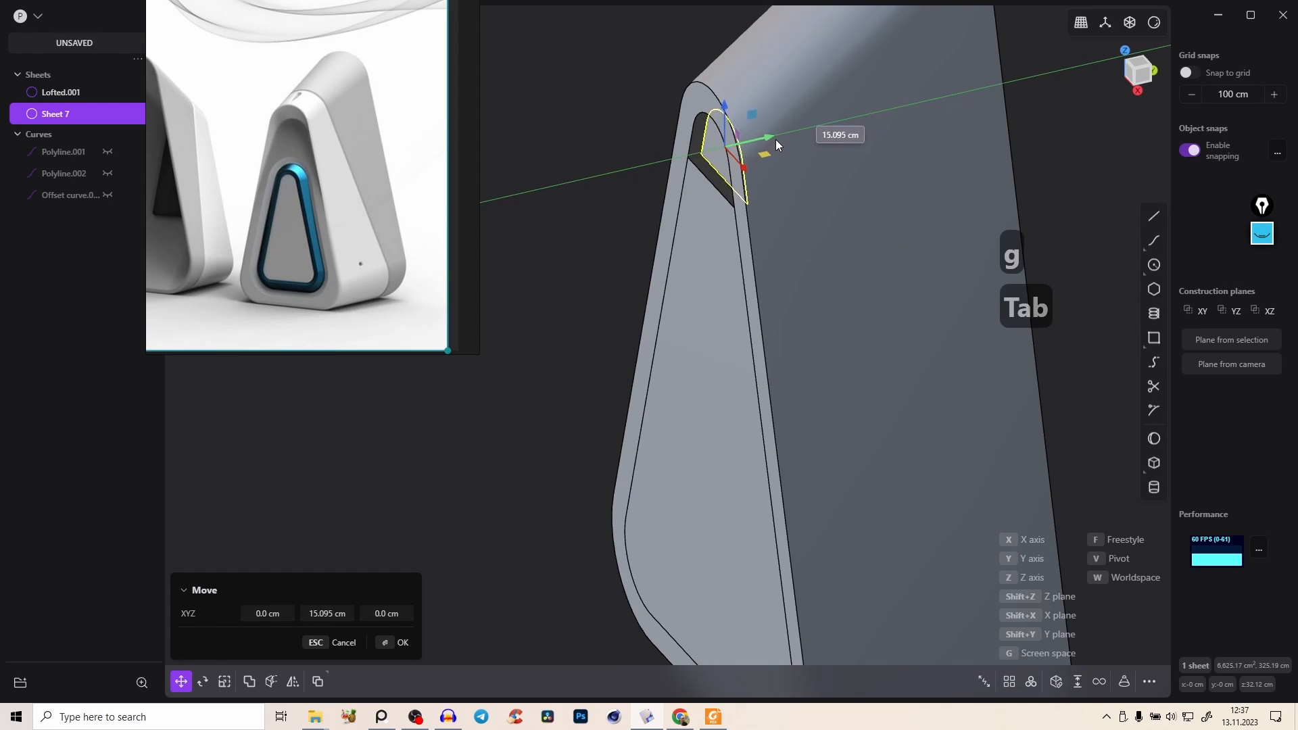
pyautogui.rightClick(792, 157)
pyautogui.moveTo(801, 148); pyautogui.dragTo(767, 103, button='right')
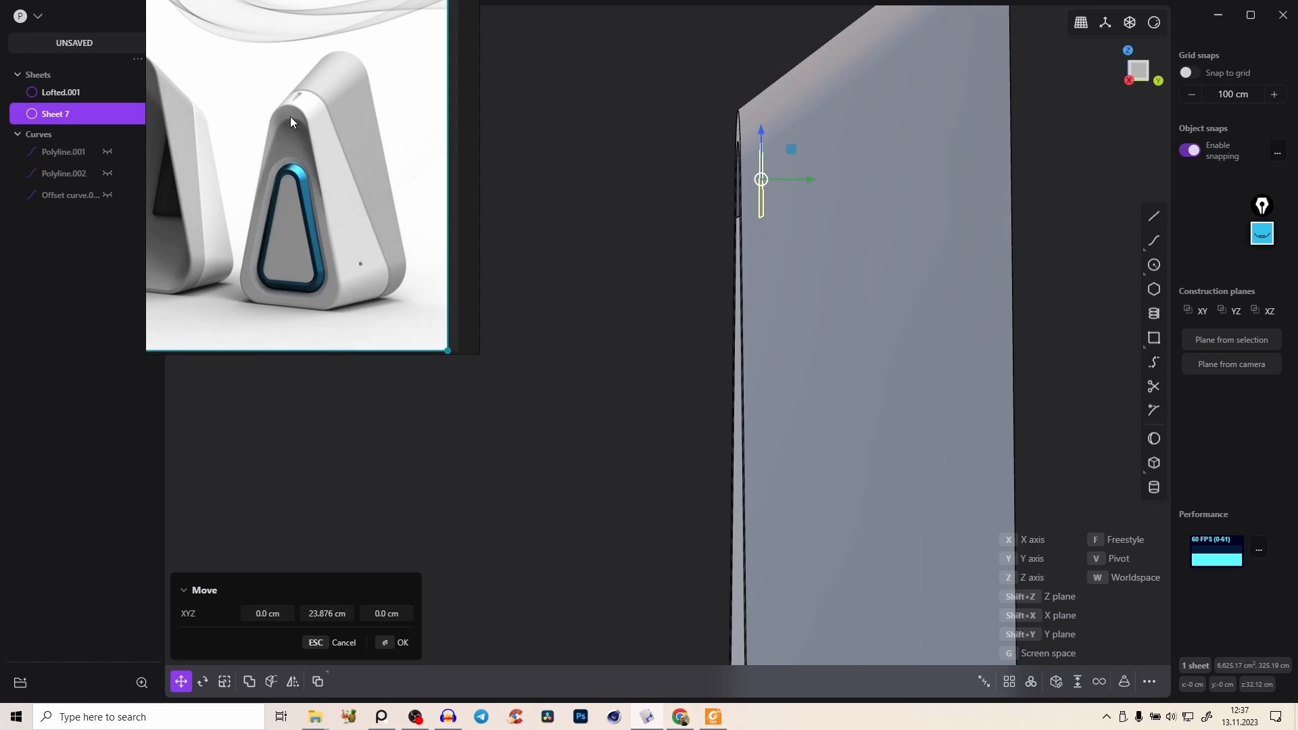
pyautogui.rightClick(768, 190)
pyautogui.rightClick(805, 234)
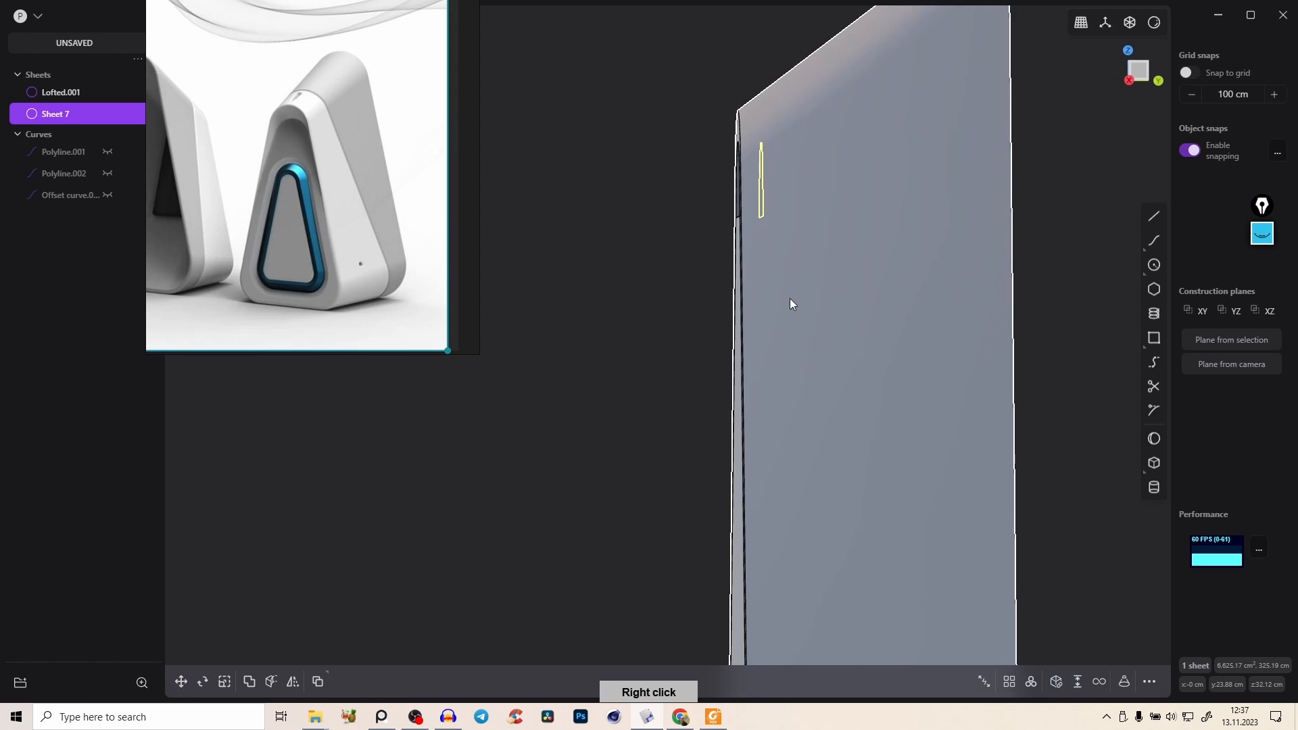
pyautogui.moveTo(801, 291); pyautogui.dragTo(846, 360, button='right')
pyautogui.moveTo(739, 323); pyautogui.dragTo(753, 250, button='middle')
pyautogui.scroll(-3, 752, 250)
pyautogui.moveTo(753, 250); pyautogui.dragTo(681, 233, button='right')
pyautogui.click(562, 200)
# Step: Remove the remaining imprinted outline from the lofted body's front face, keeping the arched opening
pyautogui.scroll(4, 689, 270)
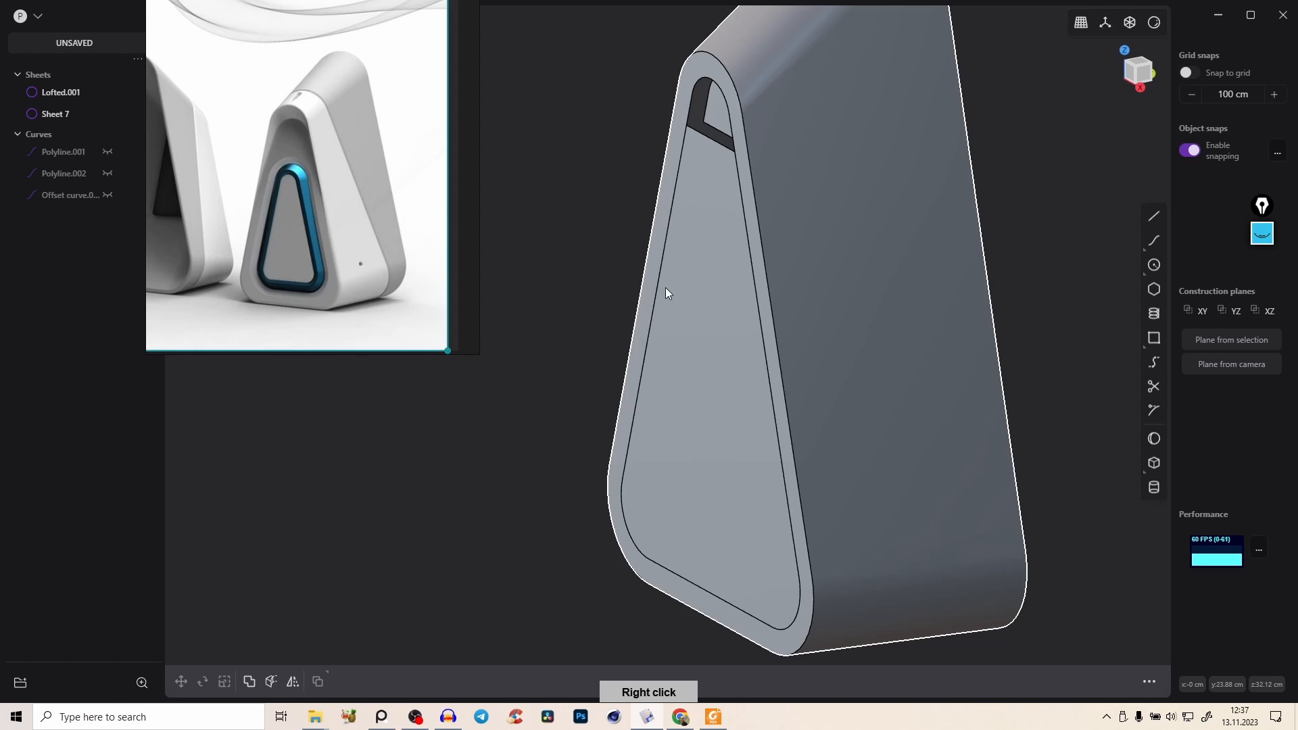
pyautogui.press('Tab')
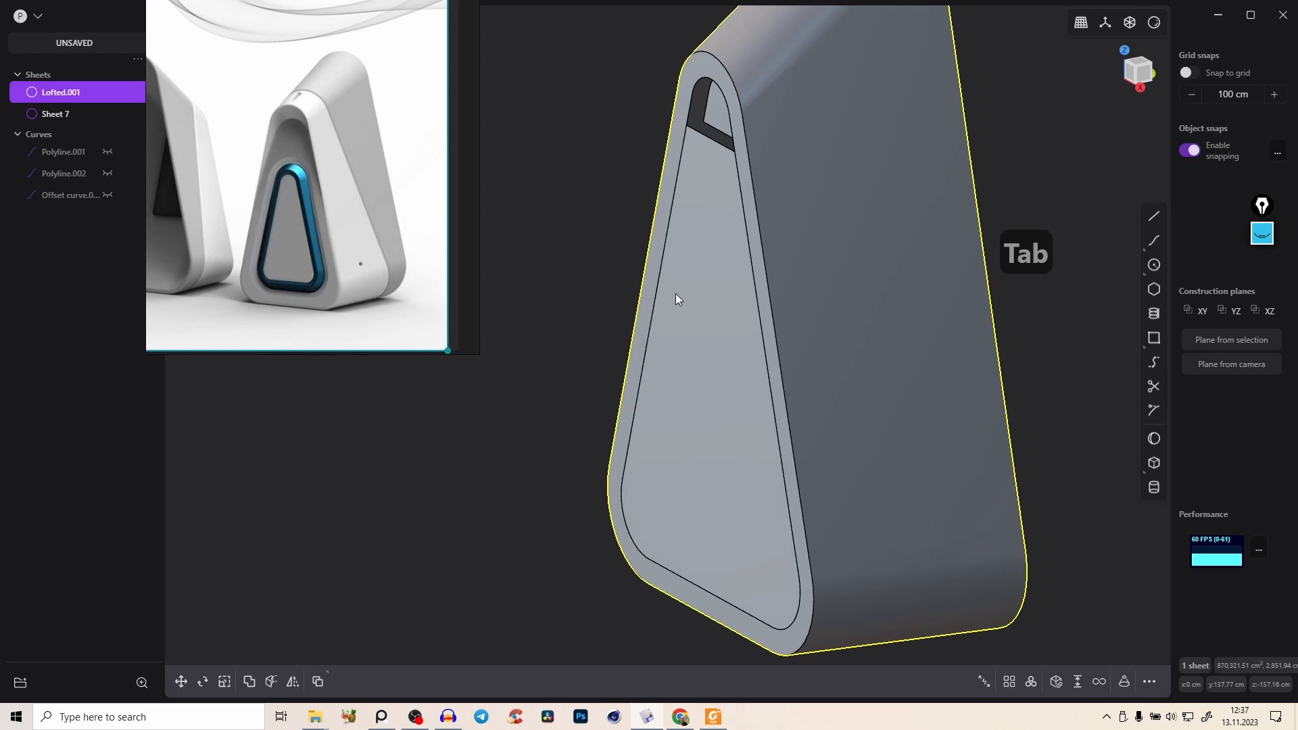
pyautogui.moveTo(365, 123); pyautogui.dragTo(297, 45, button='right')
pyautogui.moveTo(541, 170); pyautogui.dragTo(595, 135, button='right')
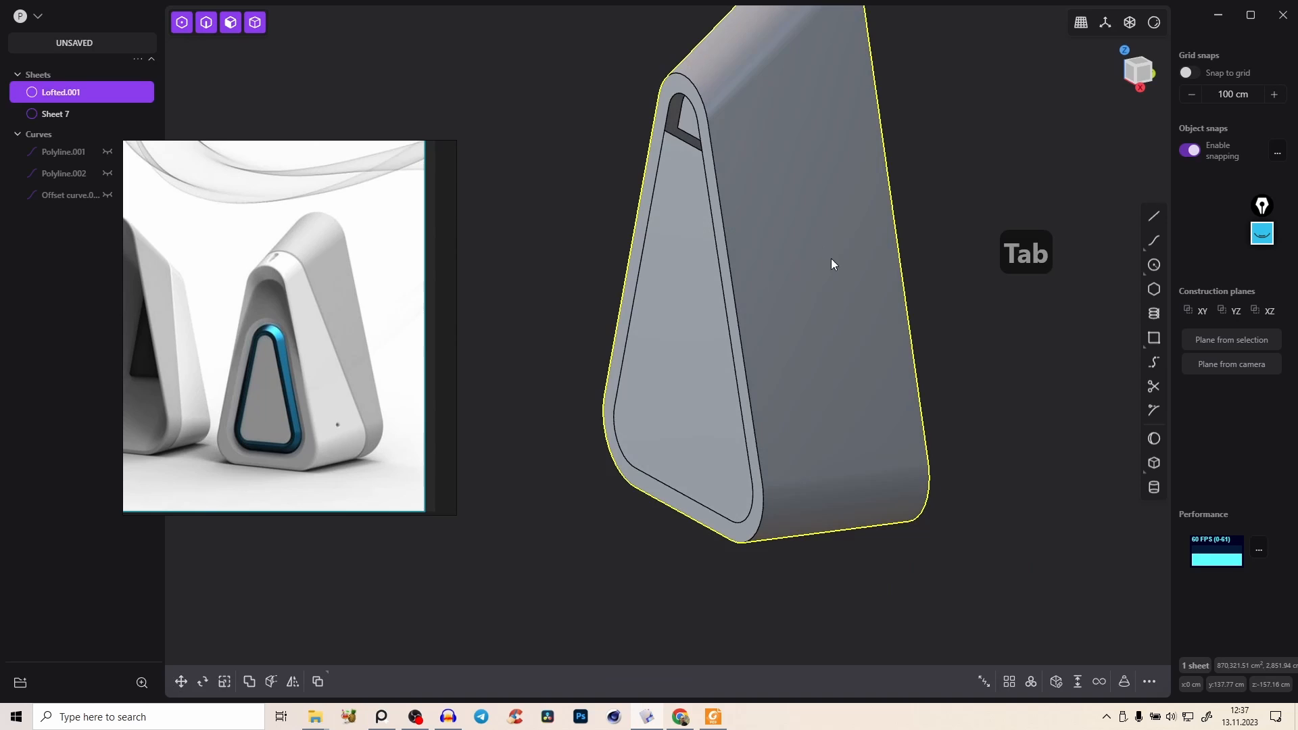
pyautogui.hotkey('ctrl', 'd')
pyautogui.moveTo(533, 226); pyautogui.dragTo(704, 260, button='right')
# Step: Try a horizontal cut across the front face a short distance below the arched opening
pyautogui.click(659, 286)
pyautogui.click(659, 287)
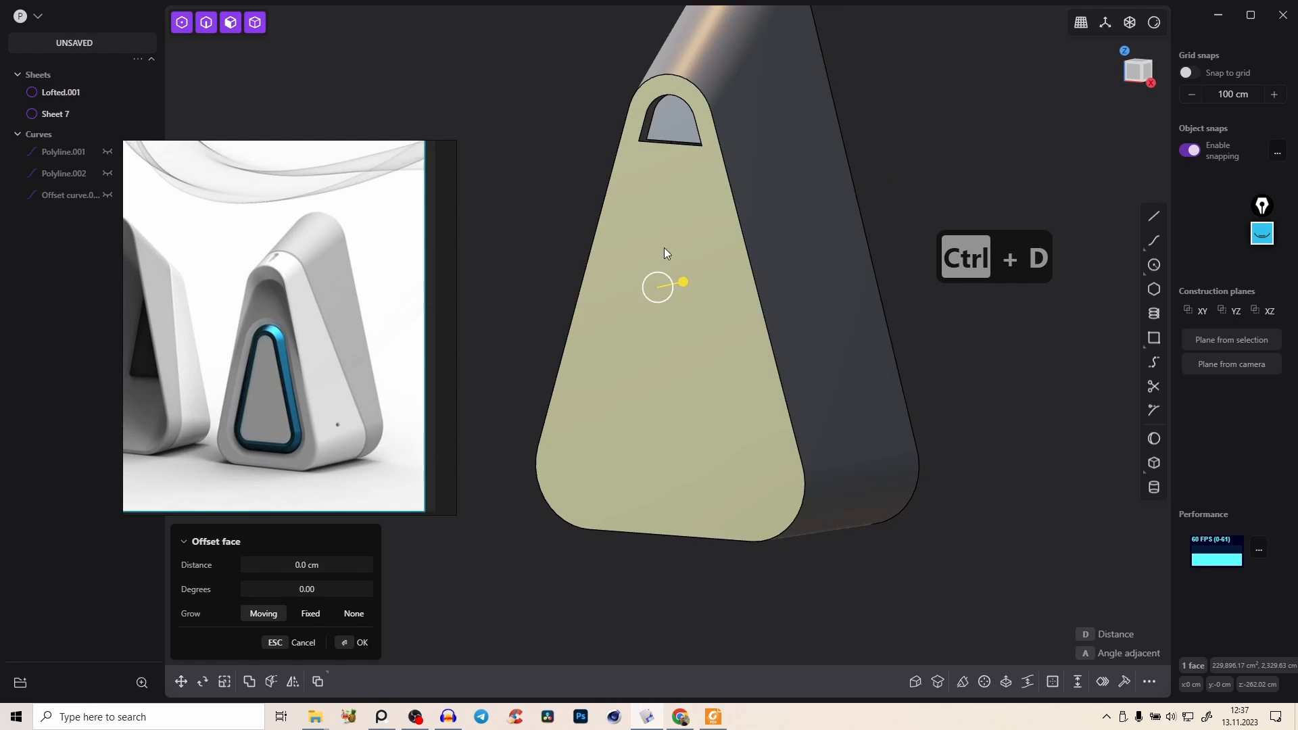
pyautogui.hotkey('ctrl', 'r')
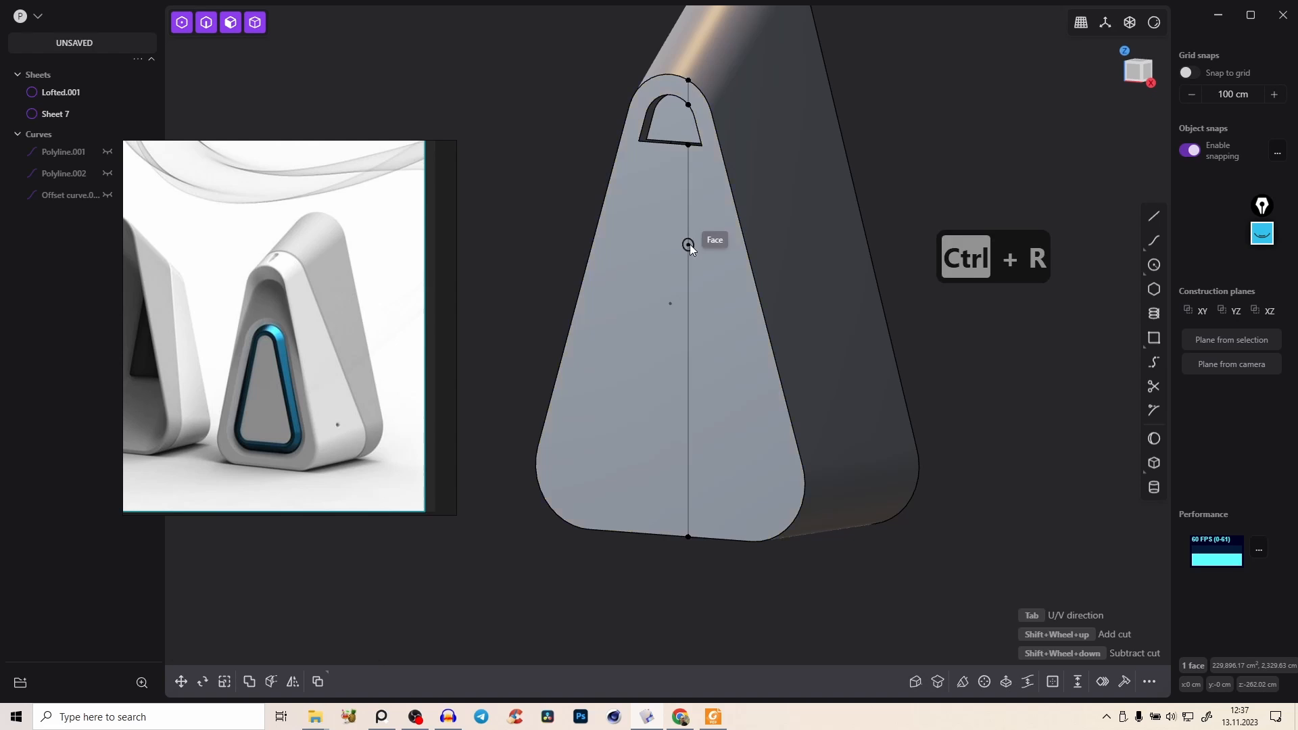
pyautogui.press('Tab')
pyautogui.click(688, 237)
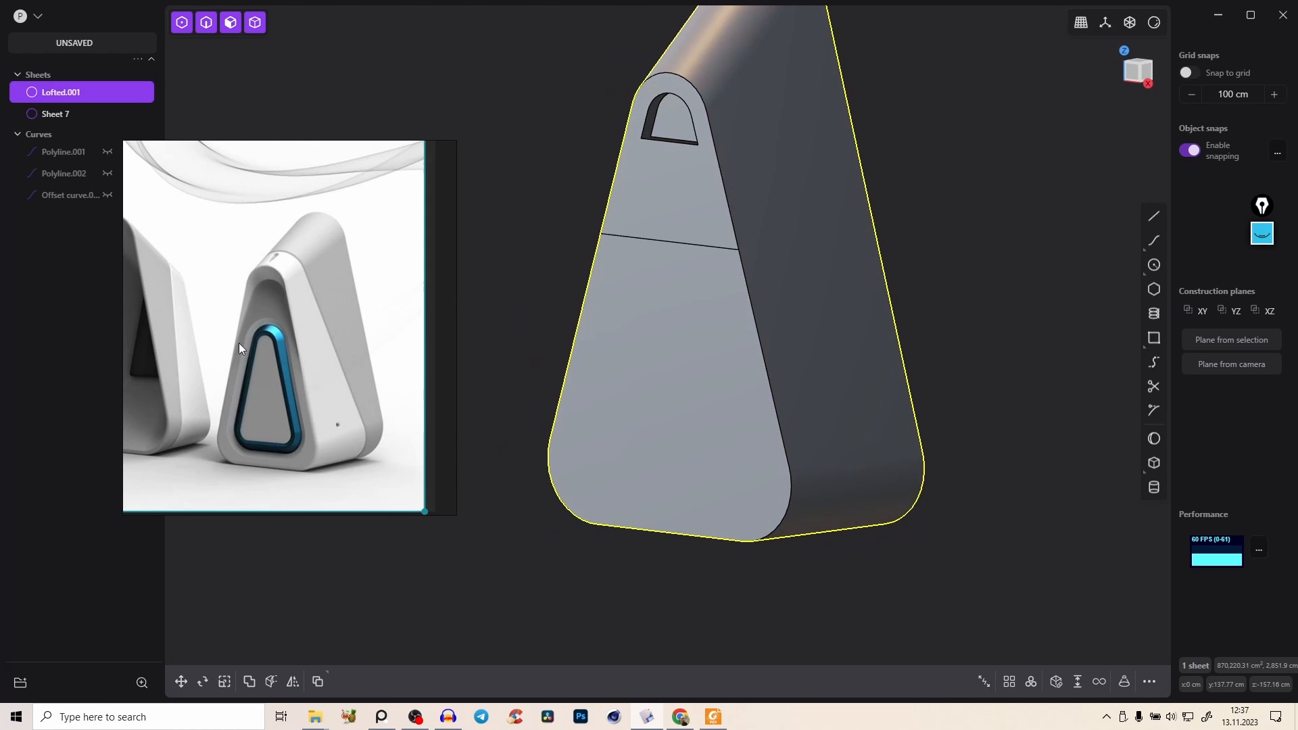
pyautogui.hotkey('ctrl', 'z')
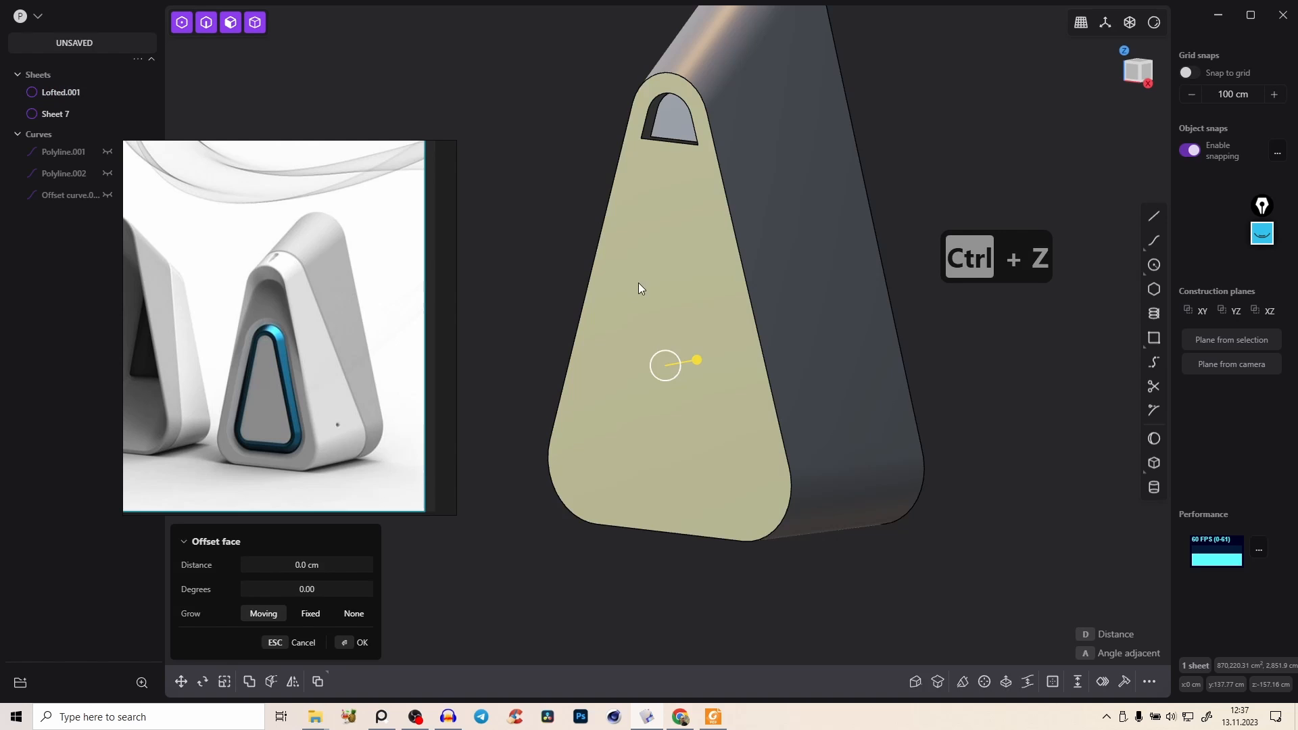
# Step: Split the front face with a horizontal cut roughly halfway up the body
pyautogui.hotkey('ctrl', 'r')
pyautogui.press('Tab')
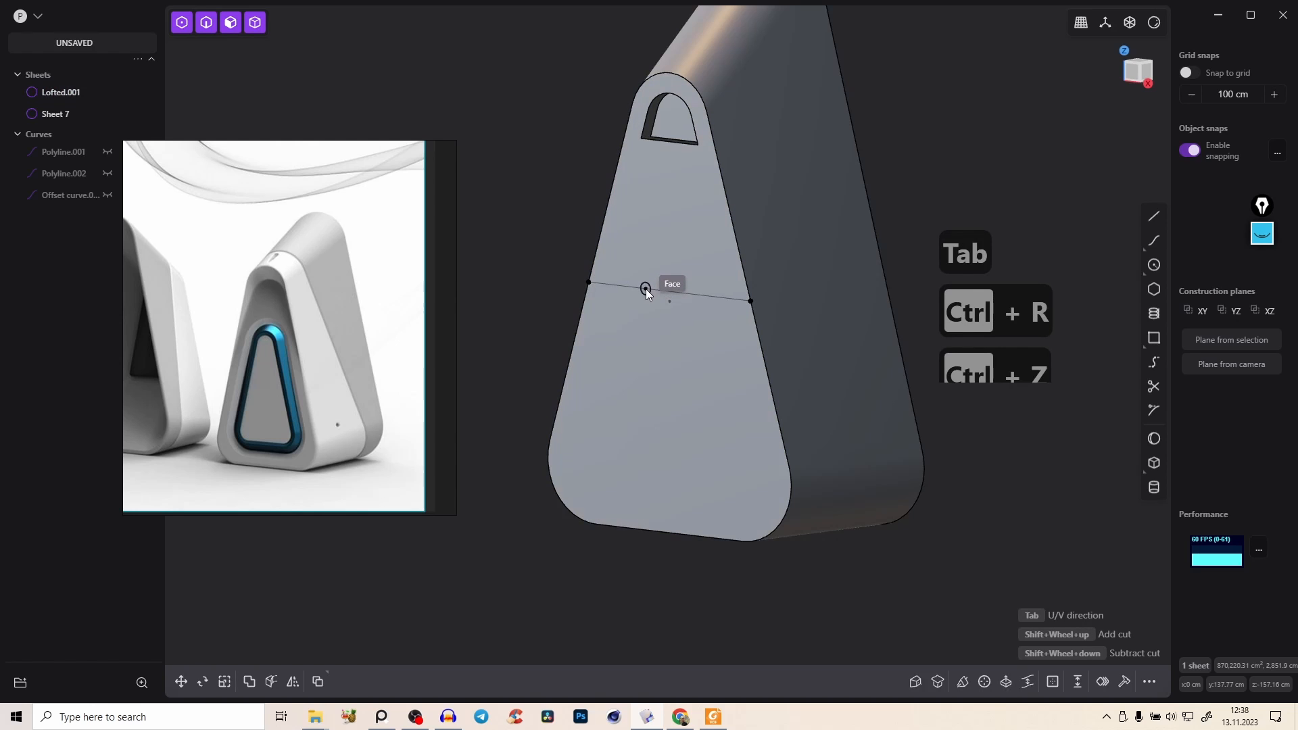
pyautogui.click(647, 289)
# Step: Delete the upper part of the split front face, including the rim around the arched opening
pyautogui.moveTo(725, 250); pyautogui.dragTo(447, 289, button='middle')
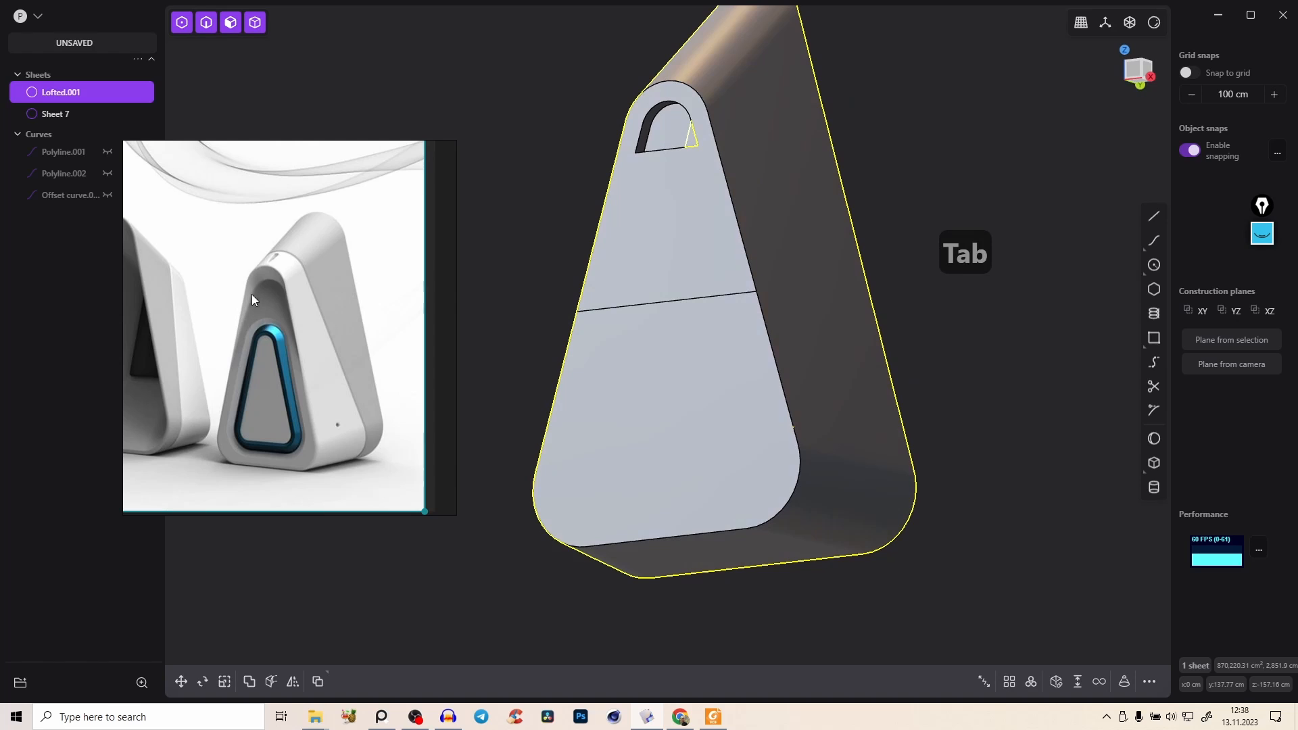
pyautogui.moveTo(321, 321); pyautogui.dragTo(668, 245, button='middle')
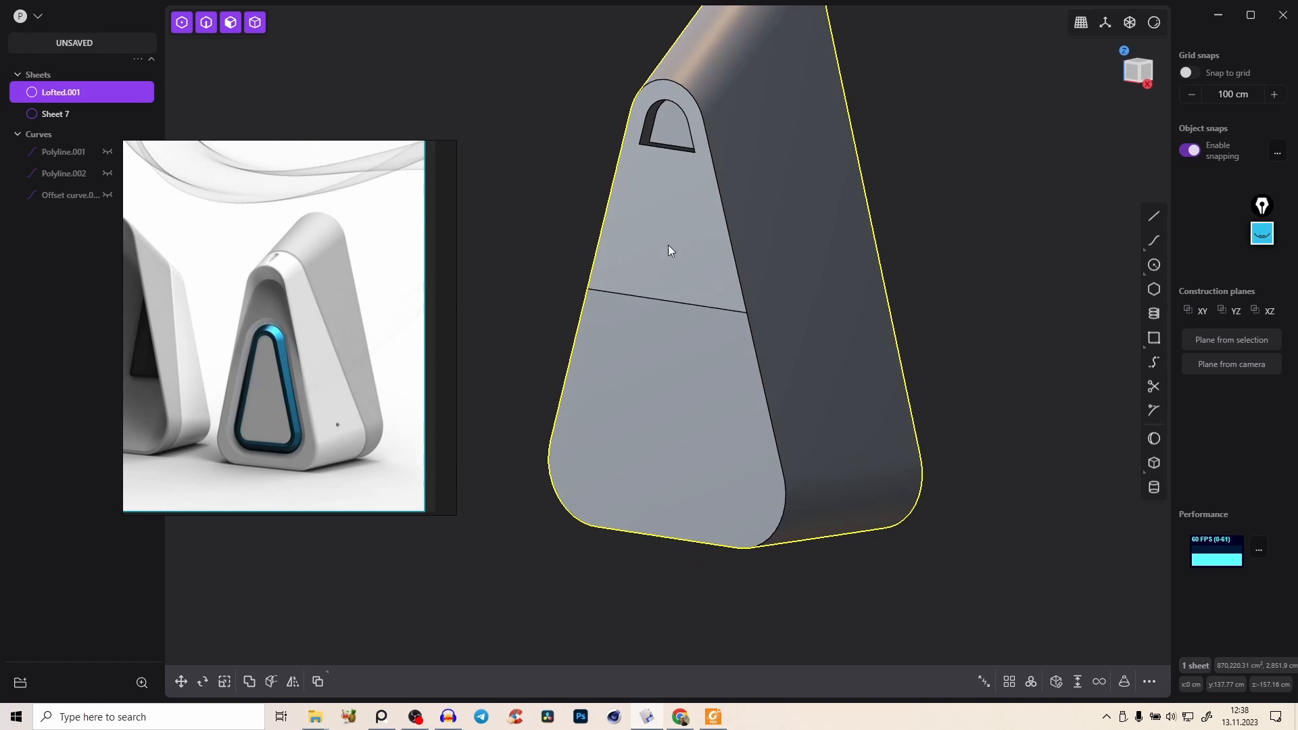
pyautogui.click(689, 269)
pyautogui.press('o')
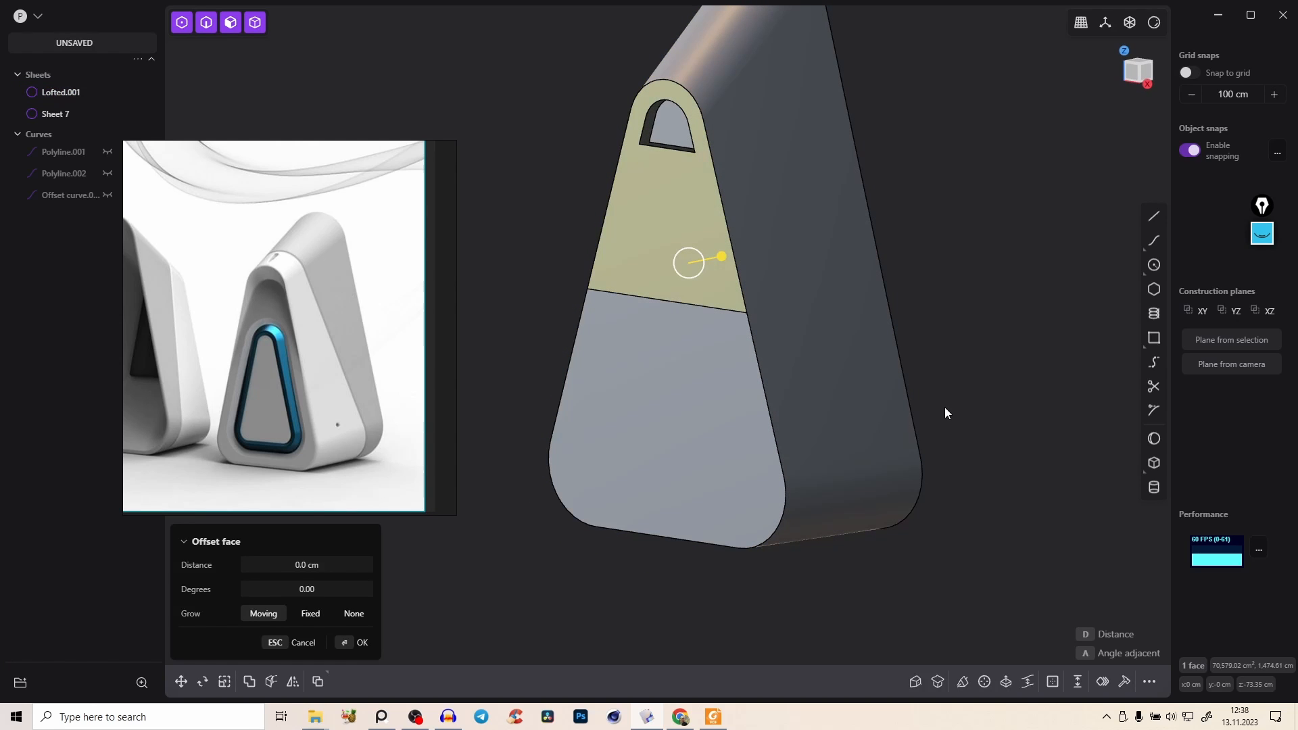
pyautogui.press('x')
# Step: Shorten the recessed arched sheet by pulling its straight lower edge upward until only short straight sides remain
pyautogui.moveTo(778, 178); pyautogui.dragTo(744, 187, button='middle')
pyautogui.scroll(4, 703, 169)
pyautogui.moveTo(703, 170); pyautogui.dragTo(695, 197, button='right')
pyautogui.moveTo(629, 163); pyautogui.dragTo(637, 210, button='middle')
pyautogui.press('2')
pyautogui.moveTo(646, 197); pyautogui.dragTo(691, 143)
pyautogui.moveTo(775, 119); pyautogui.dragTo(828, 76, button='middle')
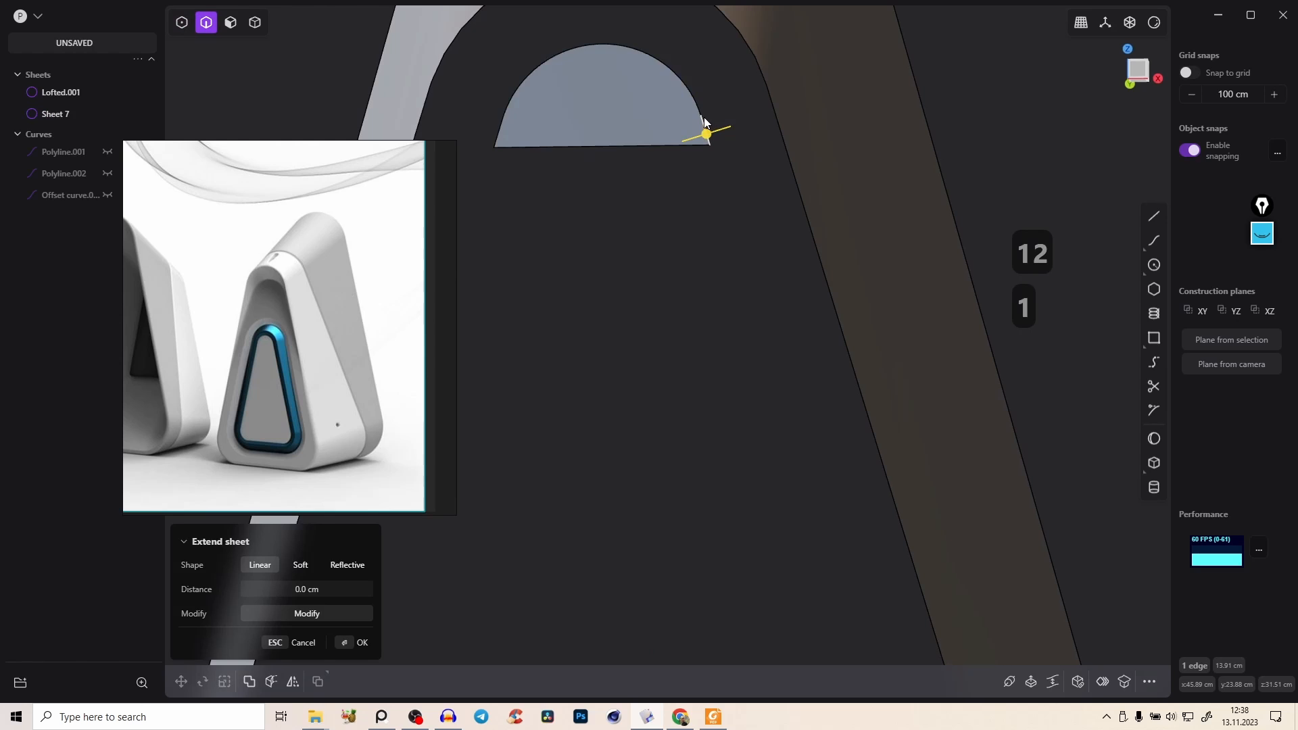
pyautogui.moveTo(669, 145)
pyautogui.mouseDown()
pyautogui.moveTo(654, 141)
pyautogui.moveTo(670, 133)
pyautogui.mouseUp()
pyautogui.rightClick(728, 107)
pyautogui.click(724, 102)
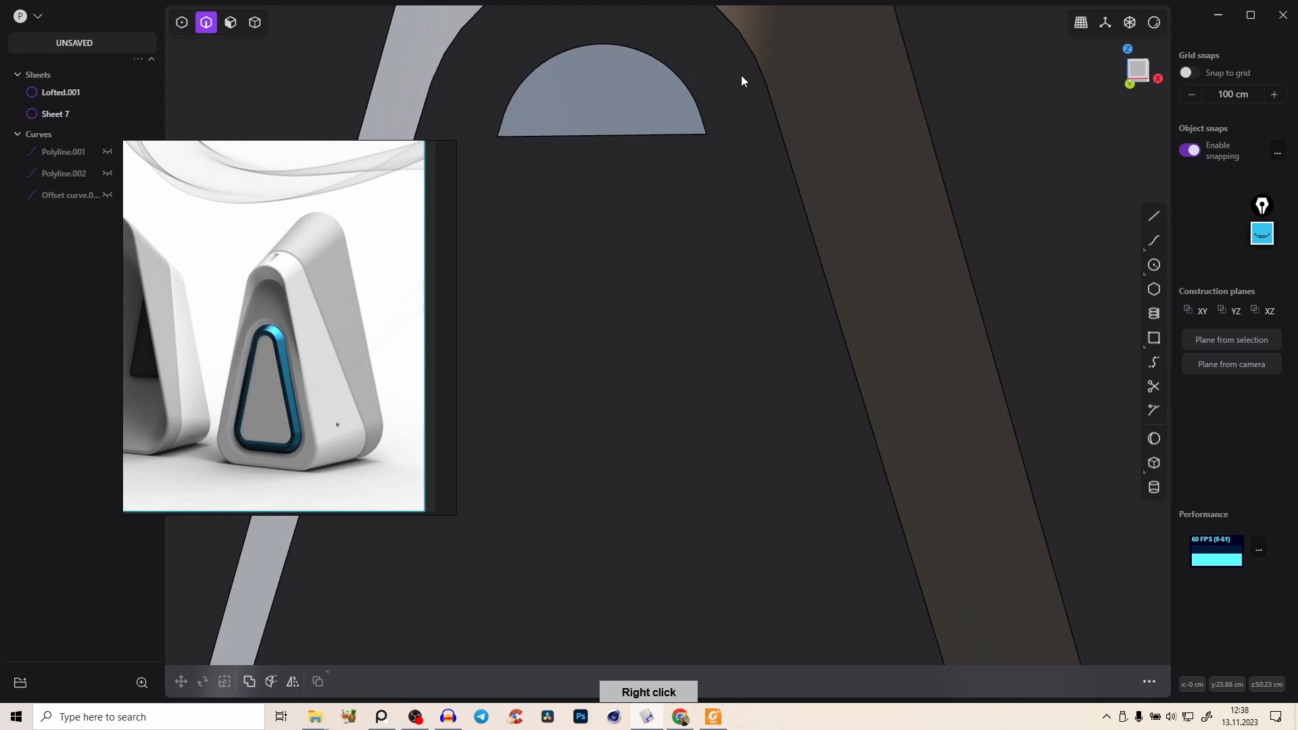
# Step: Rotate the arched sheet about 6° around the X axis in the right view with X-ray display on
pyautogui.scroll(-4, 724, 101)
pyautogui.moveTo(809, 153); pyautogui.dragTo(623, 99, button='middle')
pyautogui.press('Tab')
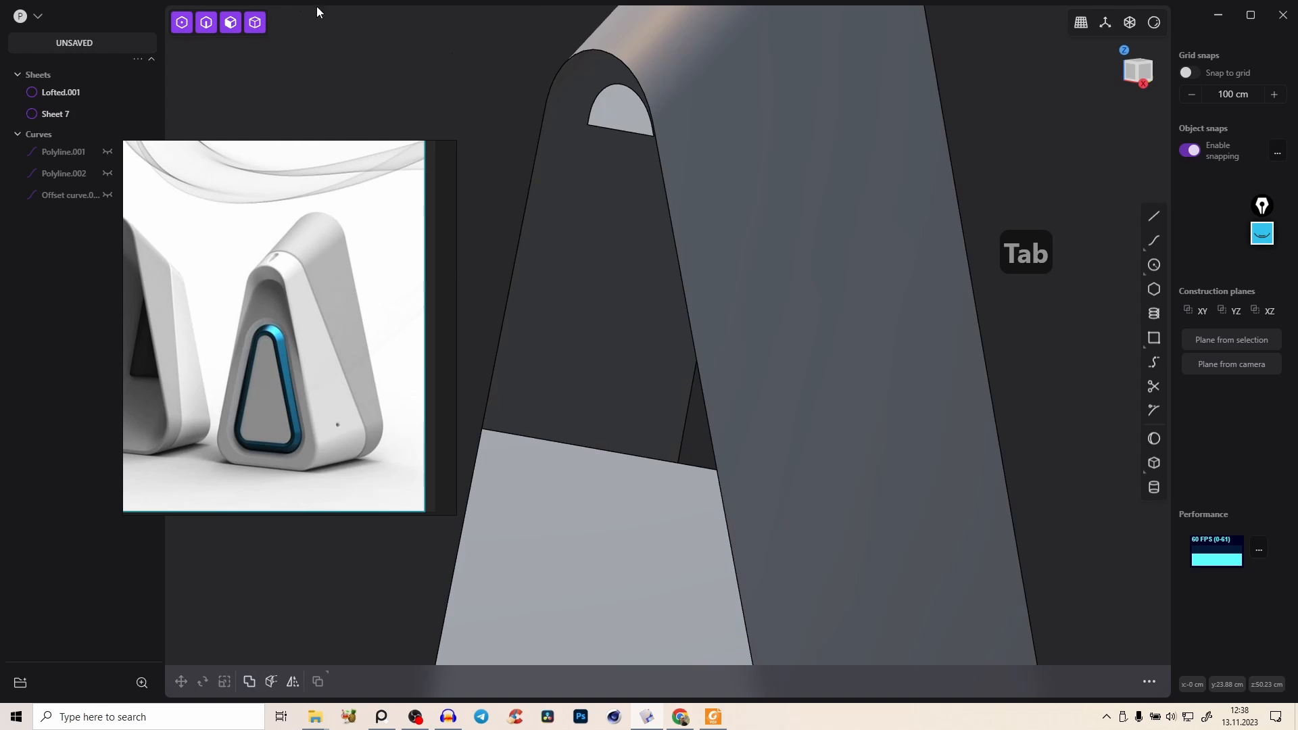
pyautogui.click(615, 105)
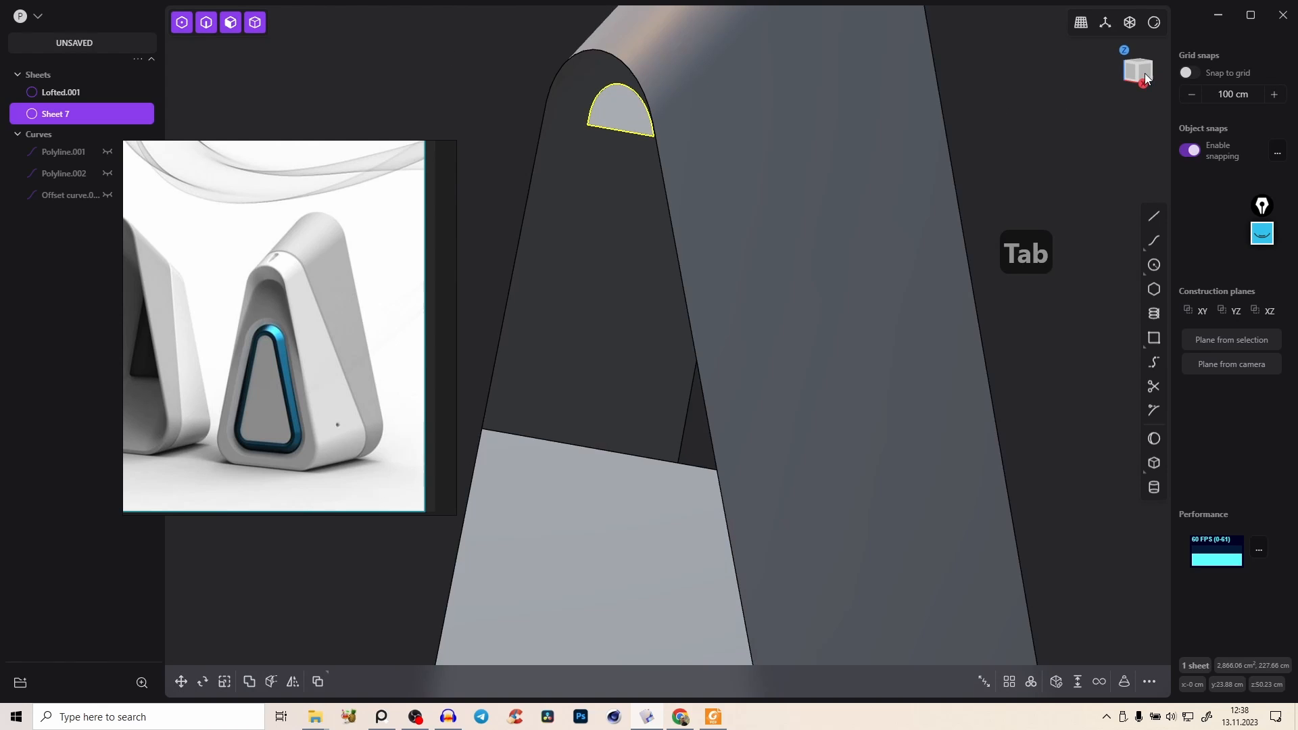
pyautogui.click(1146, 78)
pyautogui.hotkey('alt', 'z')
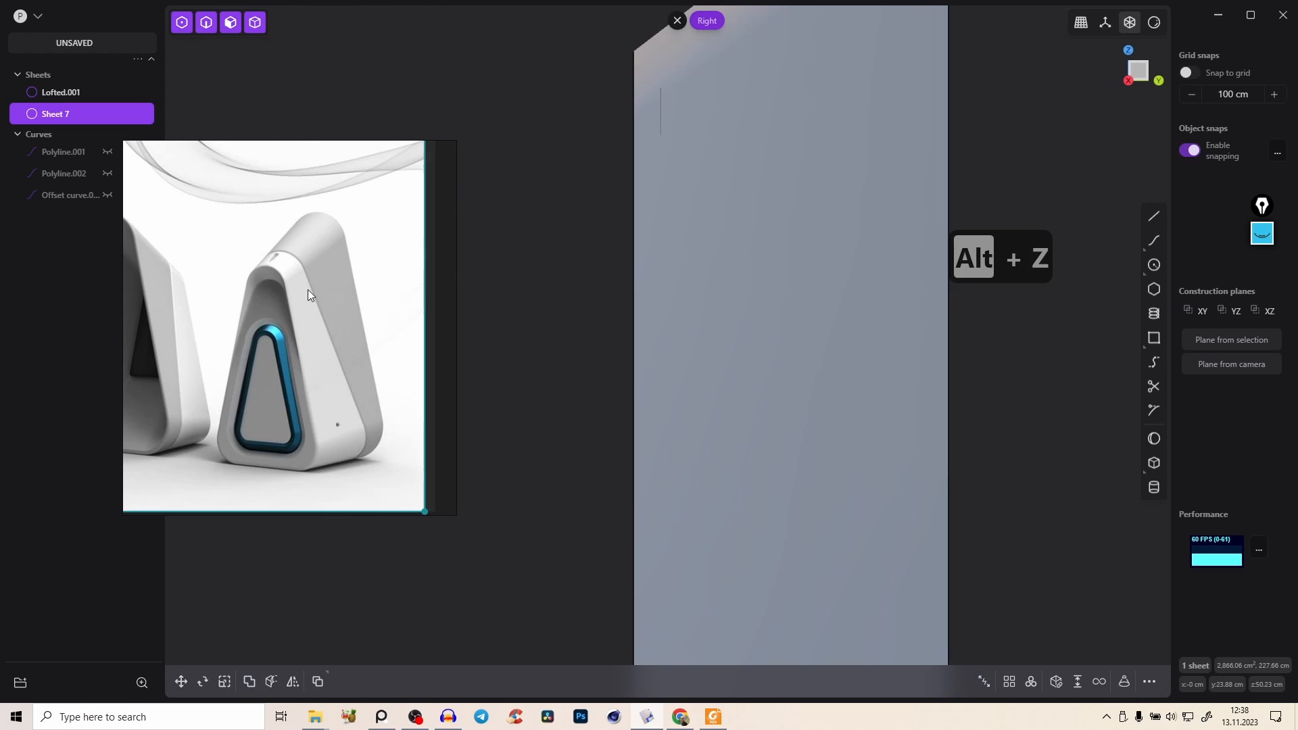
pyautogui.press('r')
pyautogui.press('r')
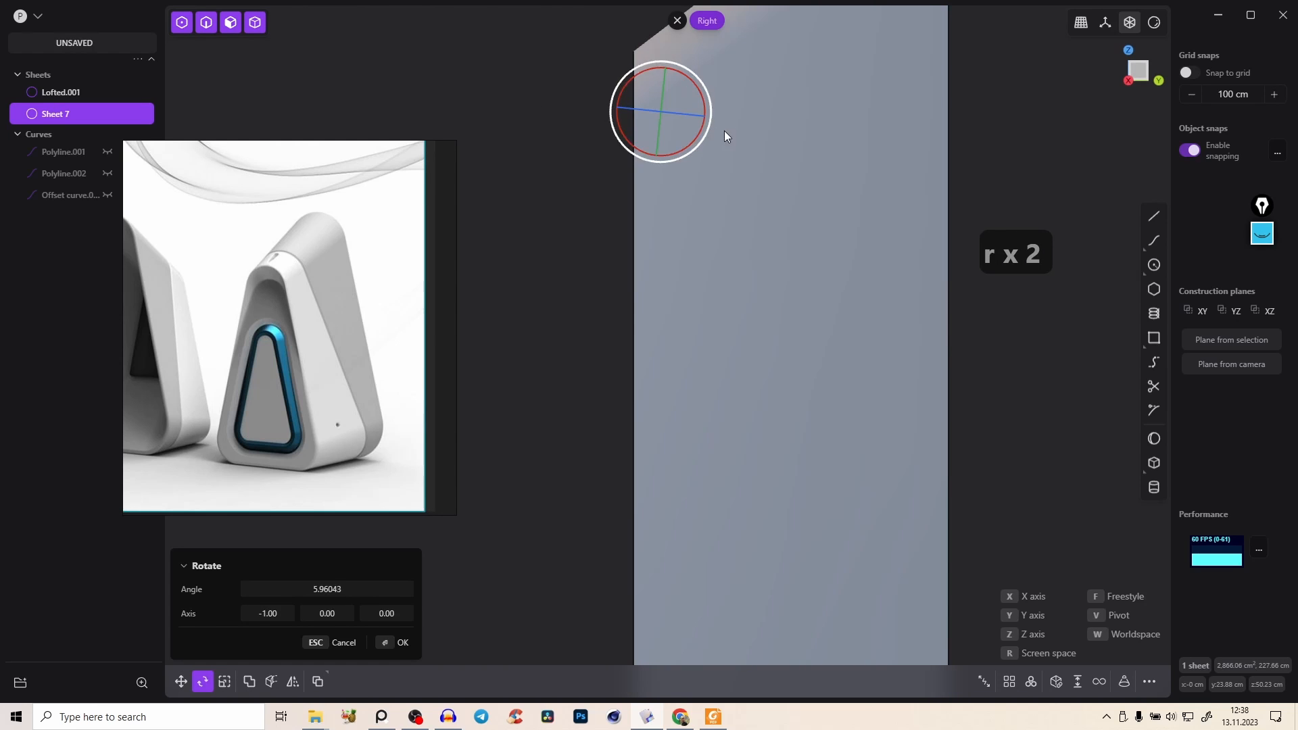
pyautogui.rightClick(727, 162)
# Step: Try to loft between the arched sheet's straight lower edge and the upper edge of the remaining front panel
pyautogui.moveTo(723, 193); pyautogui.dragTo(809, 87, button='middle')
pyautogui.moveTo(809, 87); pyautogui.dragTo(849, 86, button='right')
pyautogui.press('2')
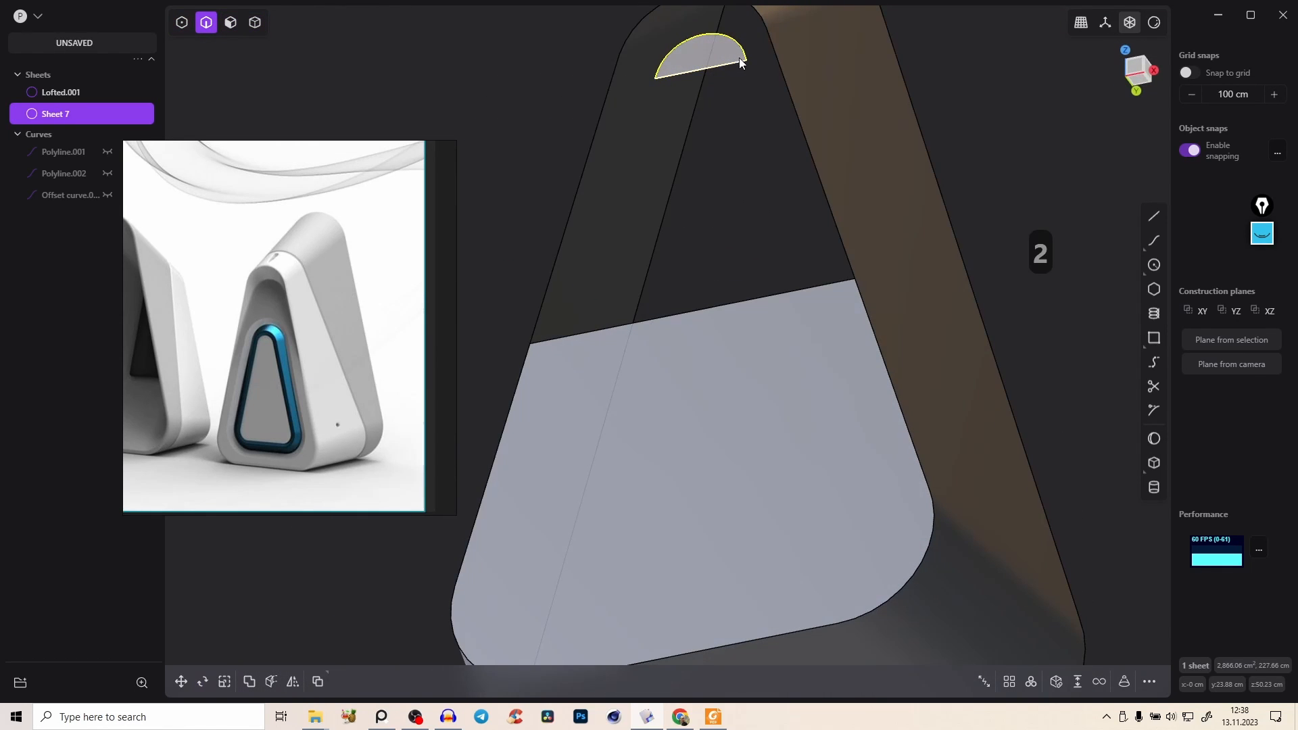
pyautogui.click(742, 57)
pyautogui.moveTo(769, 64)
pyautogui.mouseDown(button='middle')
pyautogui.moveTo(830, 57)
pyautogui.moveTo(762, 98)
pyautogui.moveTo(647, 76)
pyautogui.moveTo(691, 86)
pyautogui.mouseUp(button='middle')
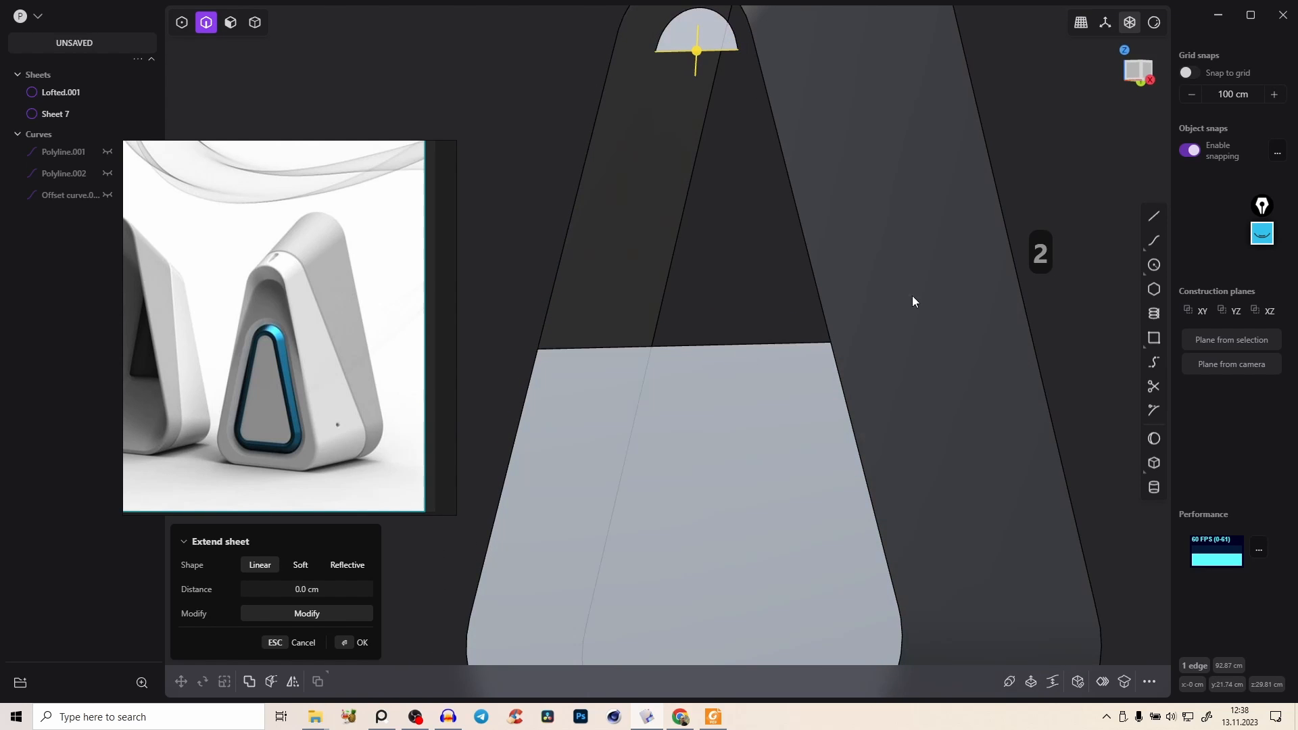
pyautogui.moveTo(914, 299); pyautogui.dragTo(906, 199, button='middle')
pyautogui.press('l')
pyautogui.press('Escape')
pyautogui.moveTo(778, 113); pyautogui.dragTo(829, 129, button='middle')
pyautogui.keyDown('shift'); pyautogui.click(838, 133); pyautogui.keyUp('shift')
pyautogui.press('l')
pyautogui.moveTo(922, 103); pyautogui.dragTo(841, 215, button='middle')
pyautogui.press('Escape')
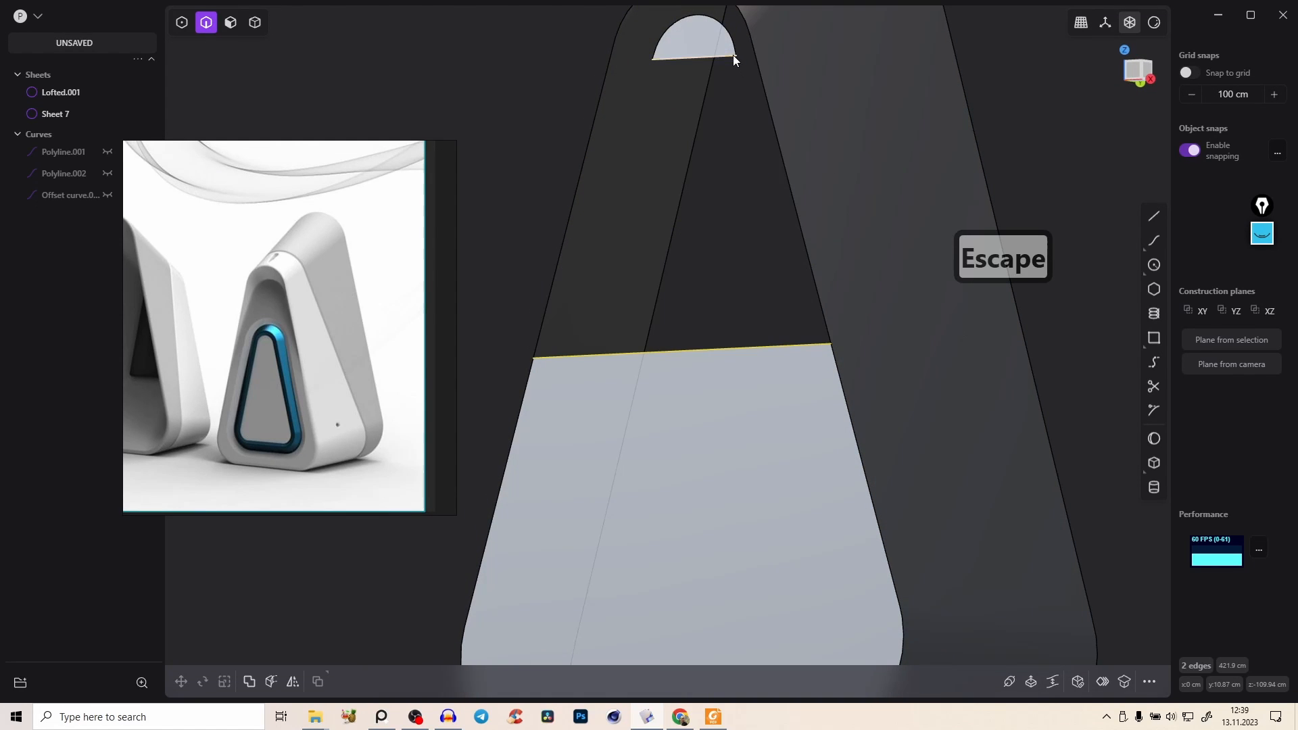
# Step: Try to bridge the arched sheet's short right side edge to the adjacent side edge of the front panel
pyautogui.click(736, 52)
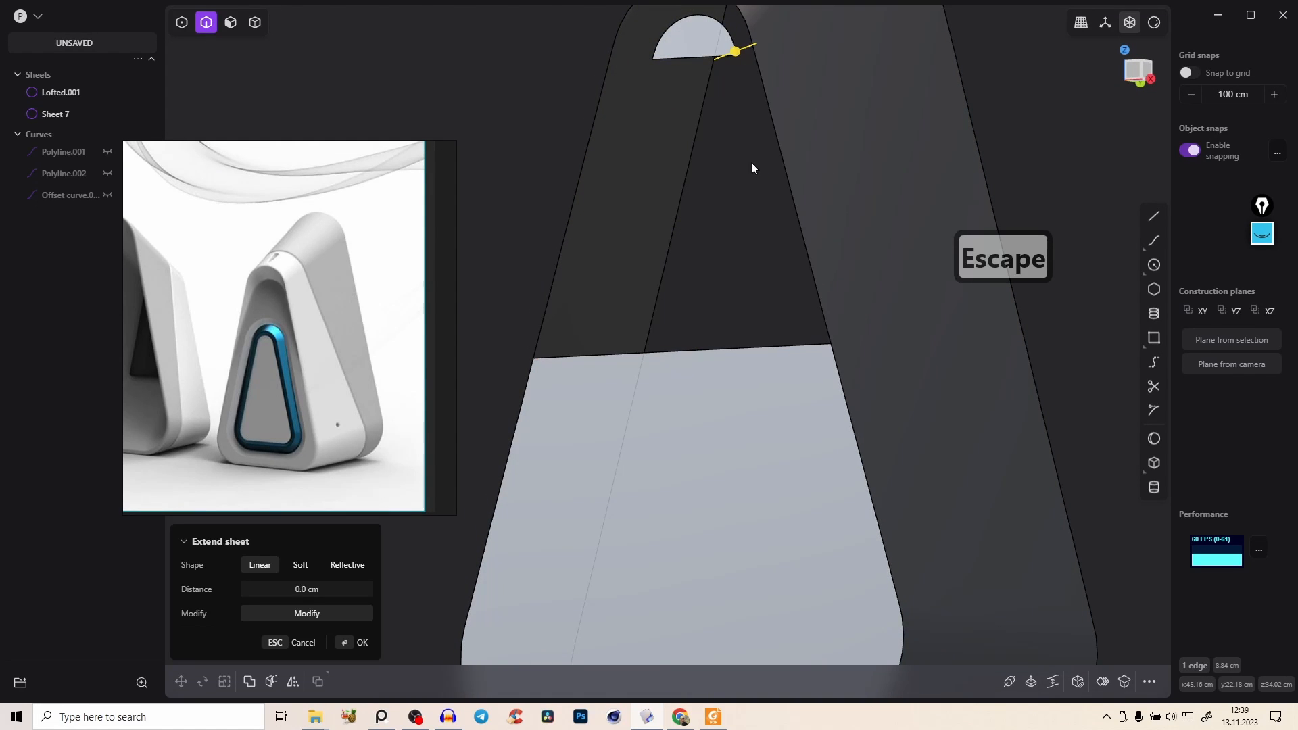
pyautogui.moveTo(753, 46); pyautogui.dragTo(800, 438, button='middle')
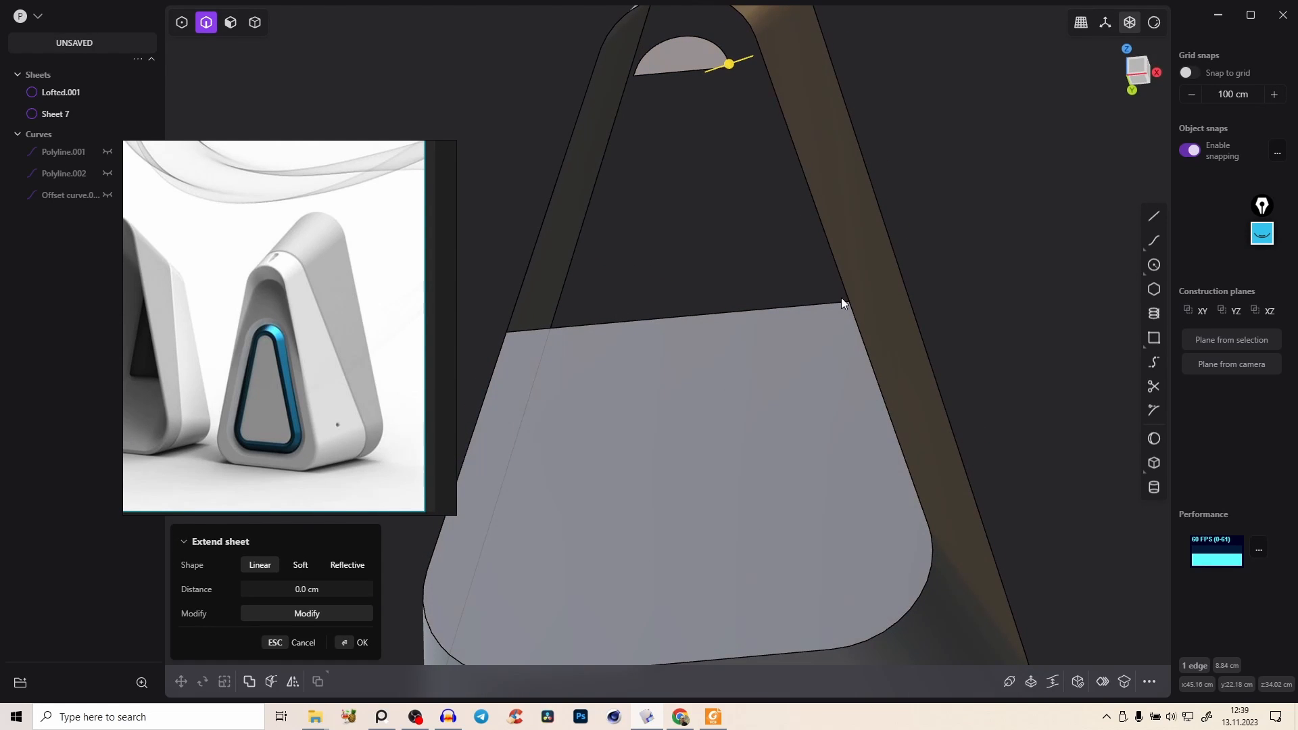
pyautogui.keyDown('shift'); pyautogui.click(854, 318); pyautogui.keyUp('shift')
pyautogui.moveTo(870, 204); pyautogui.dragTo(821, 181, button='middle')
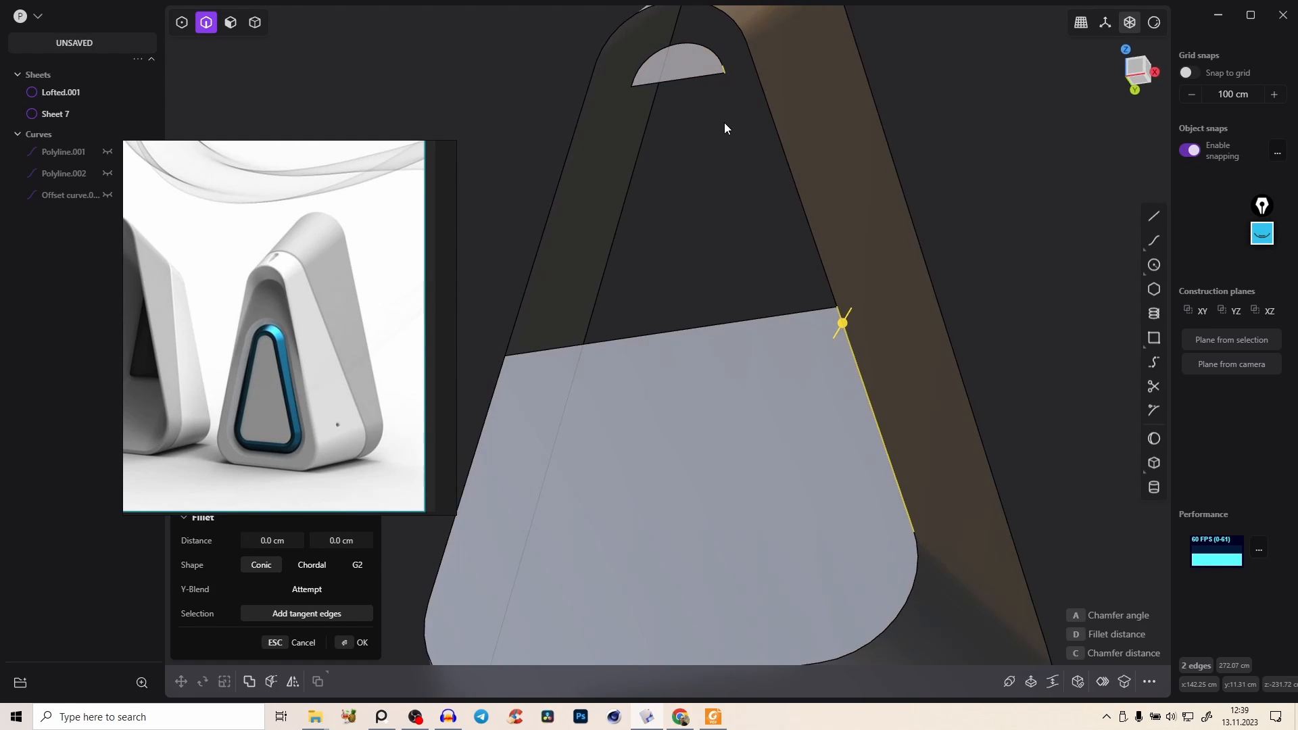
pyautogui.press('f')
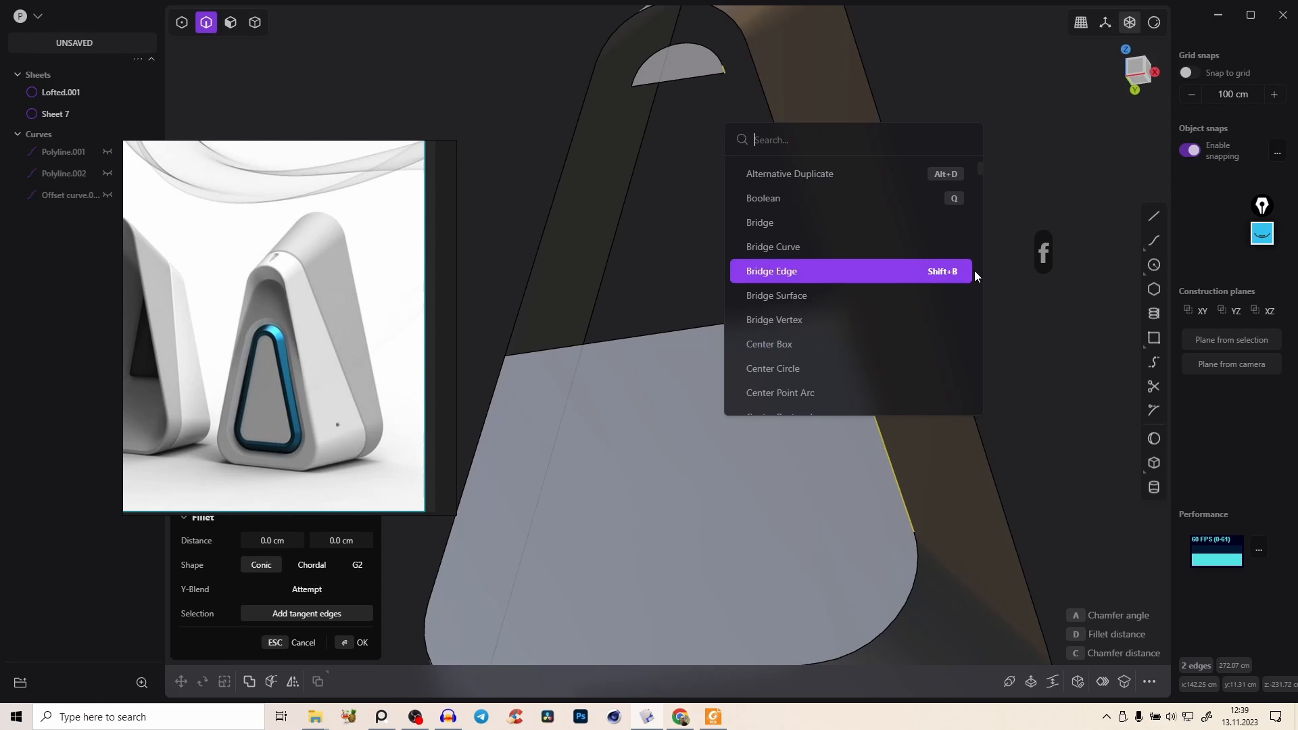
pyautogui.click(638, 240)
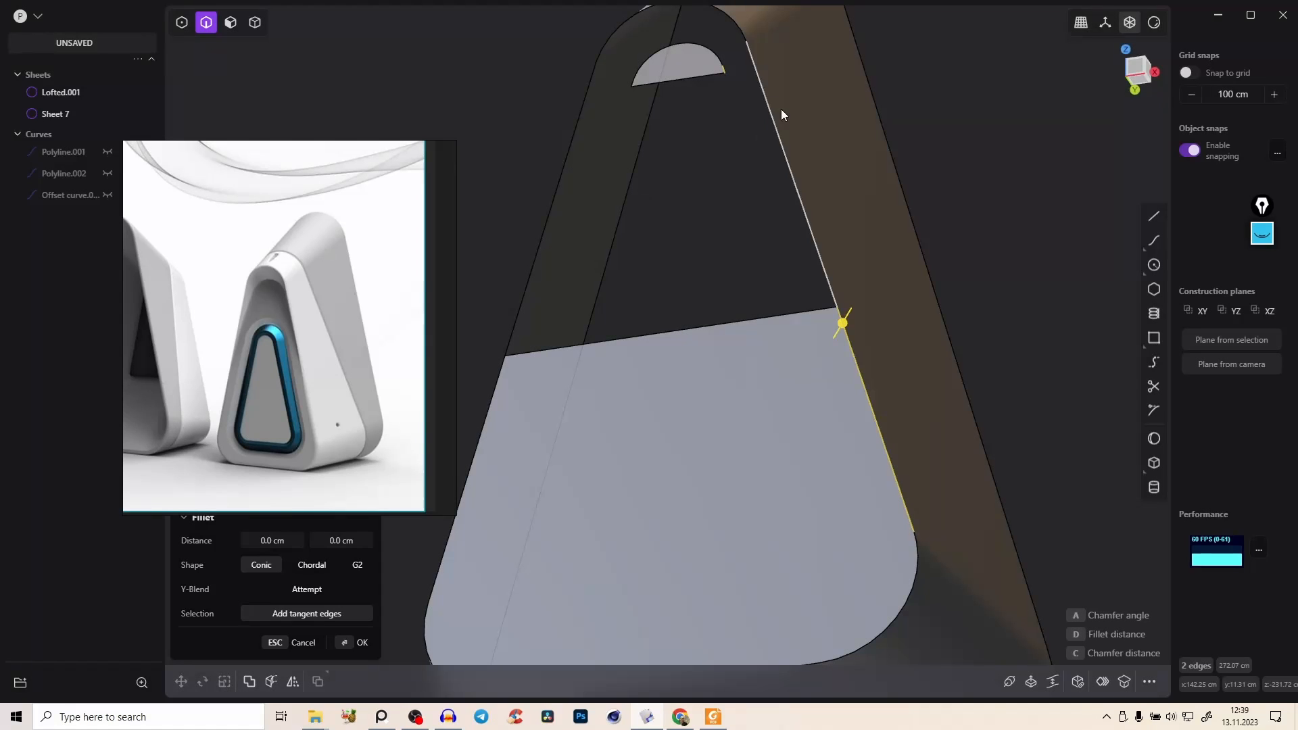
pyautogui.press('b')
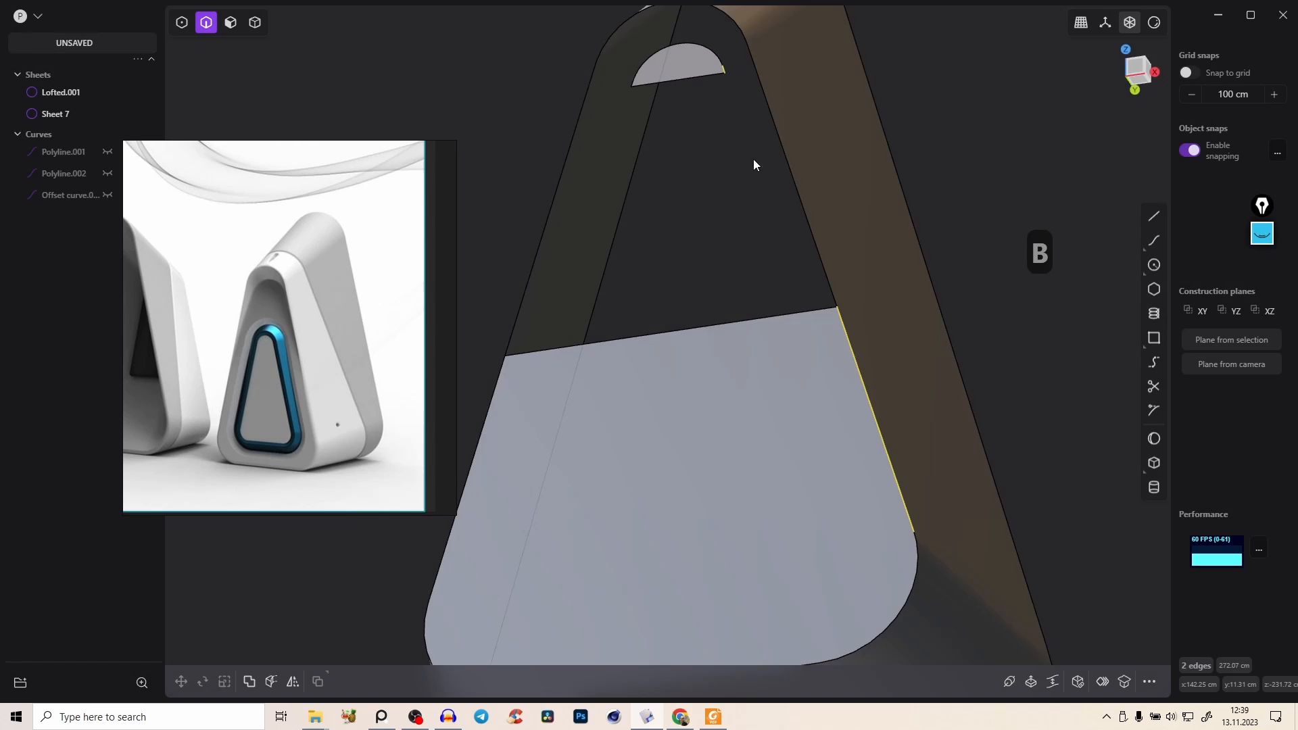
pyautogui.press('b')
pyautogui.moveTo(354, 320); pyautogui.dragTo(325, 209, button='right')
# Step: Scale the recessed arched sheet up slightly and uniformly in the front view
pyautogui.press('Tab')
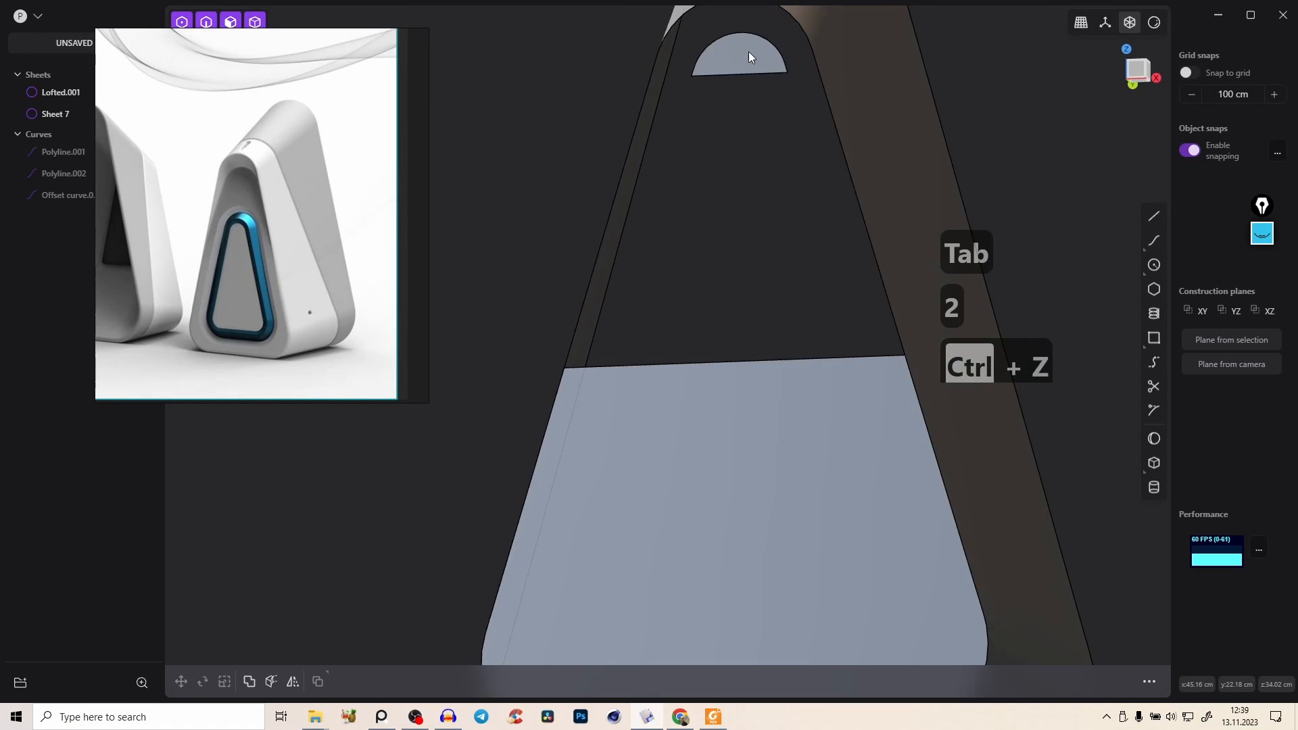
pyautogui.click(749, 51)
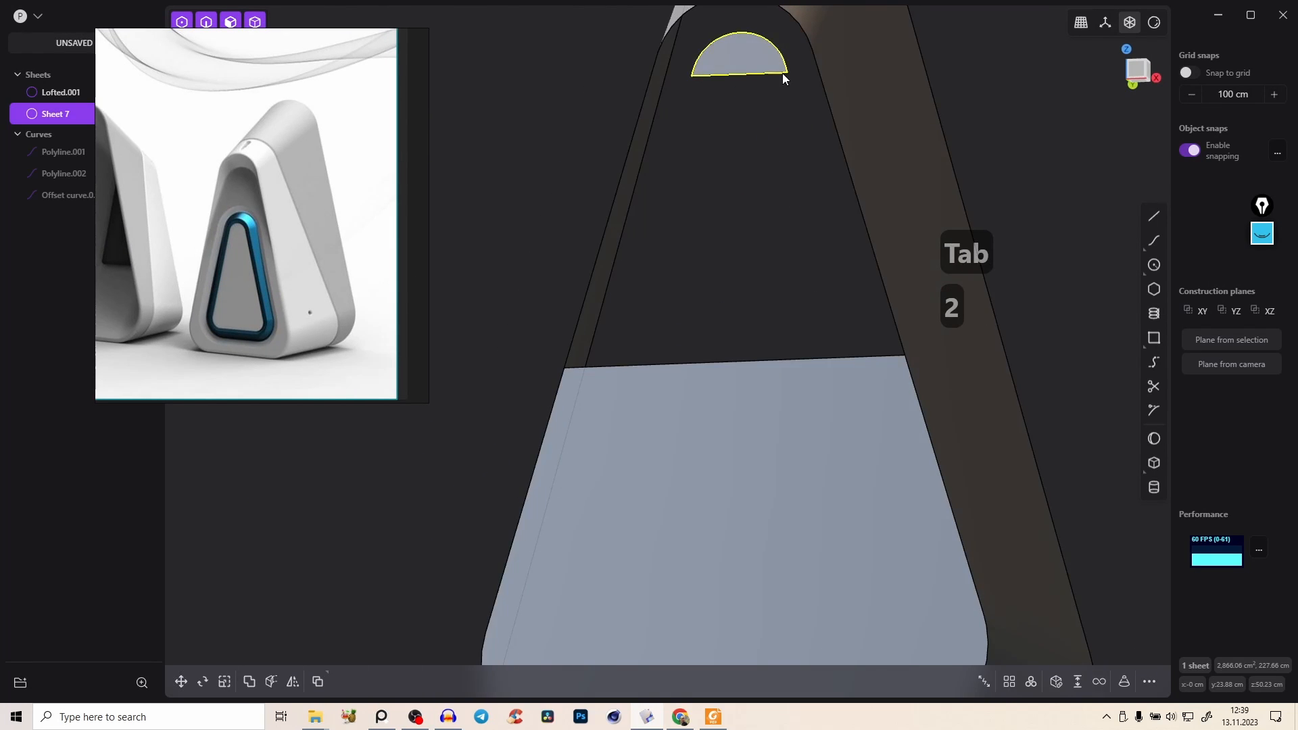
pyautogui.click(1139, 70)
pyautogui.press('s')
pyautogui.press('s')
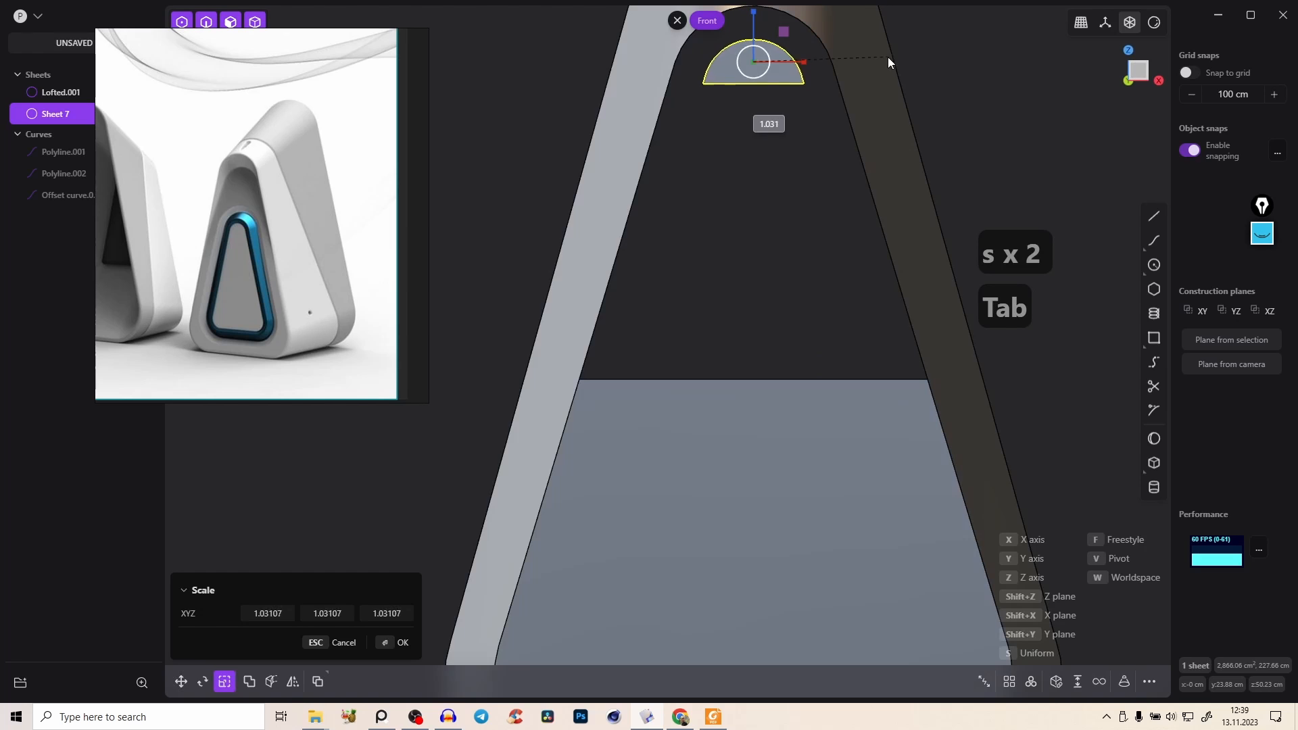
pyautogui.rightClick(893, 68)
pyautogui.moveTo(893, 67)
pyautogui.mouseDown(button='right')
pyautogui.moveTo(847, 91)
pyautogui.moveTo(890, 72)
pyautogui.mouseUp(button='right')
# Step: Bridge the arched sheet's short right side edge and the front panel's right side edge with a smooth S-shaped curve
pyautogui.press('2')
pyautogui.click(809, 93)
pyautogui.click(929, 412)
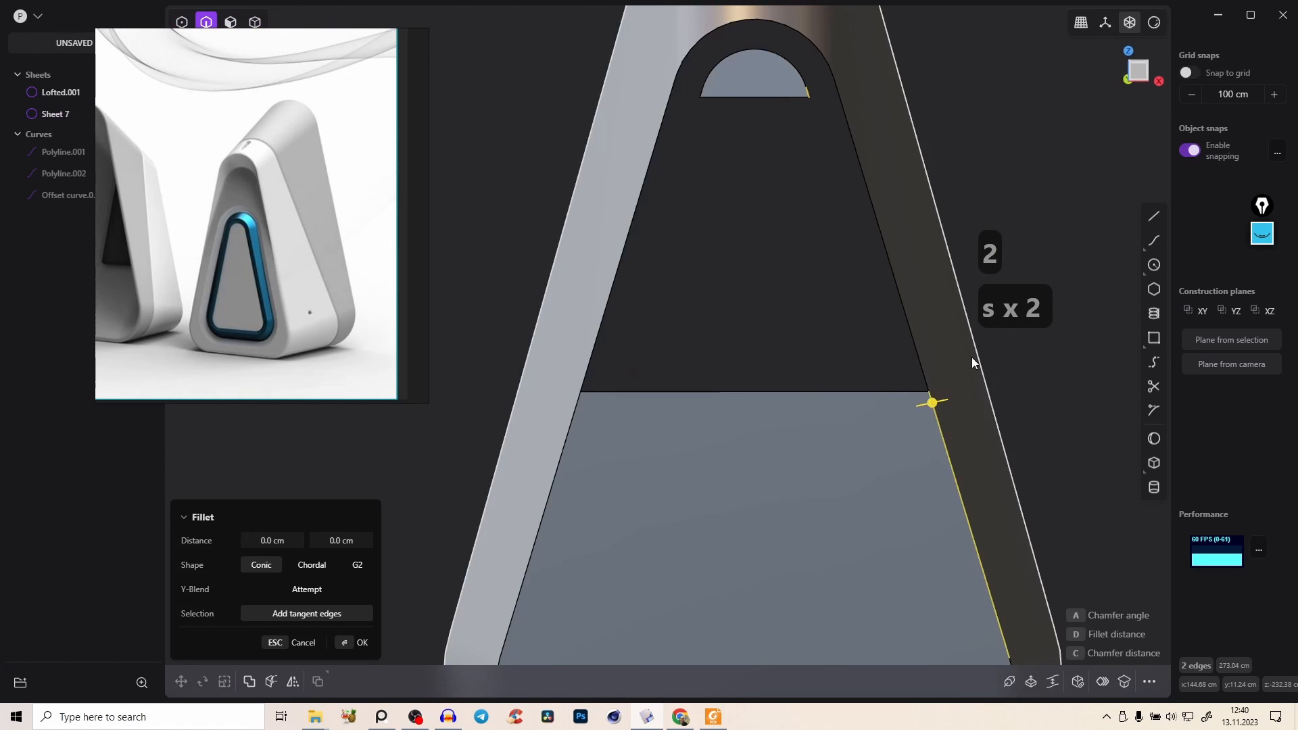
pyautogui.press('b')
pyautogui.moveTo(943, 249); pyautogui.dragTo(960, 186, button='right')
pyautogui.press('Tab')
pyautogui.press('Tab')
pyautogui.moveTo(973, 187); pyautogui.dragTo(722, 288, button='middle')
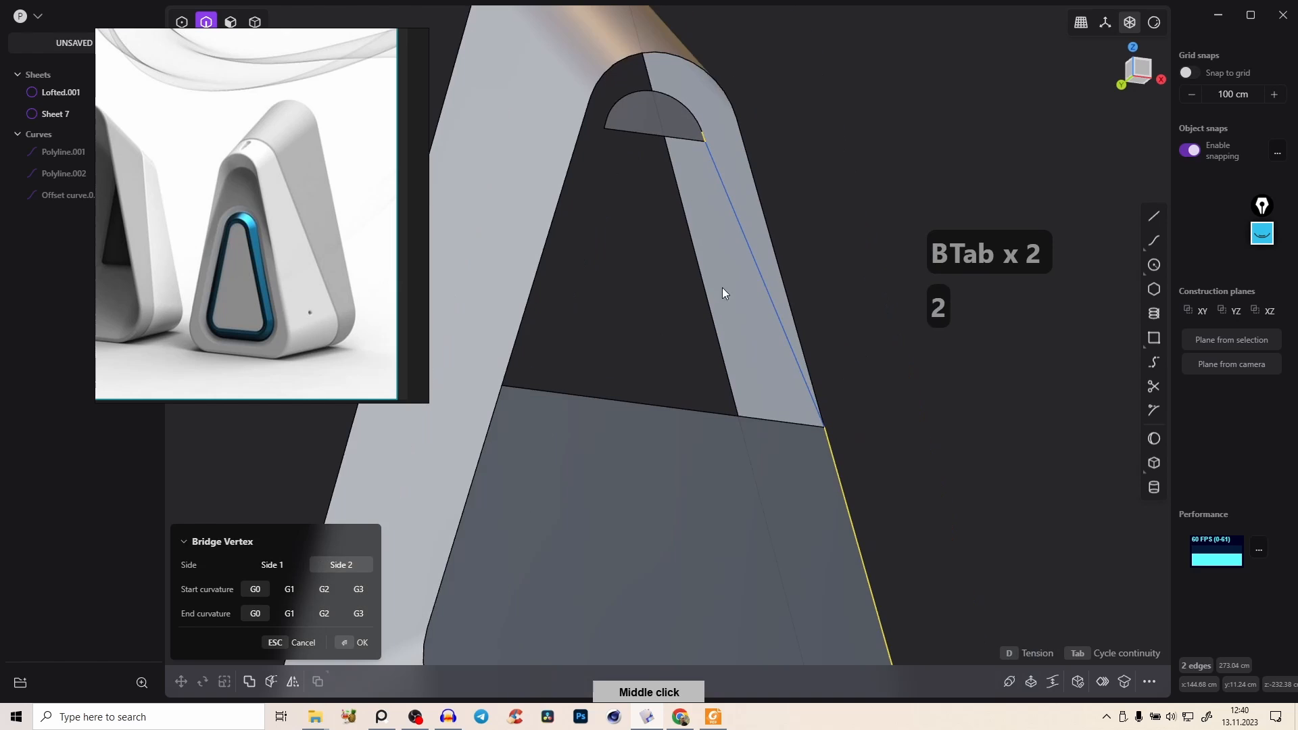
pyautogui.press('Tab')
pyautogui.moveTo(677, 113); pyautogui.dragTo(797, 406, button='right')
pyautogui.click(358, 643)
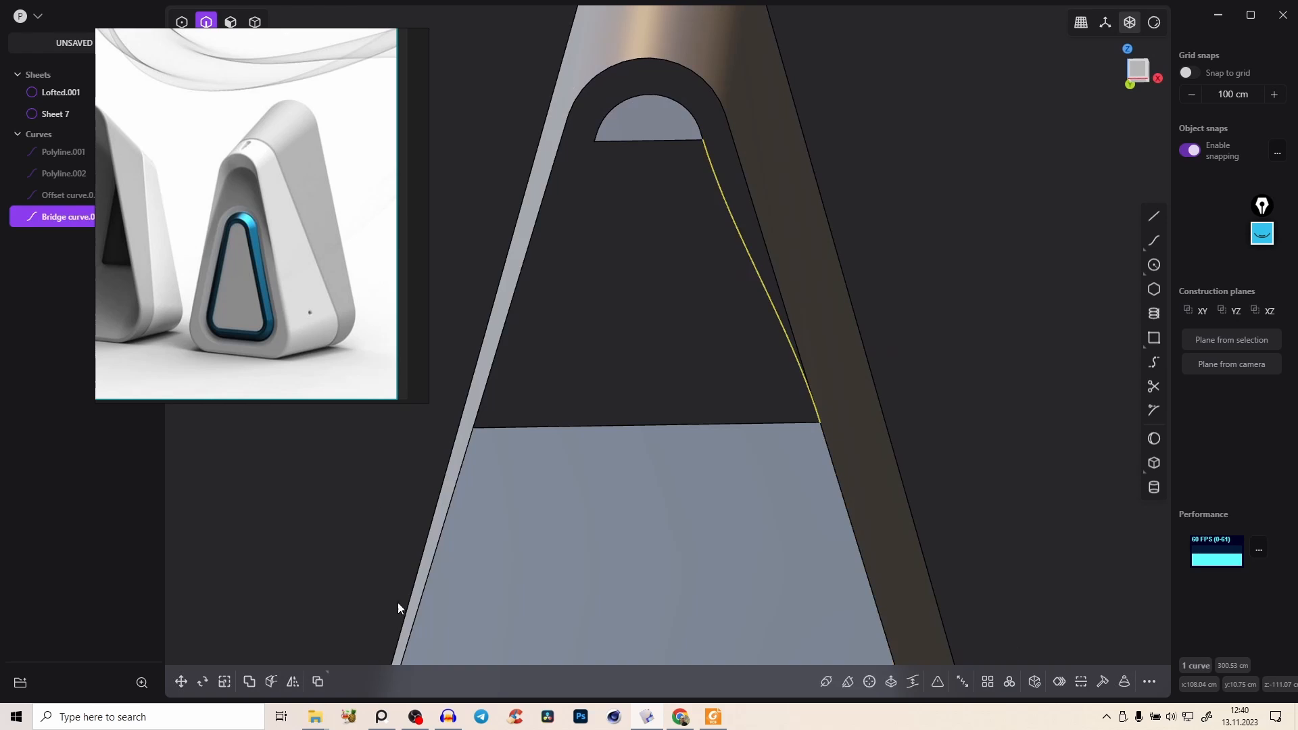
# Step: Set up a matching bridge curve between the left side edges, with G1 curvature at both start and end
pyautogui.click(596, 138)
pyautogui.click(463, 462)
pyautogui.press('b')
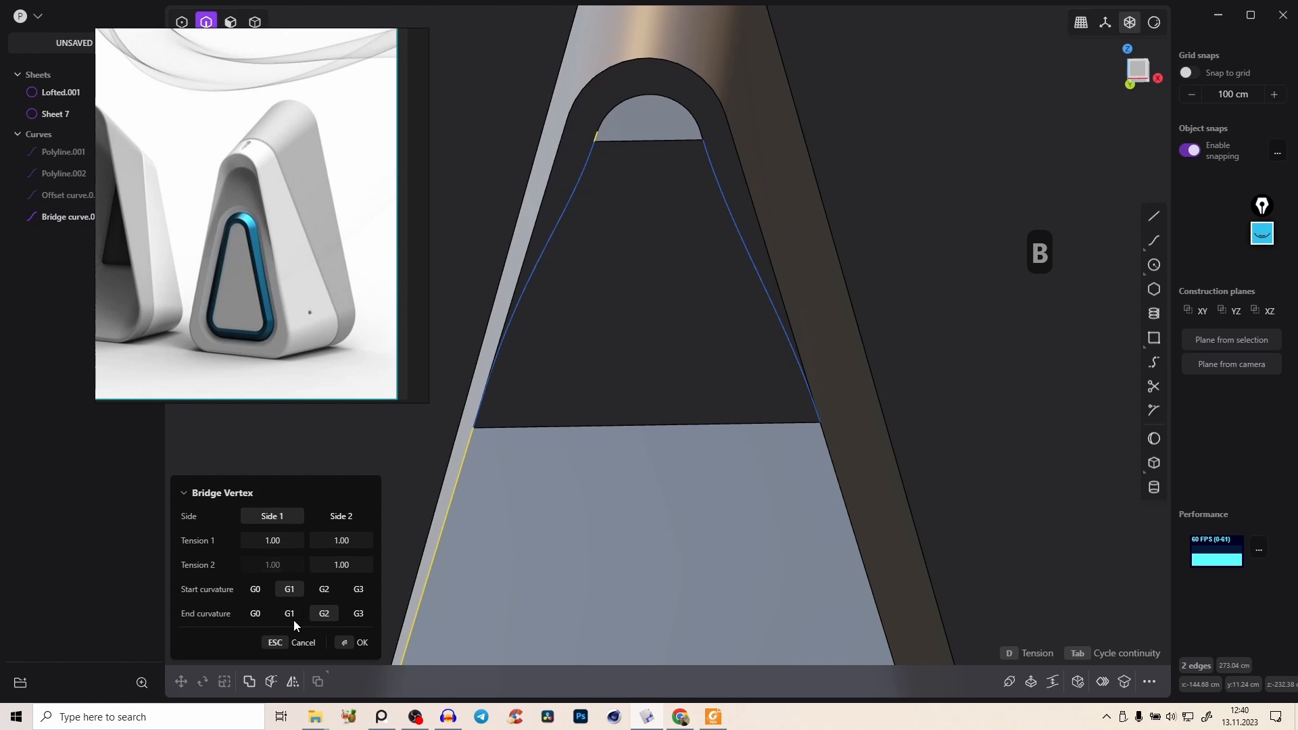
pyautogui.click(292, 615)
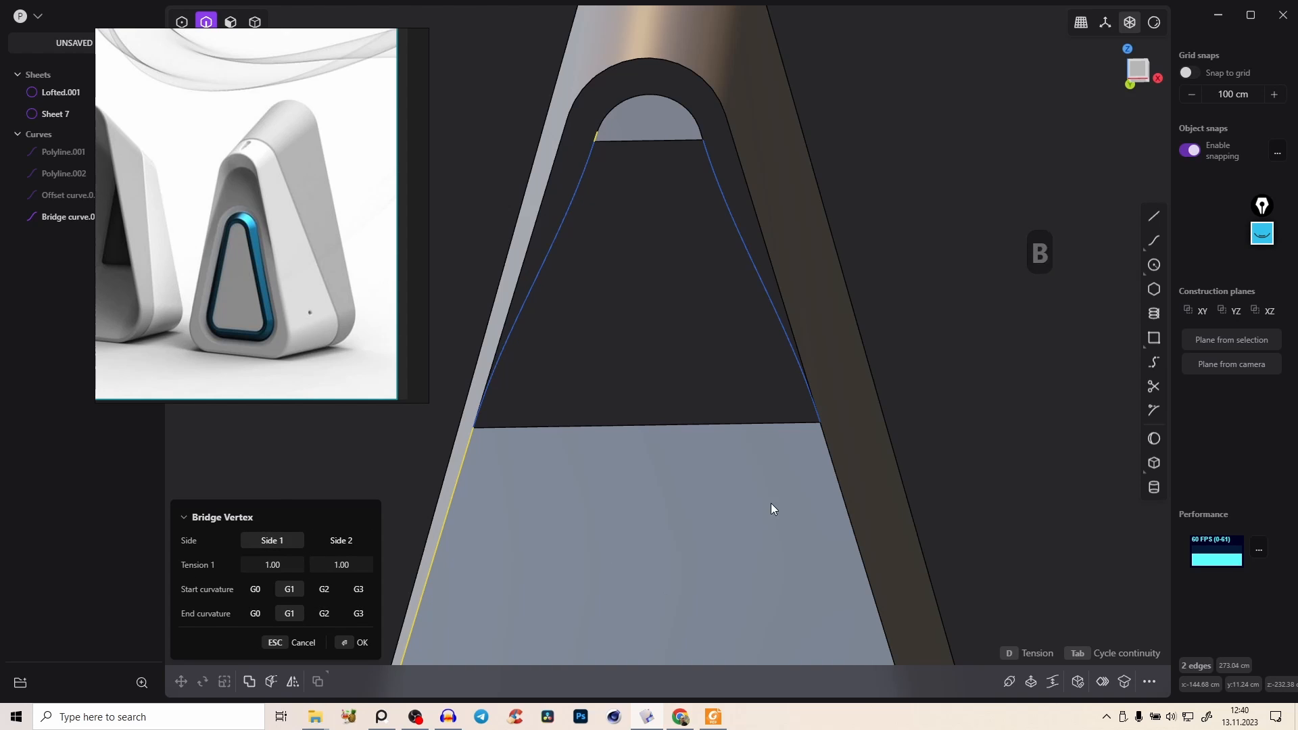
# Step: Switch to Foxit Reader and review the continuity levels and tangency pages of the CAD Surface Modeling Guide
pyautogui.click(714, 717)
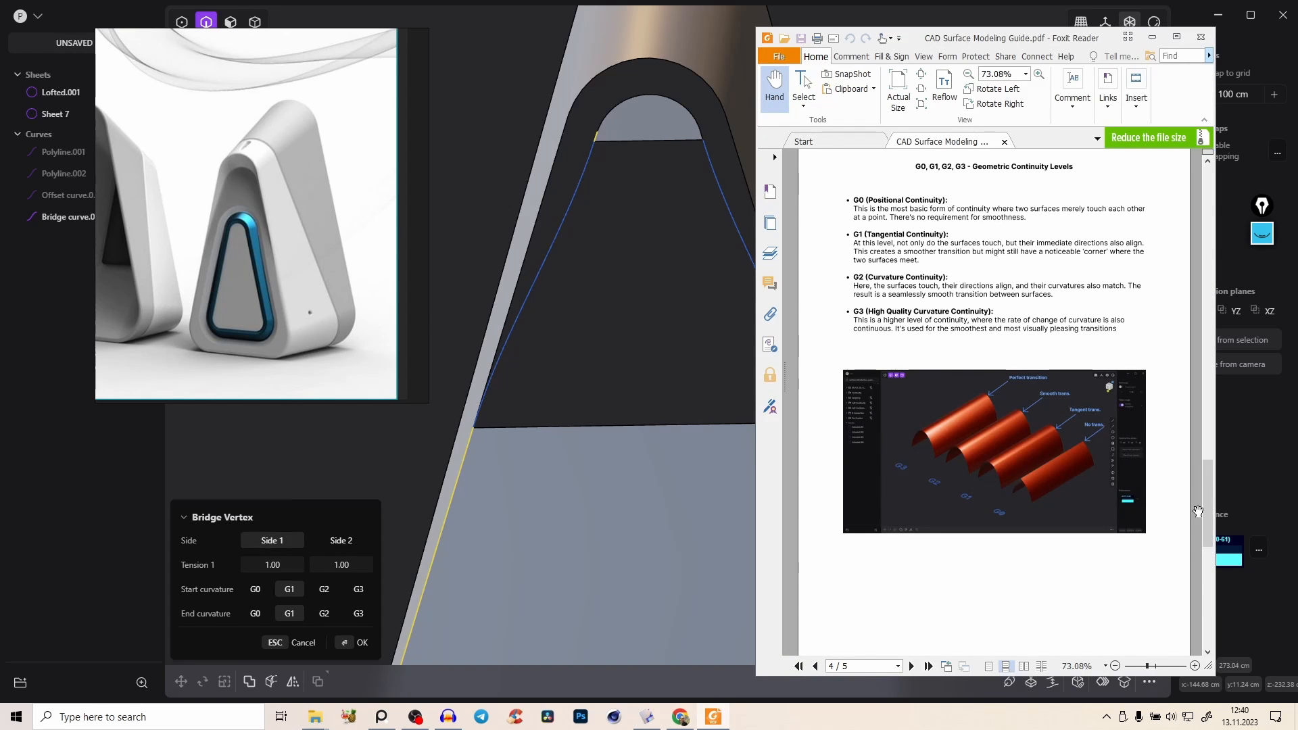
pyautogui.scroll(-6, 1194, 520)
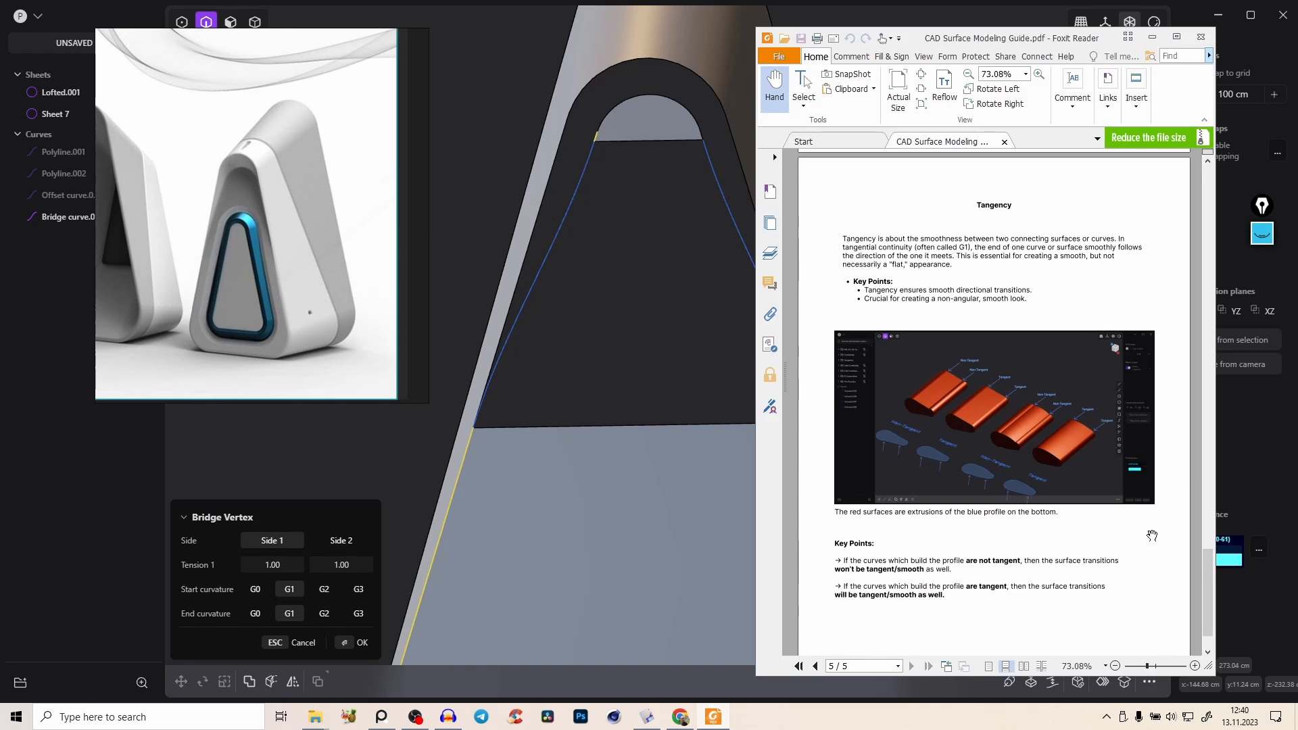
pyautogui.scroll(-2, 1210, 587)
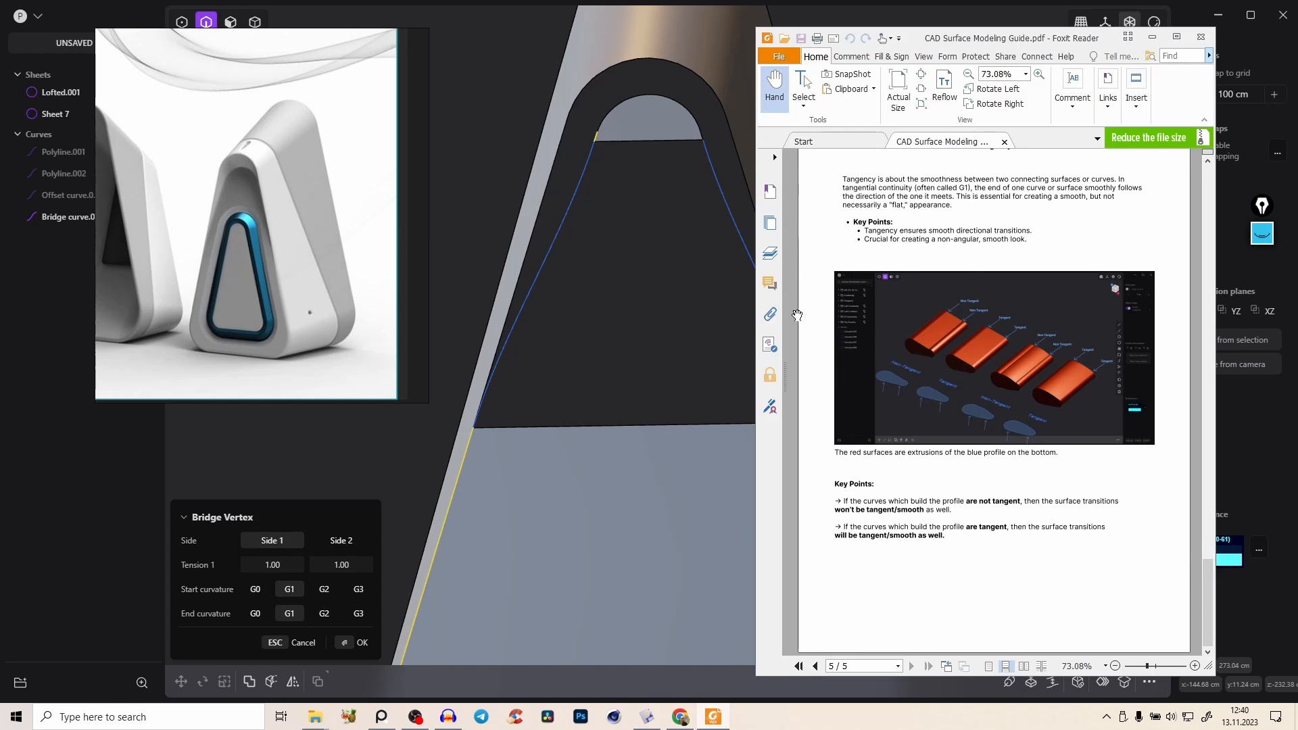
pyautogui.moveTo(1212, 576); pyautogui.dragTo(1202, 486)
pyautogui.click(1153, 37)
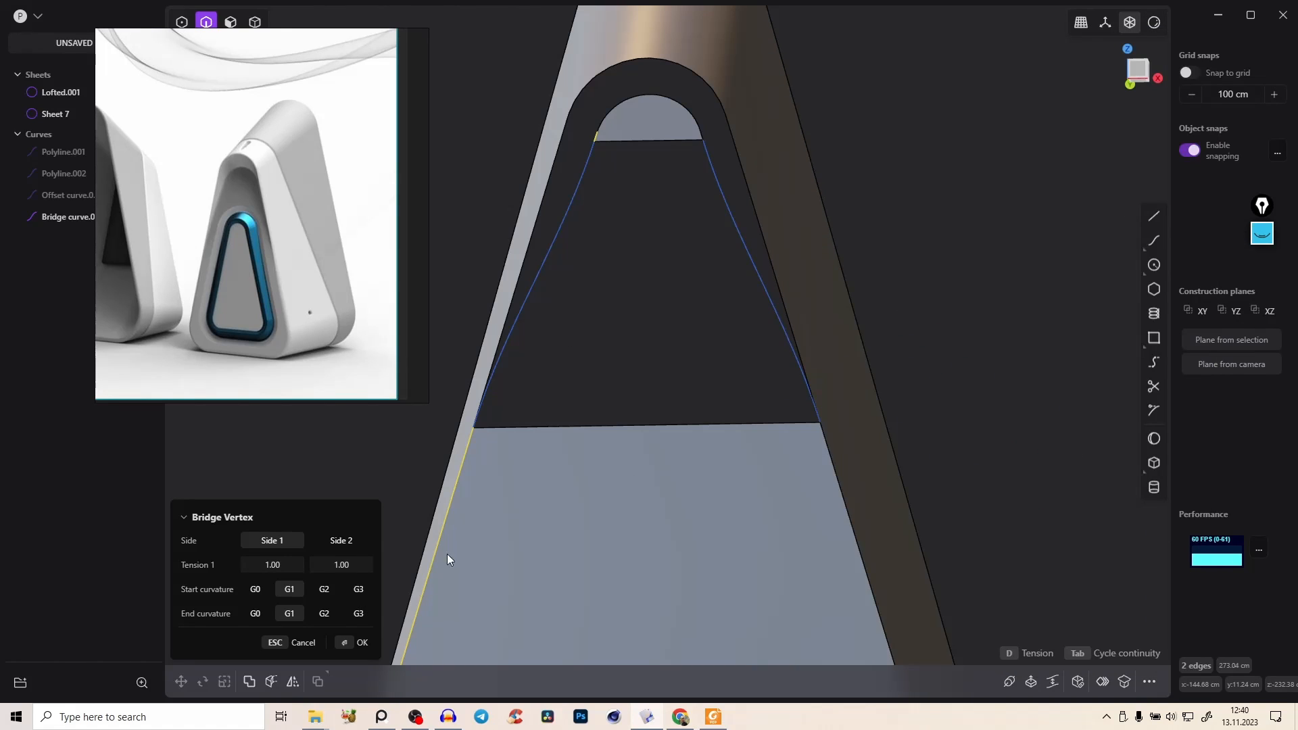
# Step: Confirm the left bridge curve and loft the arched sheet's lower edge to the front panel's upper edge, using both bridge curves as guides
pyautogui.click(363, 642)
pyautogui.moveTo(670, 189); pyautogui.dragTo(652, 143, button='middle')
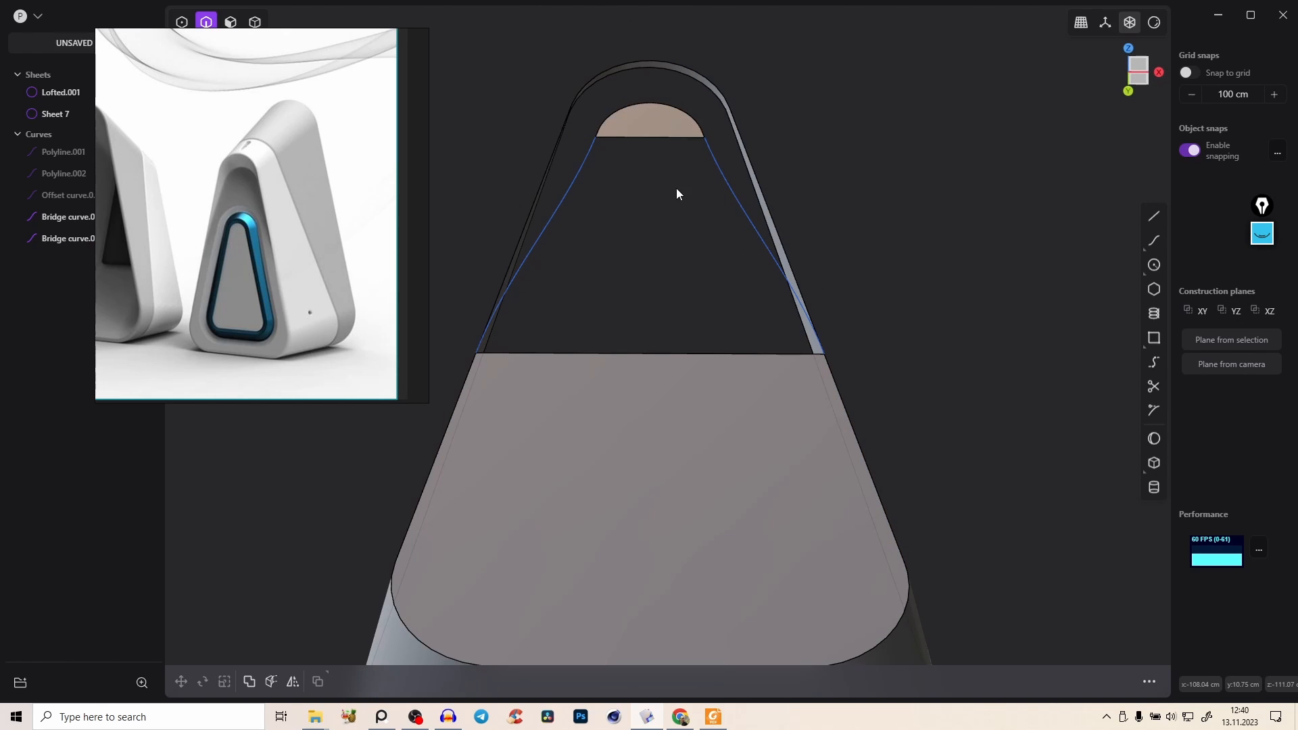
pyautogui.click(669, 138)
pyautogui.keyDown('shift'); pyautogui.click(674, 353); pyautogui.keyUp('shift')
pyautogui.press('l')
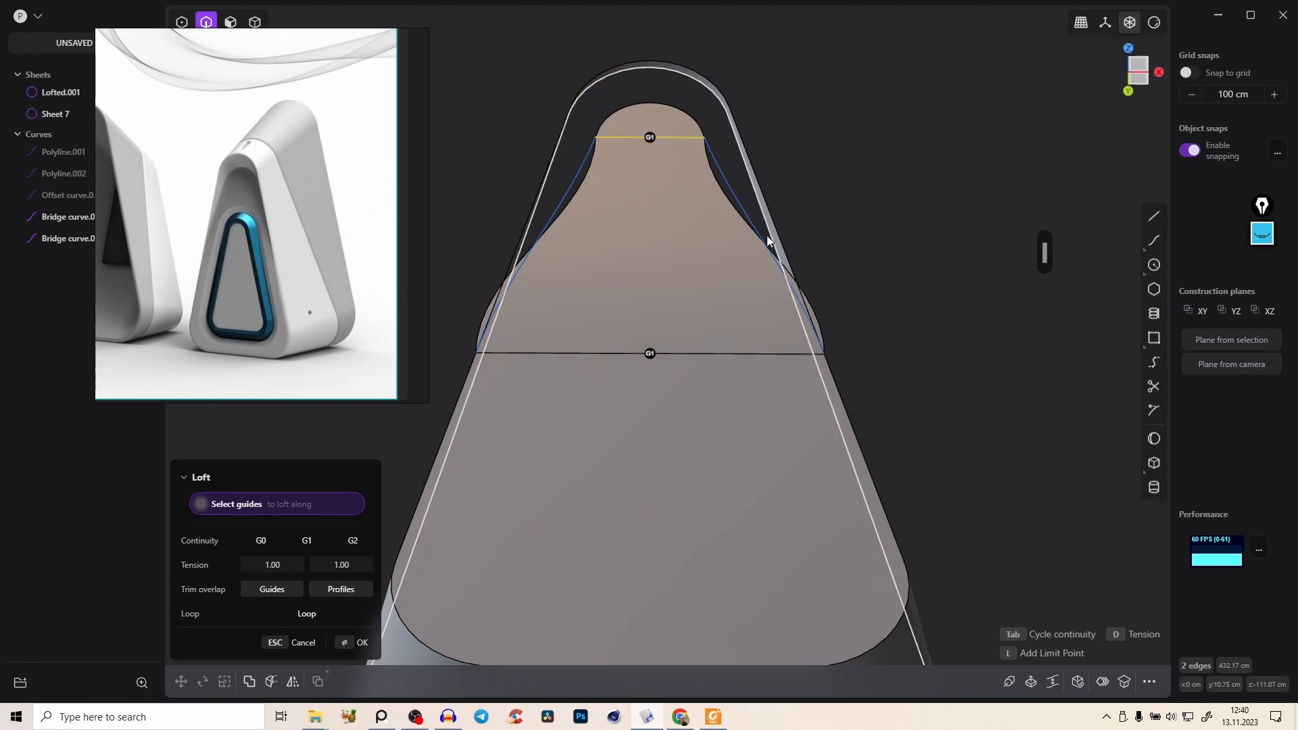
pyautogui.click(576, 177)
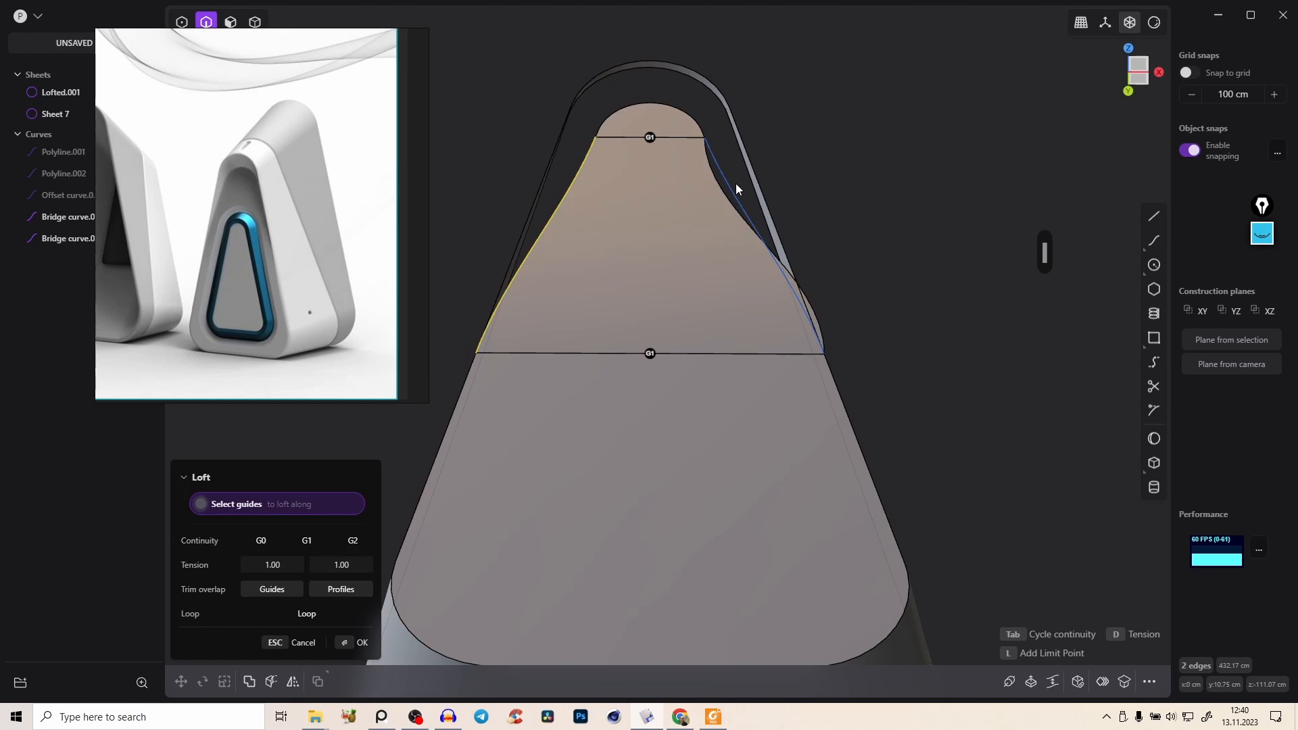
pyautogui.keyDown('shift'); pyautogui.click(732, 186); pyautogui.keyUp('shift')
# Step: Set G2 continuity at both ends of the loft and confirm the surface
pyautogui.moveTo(756, 406); pyautogui.dragTo(623, 437, button='middle')
pyautogui.moveTo(680, 416); pyautogui.dragTo(732, 411, button='middle')
pyautogui.click(670, 61)
pyautogui.click(660, 346)
pyautogui.press('e')
pyautogui.moveTo(709, 404)
pyautogui.mouseDown(button='middle')
pyautogui.moveTo(654, 370)
pyautogui.moveTo(716, 301)
pyautogui.moveTo(774, 323)
pyautogui.mouseUp(button='middle')
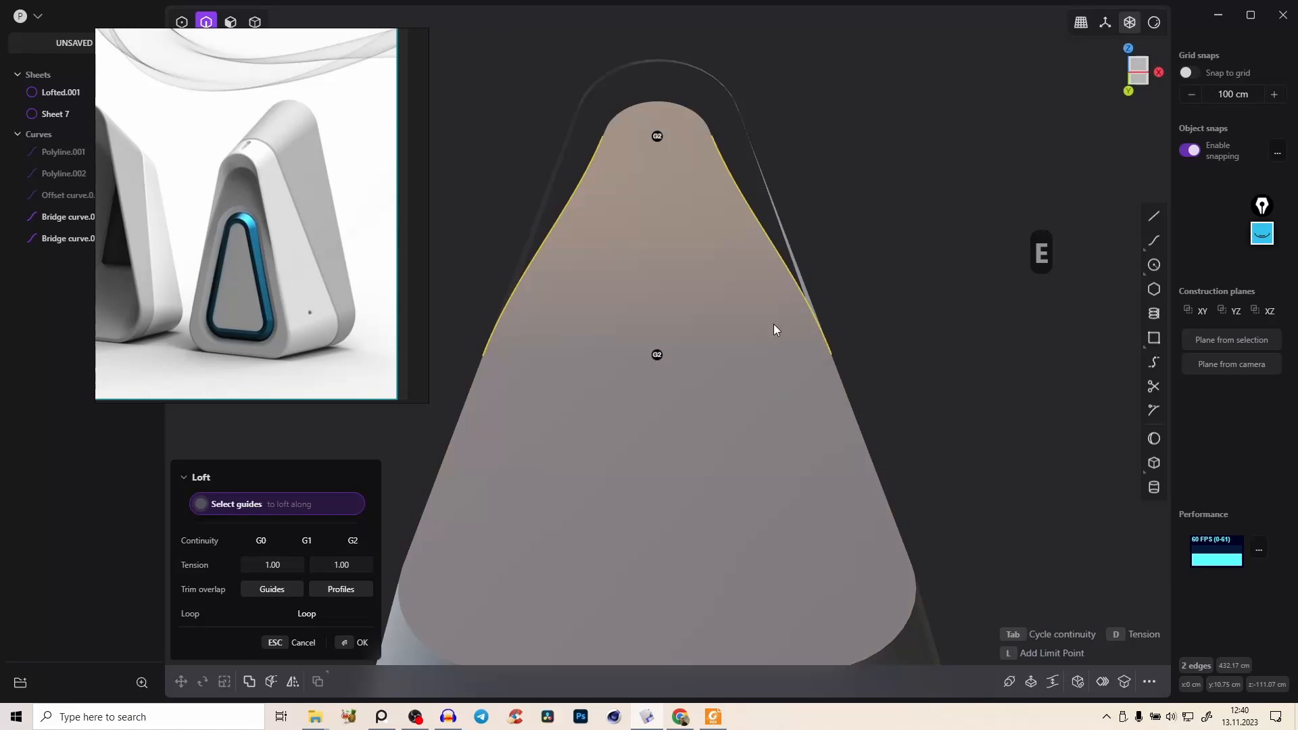
pyautogui.rightClick(801, 308)
# Step: Delete the two bridge curves beside the lofted surface
pyautogui.moveTo(835, 234); pyautogui.dragTo(719, 189, button='middle')
pyautogui.press('x')
pyautogui.click(802, 179)
pyautogui.press('x')
pyautogui.moveTo(794, 305); pyautogui.dragTo(815, 361, button='middle')
pyautogui.moveTo(794, 160); pyautogui.dragTo(725, 177, button='middle')
pyautogui.rightClick(788, 141)
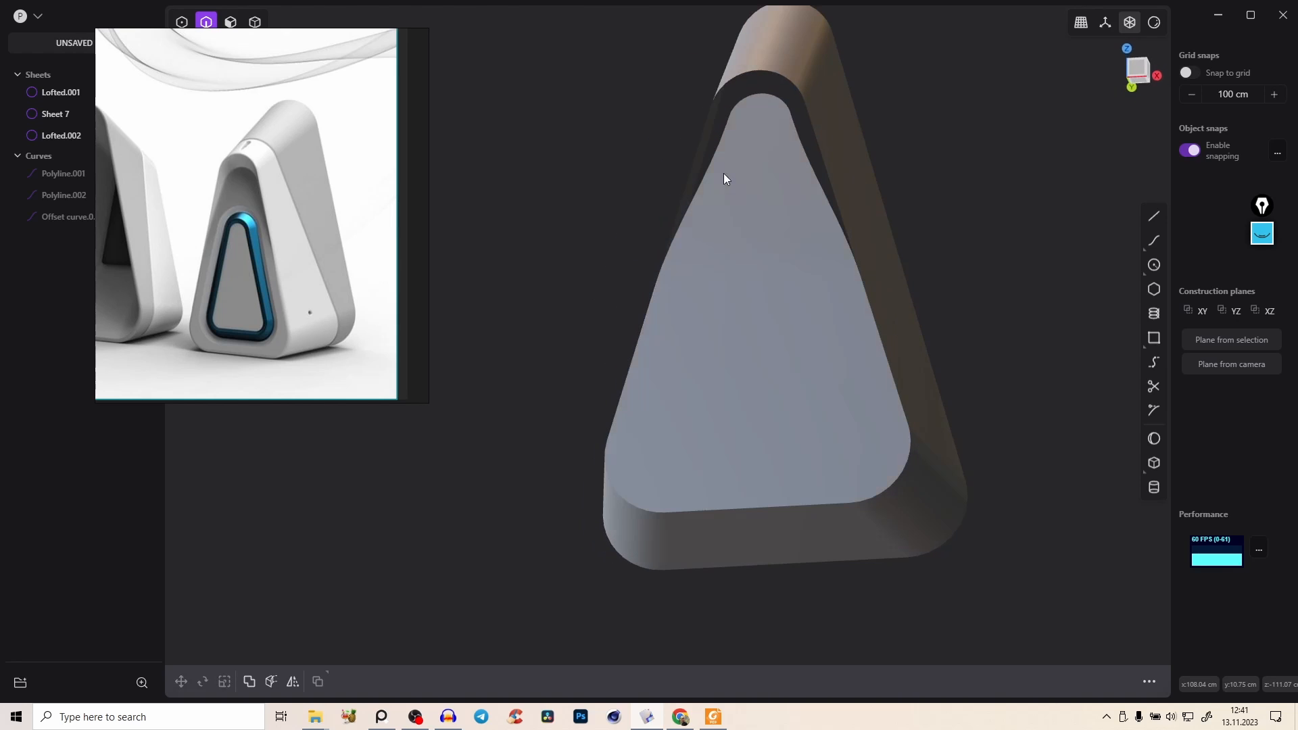
# Step: Join the housing, arched sheet and lofted surface into a single sheet
pyautogui.press('Tab')
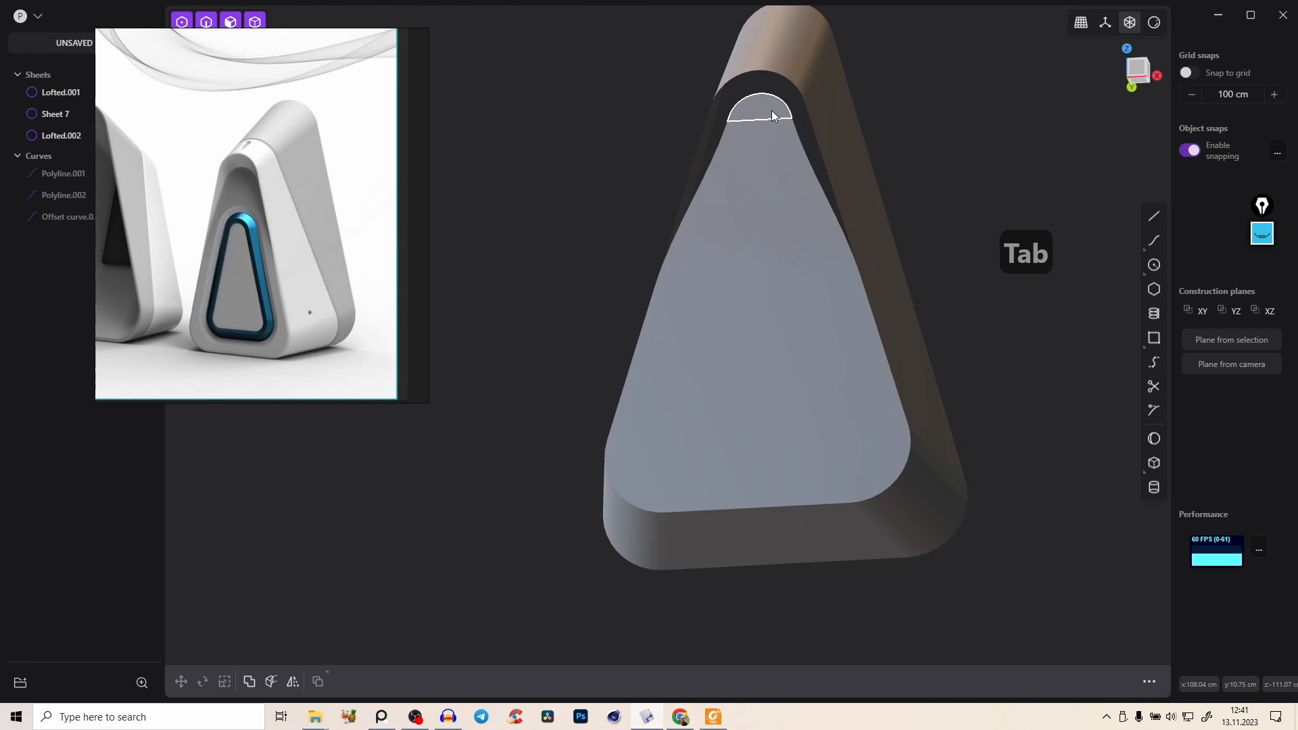
pyautogui.moveTo(1003, 449); pyautogui.dragTo(779, 155)
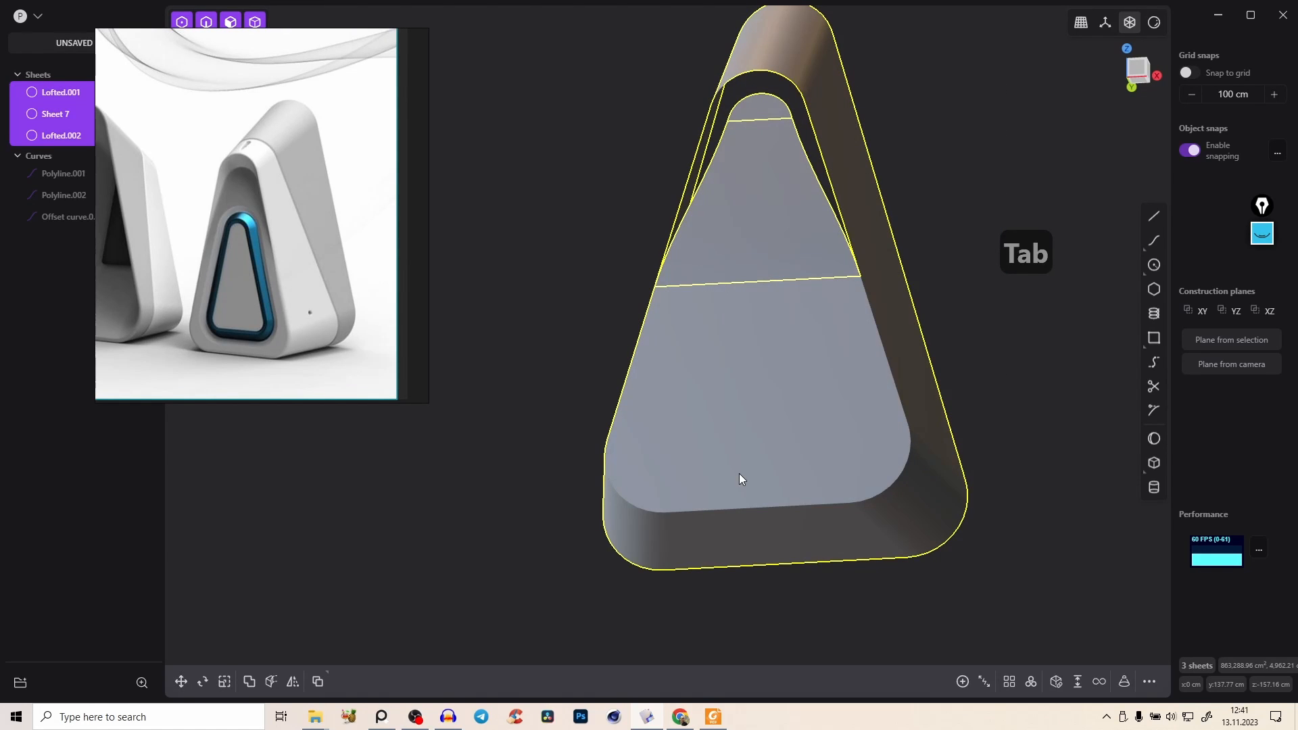
pyautogui.press('j')
pyautogui.moveTo(821, 205); pyautogui.dragTo(581, 177, button='right')
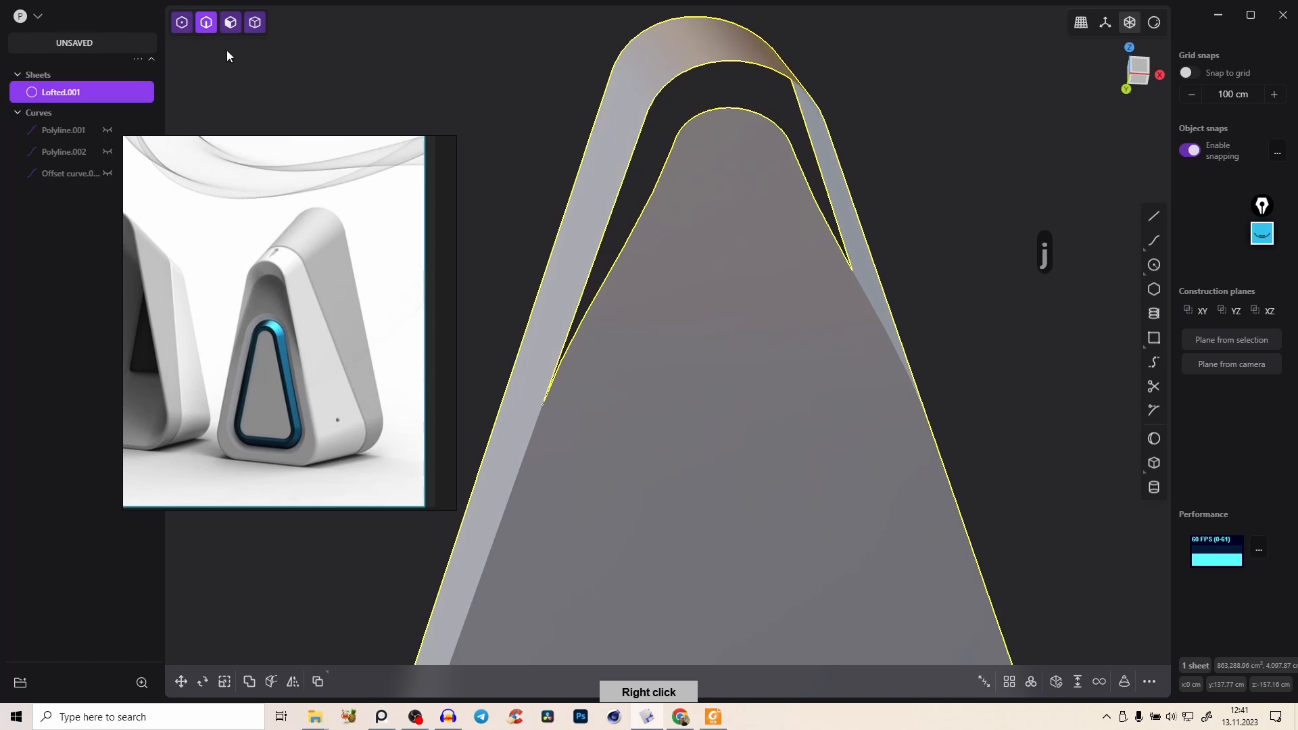
# Step: Patch the gap around the recessed front using its full boundary loop, with Quality faces
pyautogui.press('2')
pyautogui.doubleClick(731, 61)
pyautogui.moveTo(732, 59); pyautogui.dragTo(651, 248, button='right')
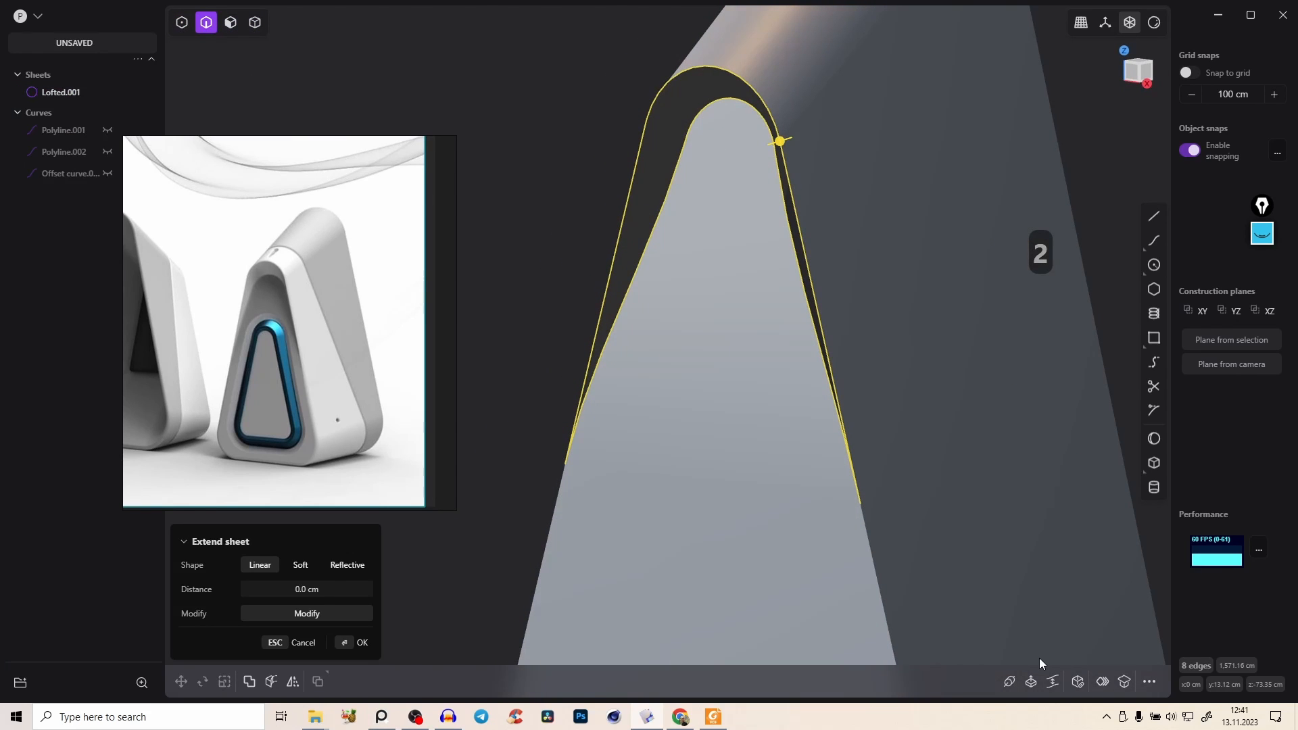
pyautogui.click(1077, 685)
pyautogui.moveTo(798, 397); pyautogui.dragTo(836, 146, button='right')
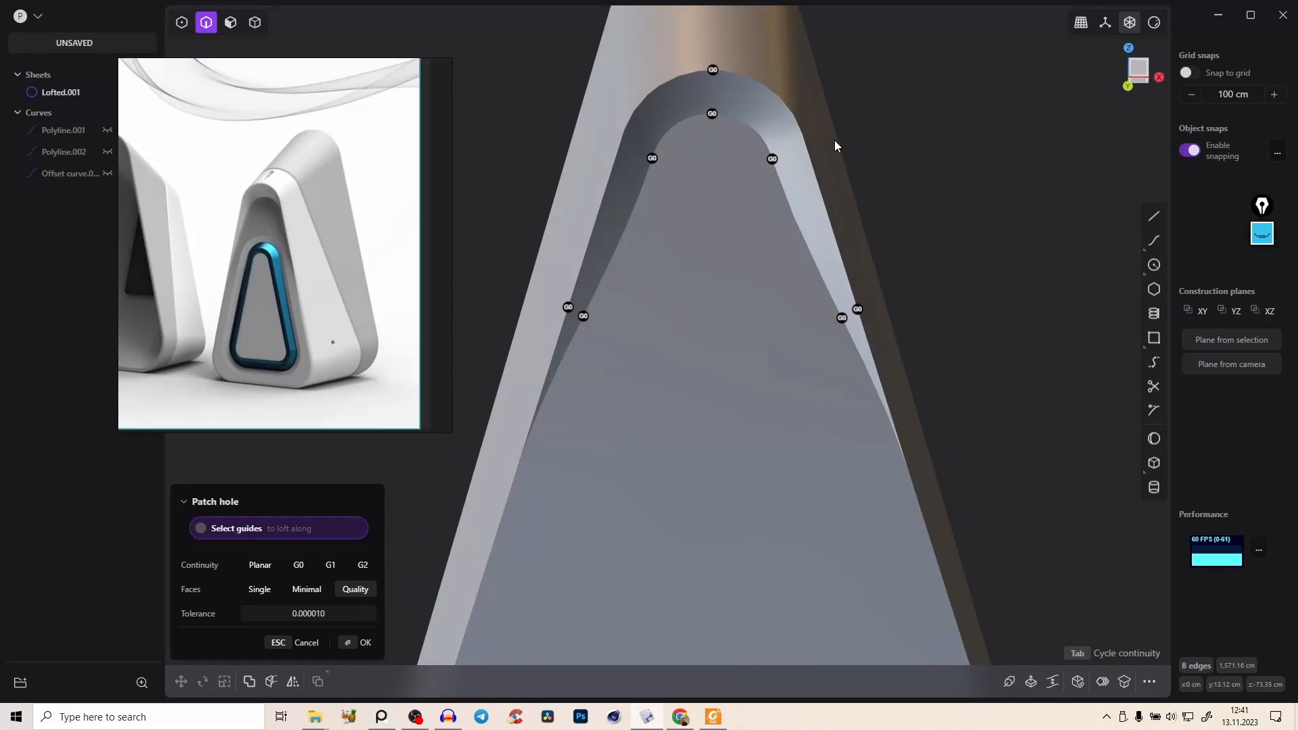
pyautogui.click(366, 642)
# Step: Inspect the patched recess and its transition into the front panel from several angles
pyautogui.scroll(-5, 801, 239)
pyautogui.moveTo(801, 238); pyautogui.dragTo(749, 347, button='right')
pyautogui.click(706, 336)
pyautogui.scroll(1, 697, 307)
pyautogui.moveTo(692, 301); pyautogui.dragTo(620, 395, button='right')
pyautogui.moveTo(619, 395); pyautogui.dragTo(697, 209, button='middle')
pyautogui.moveTo(697, 210); pyautogui.dragTo(669, 309, button='right')
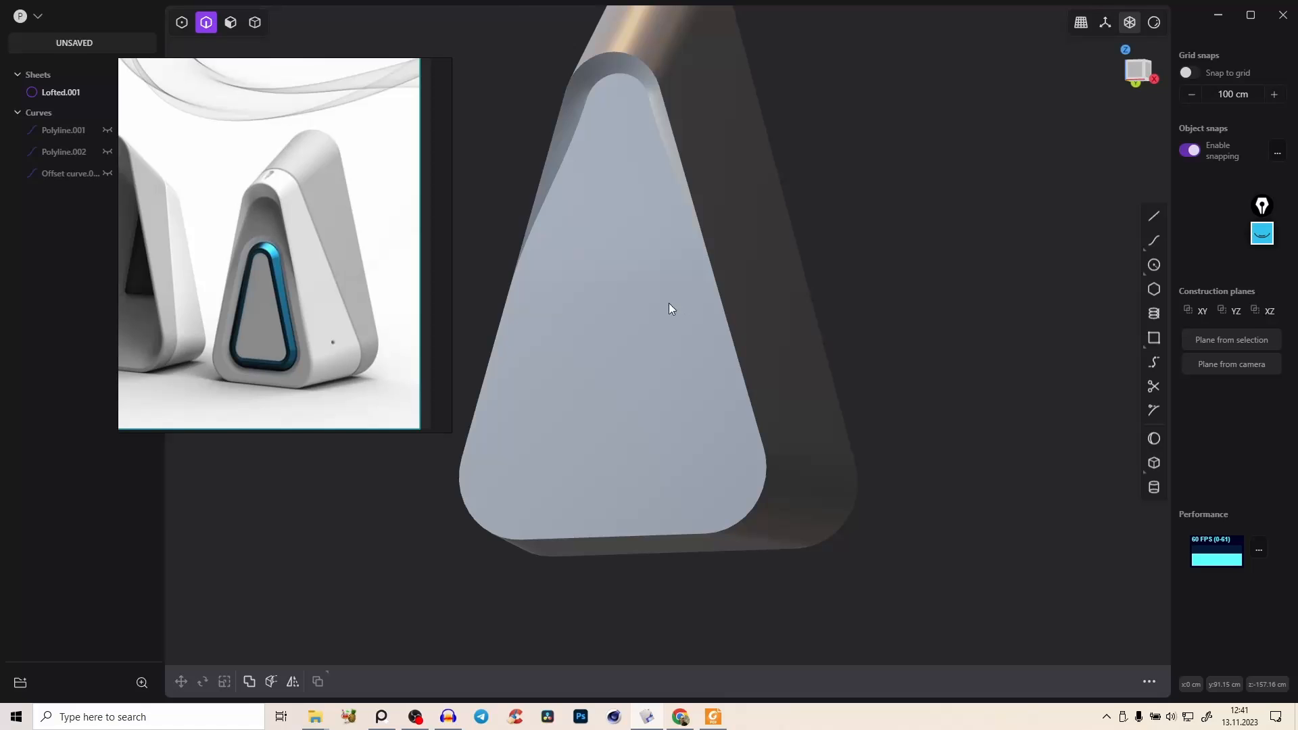
pyautogui.moveTo(611, 135); pyautogui.dragTo(793, 368, button='middle')
pyautogui.moveTo(792, 368); pyautogui.dragTo(820, 587, button='right')
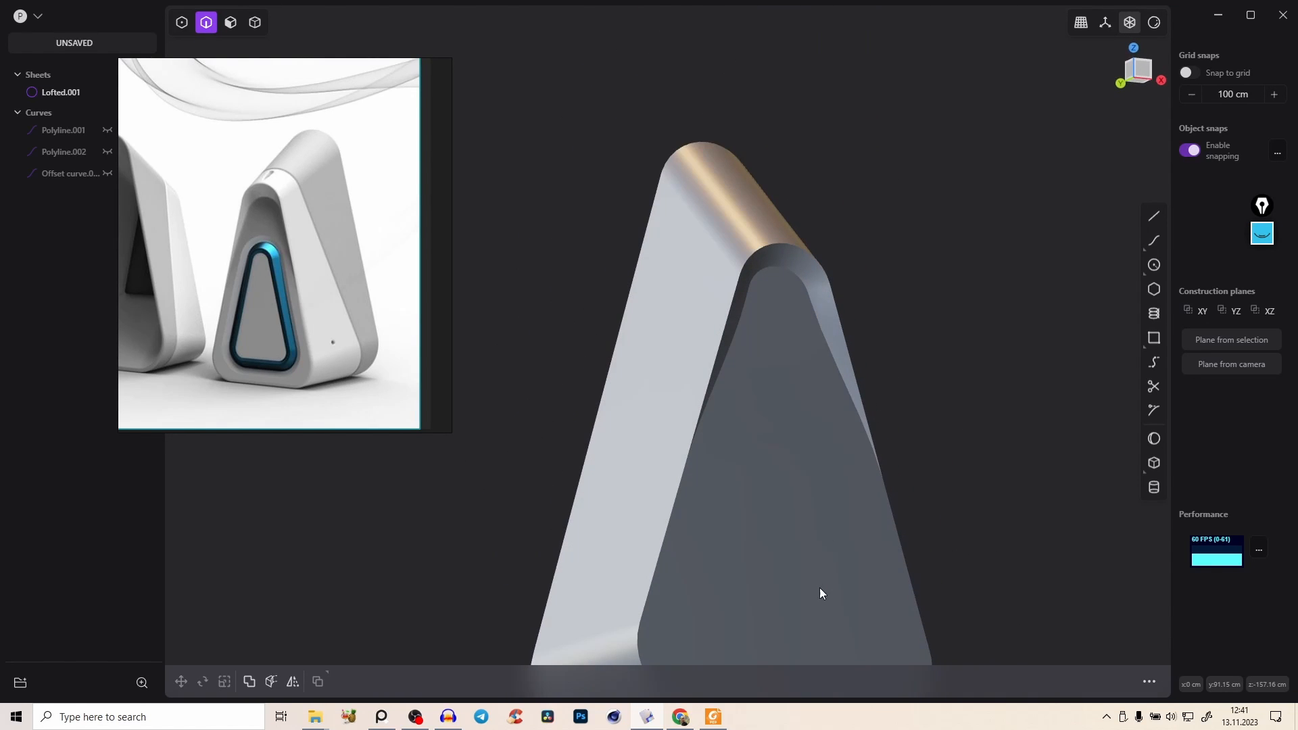
pyautogui.moveTo(790, 415); pyautogui.dragTo(710, 466, button='right')
pyautogui.moveTo(711, 467); pyautogui.dragTo(713, 432, button='middle')
pyautogui.moveTo(713, 432); pyautogui.dragTo(733, 232, button='right')
# Step: Try to fillet the inner left edge of the recess with edge display on
pyautogui.scroll(5, 733, 232)
pyautogui.press('e')
pyautogui.scroll(2, 721, 233)
pyautogui.click(717, 252)
pyautogui.press('f')
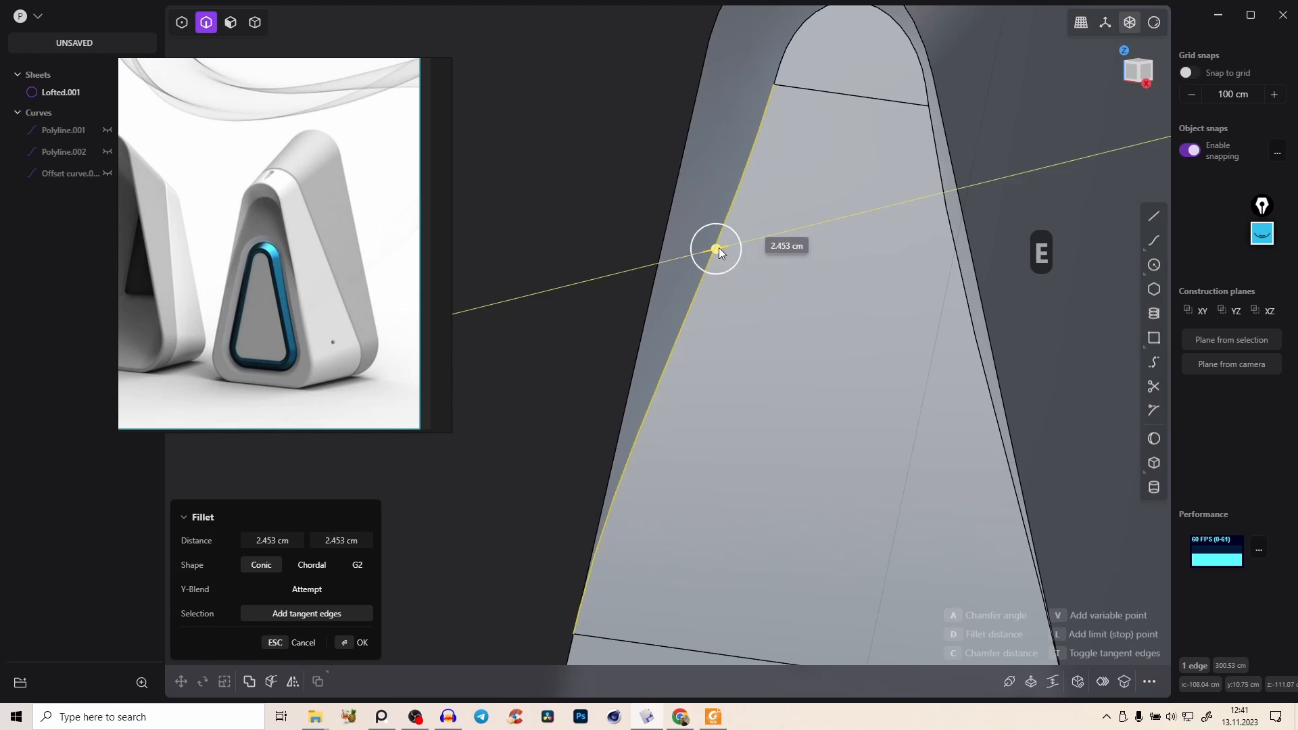
pyautogui.moveTo(719, 251); pyautogui.dragTo(749, 269)
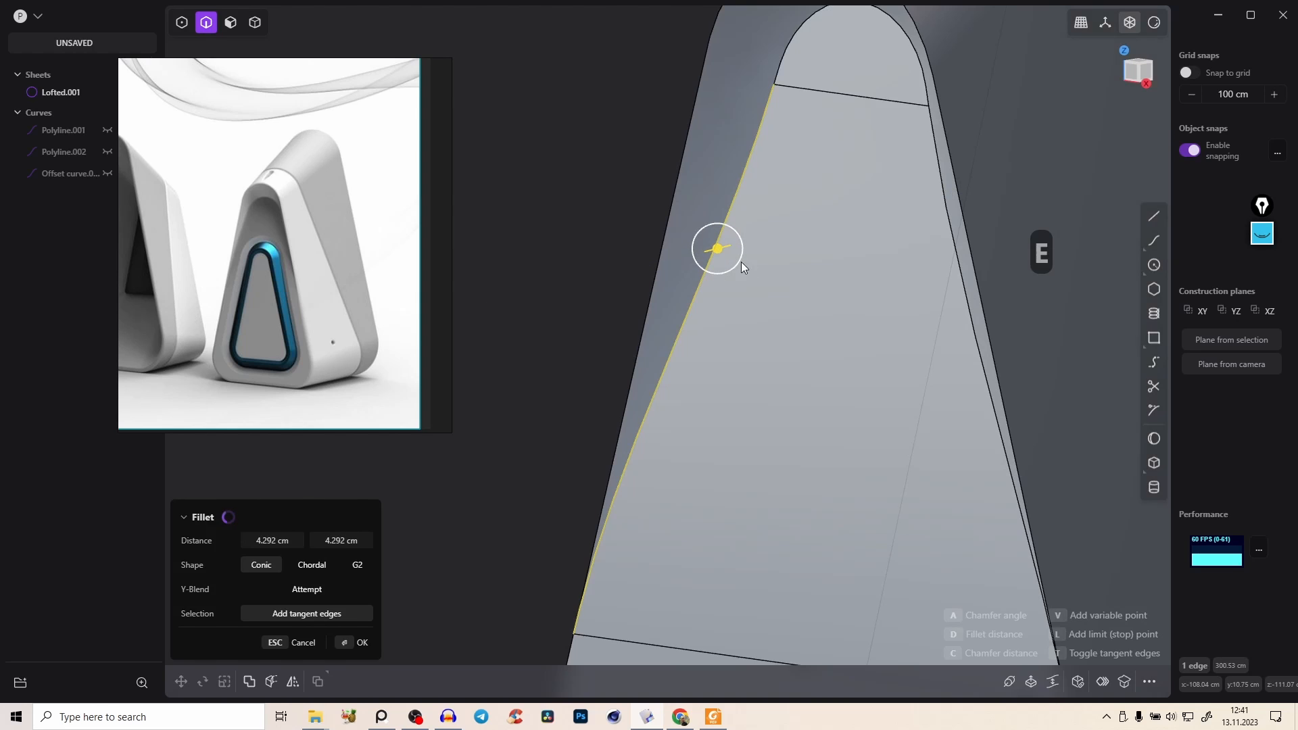
pyautogui.press('Escape')
# Step: Fillet the outer rim edge of the recess by about 2.1 cm
pyautogui.click(666, 230)
pyautogui.moveTo(666, 232); pyautogui.dragTo(671, 230)
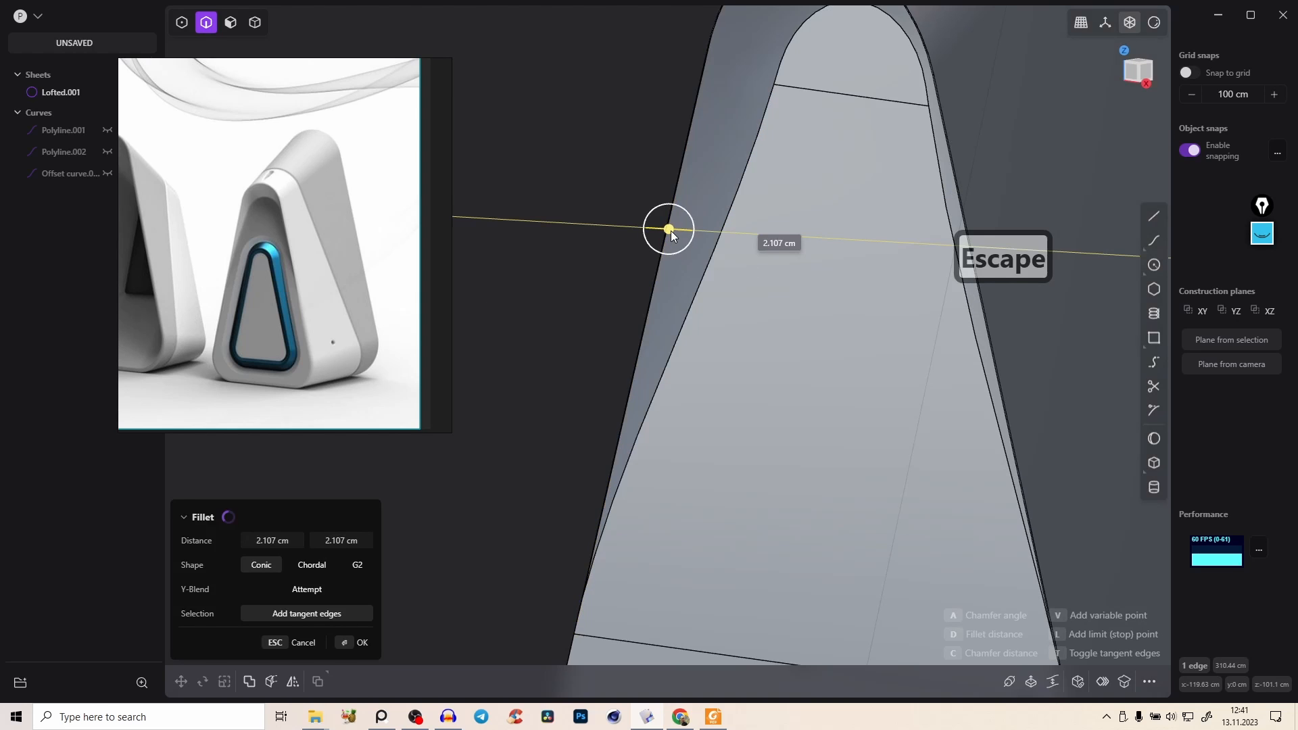
pyautogui.scroll(-3, 705, 257)
pyautogui.moveTo(705, 257)
pyautogui.mouseDown(button='right')
pyautogui.moveTo(762, 217)
pyautogui.moveTo(768, 235)
pyautogui.moveTo(655, 408)
pyautogui.moveTo(671, 290)
pyautogui.moveTo(721, 237)
pyautogui.mouseUp(button='right')
pyautogui.scroll(3, 656, 408)
pyautogui.press('Return')
# Step: Fillet the inner edge of the front recess by about 9.6 cm
pyautogui.click(721, 237)
pyautogui.press('f')
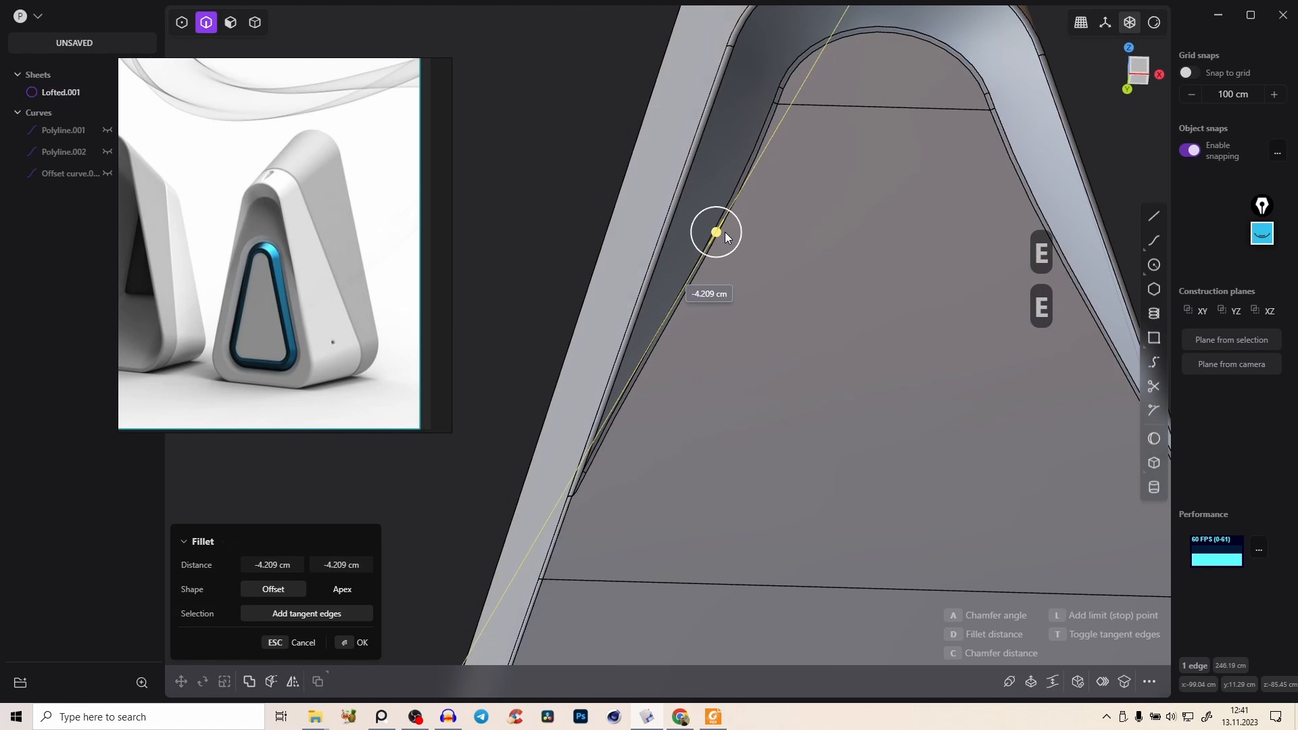
pyautogui.moveTo(725, 232); pyautogui.dragTo(724, 251)
pyautogui.press('e')
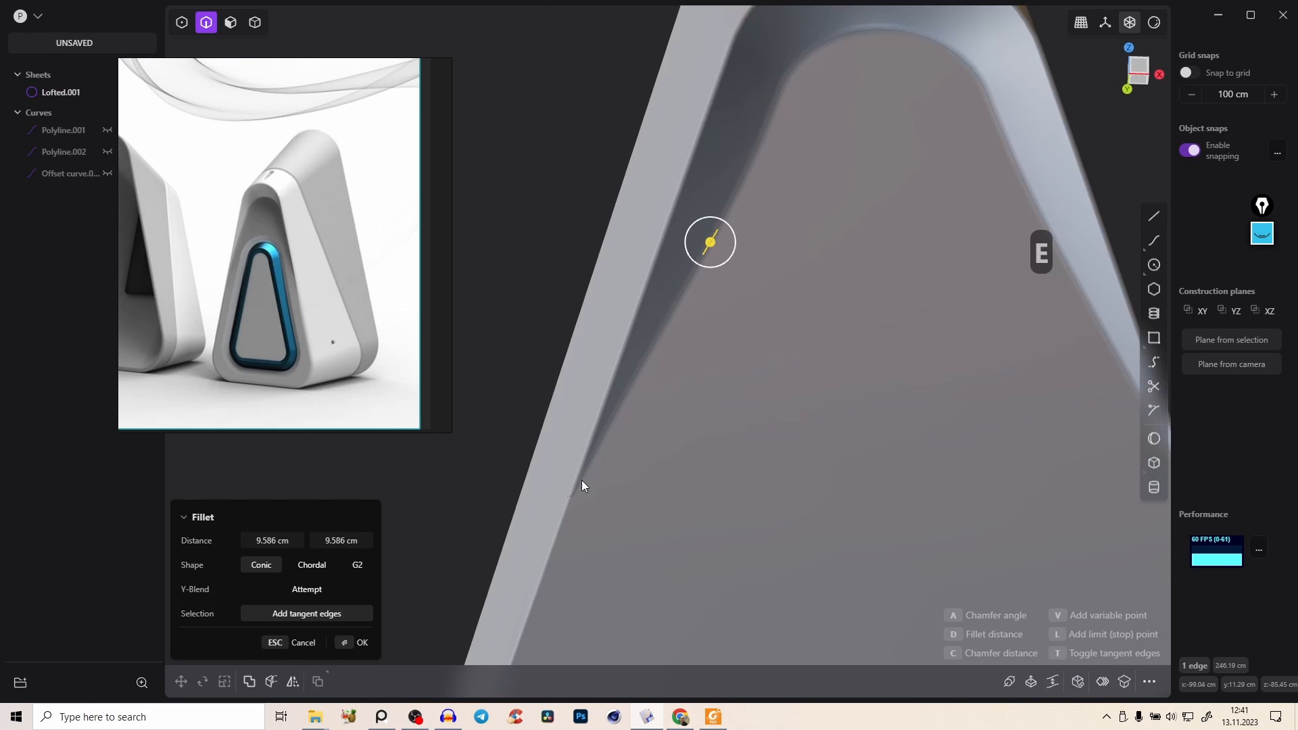
pyautogui.press('e')
pyautogui.rightClick(787, 313)
# Step: Inspect the filleted recess and the open back from several angles, comparing them with the reference image's front and hollow rear
pyautogui.scroll(-6, 818, 323)
pyautogui.moveTo(820, 328); pyautogui.dragTo(870, 232, button='middle')
pyautogui.press('e')
pyautogui.rightClick(869, 233)
pyautogui.scroll(3, 661, 368)
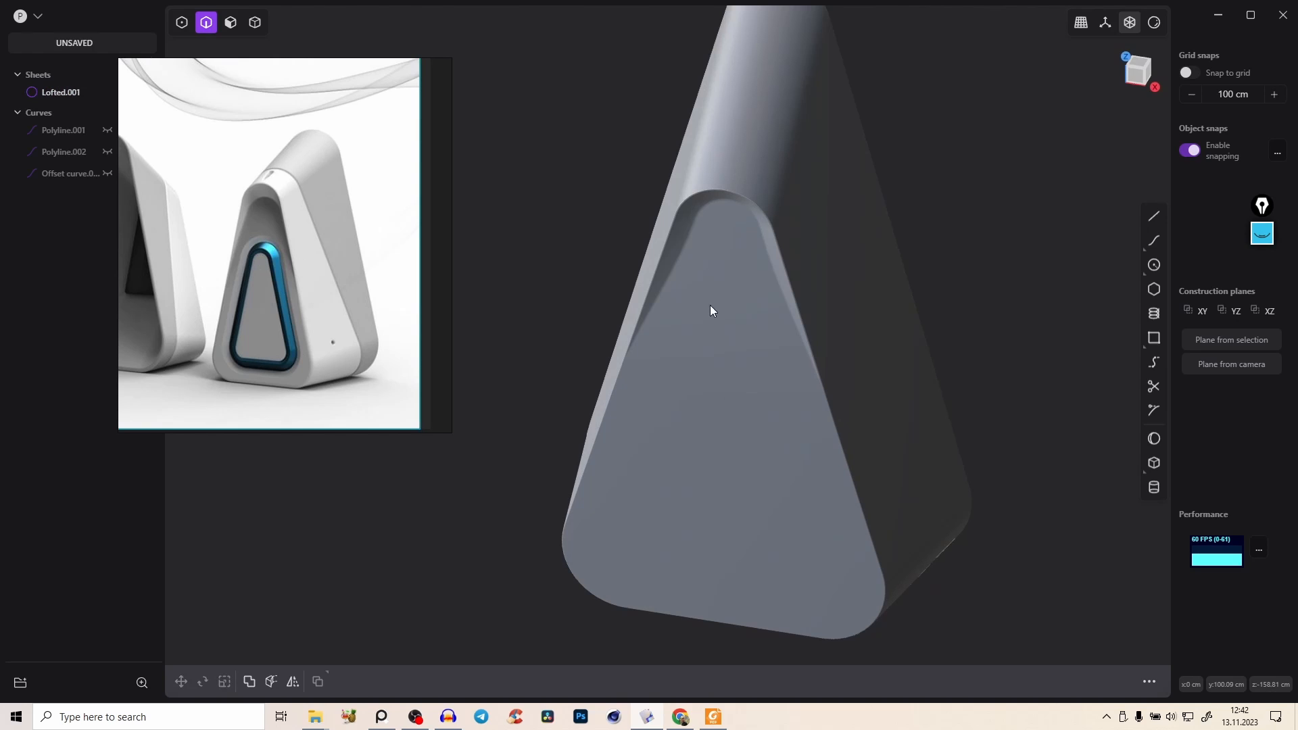
pyautogui.moveTo(720, 344); pyautogui.dragTo(712, 416, button='right')
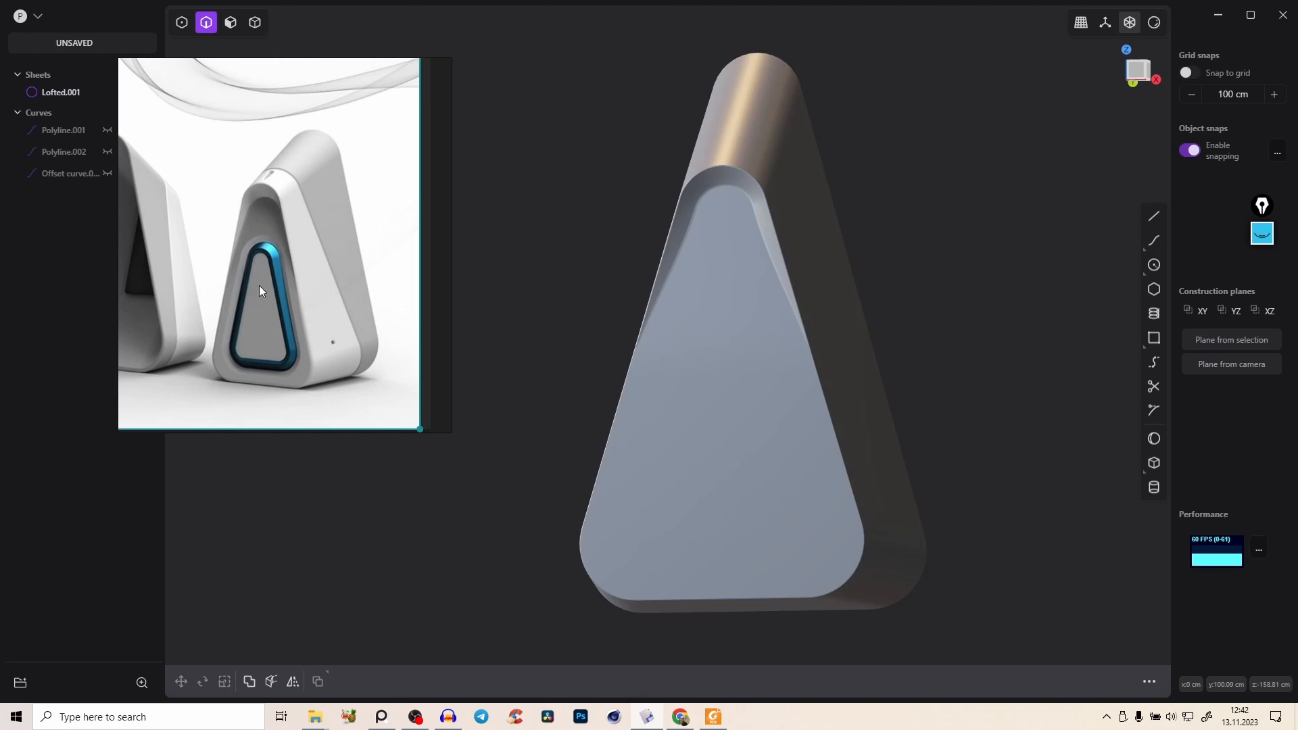
pyautogui.moveTo(811, 321); pyautogui.dragTo(730, 259, button='middle')
pyautogui.moveTo(219, 336); pyautogui.dragTo(387, 341, button='middle')
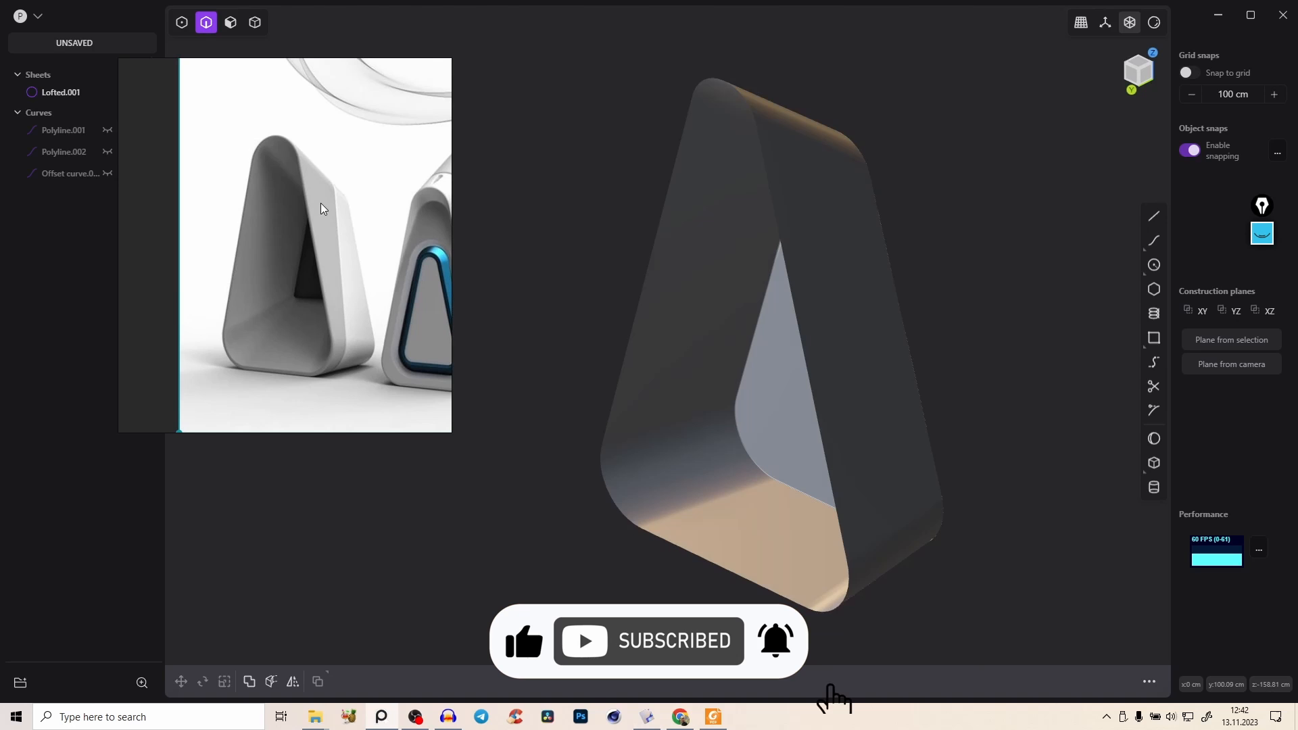
pyautogui.moveTo(800, 253); pyautogui.dragTo(774, 228, button='middle')
pyautogui.press('e')
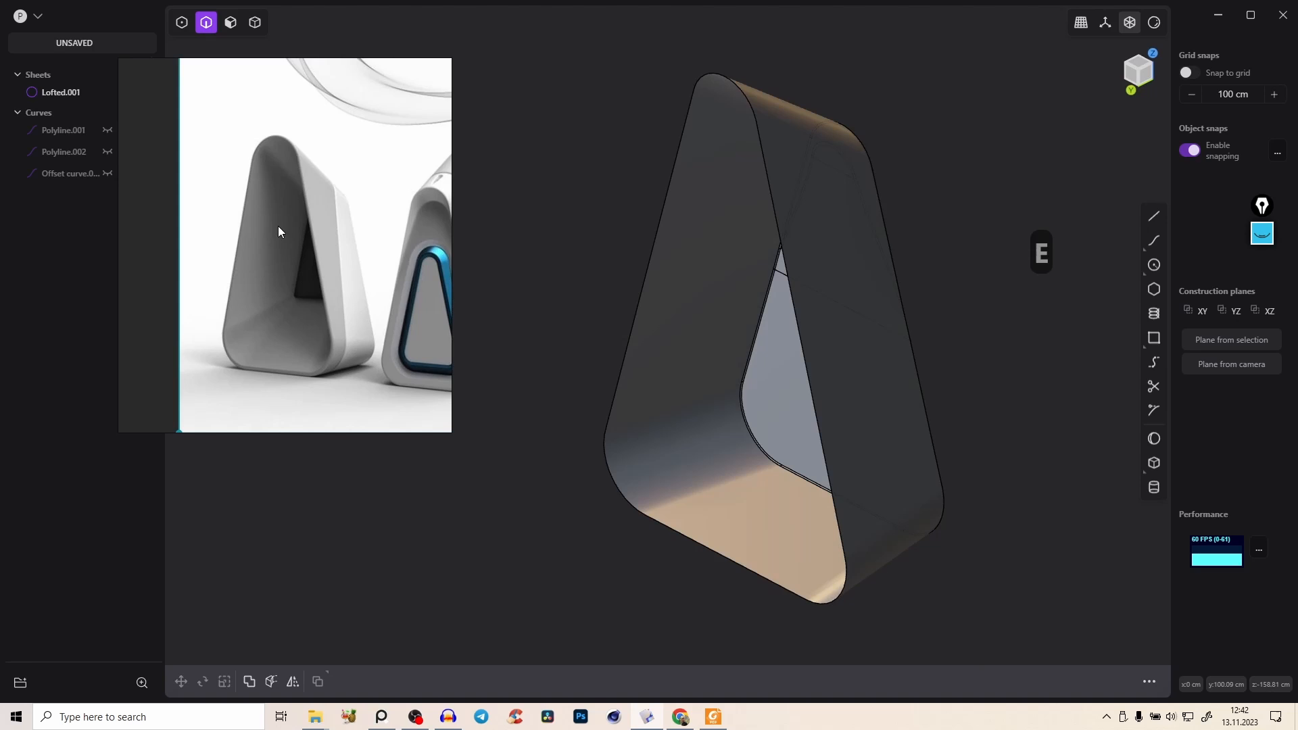
pyautogui.scroll(5, 280, 389)
pyautogui.moveTo(270, 370); pyautogui.dragTo(339, 380, button='middle')
pyautogui.moveTo(238, 375); pyautogui.dragTo(285, 383, button='middle')
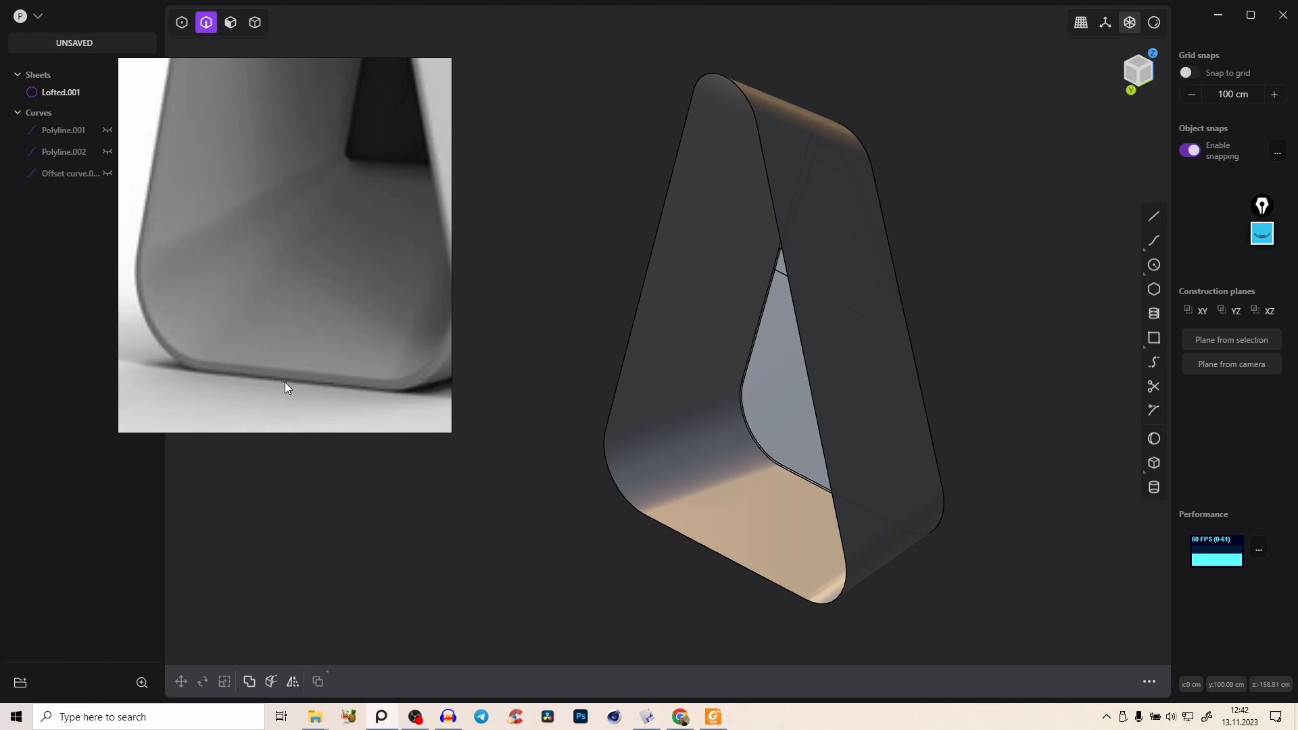
pyautogui.scroll(-2, 263, 331)
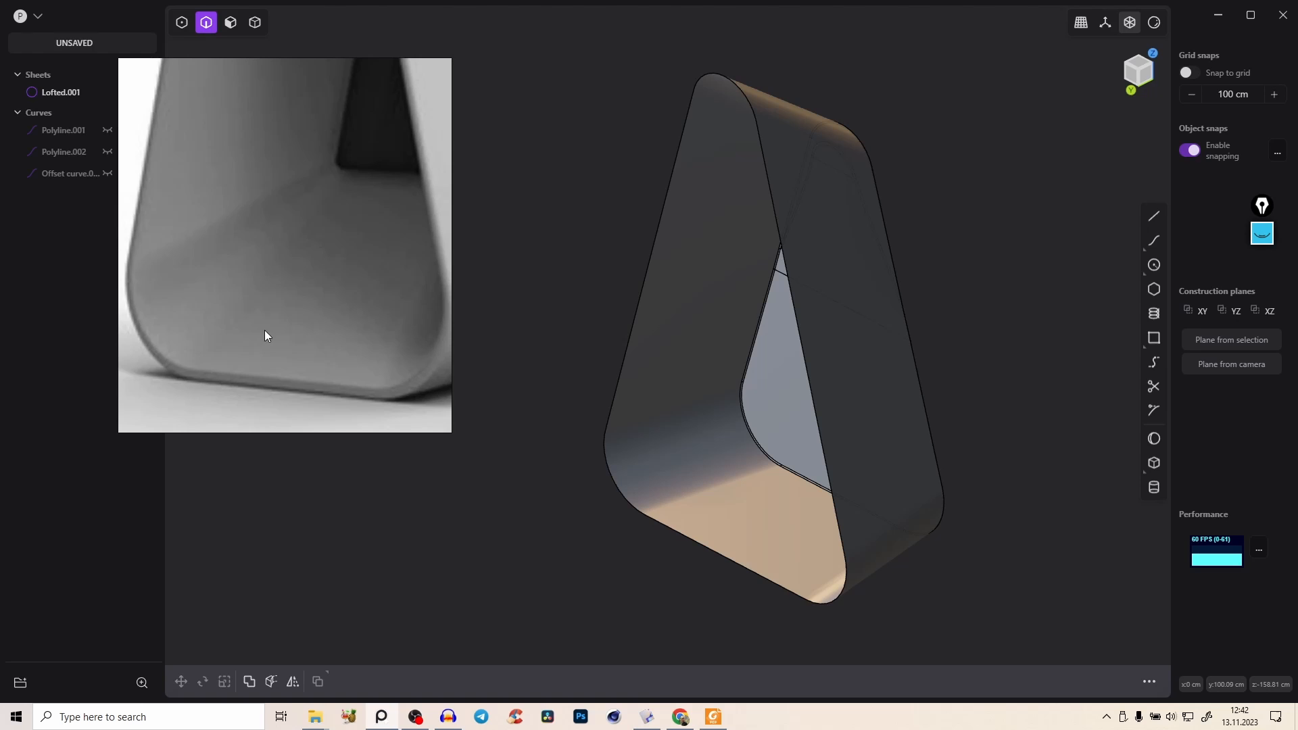
# Step: Patch the open back of the housing from its outer edge, using Quality faces
pyautogui.press('2')
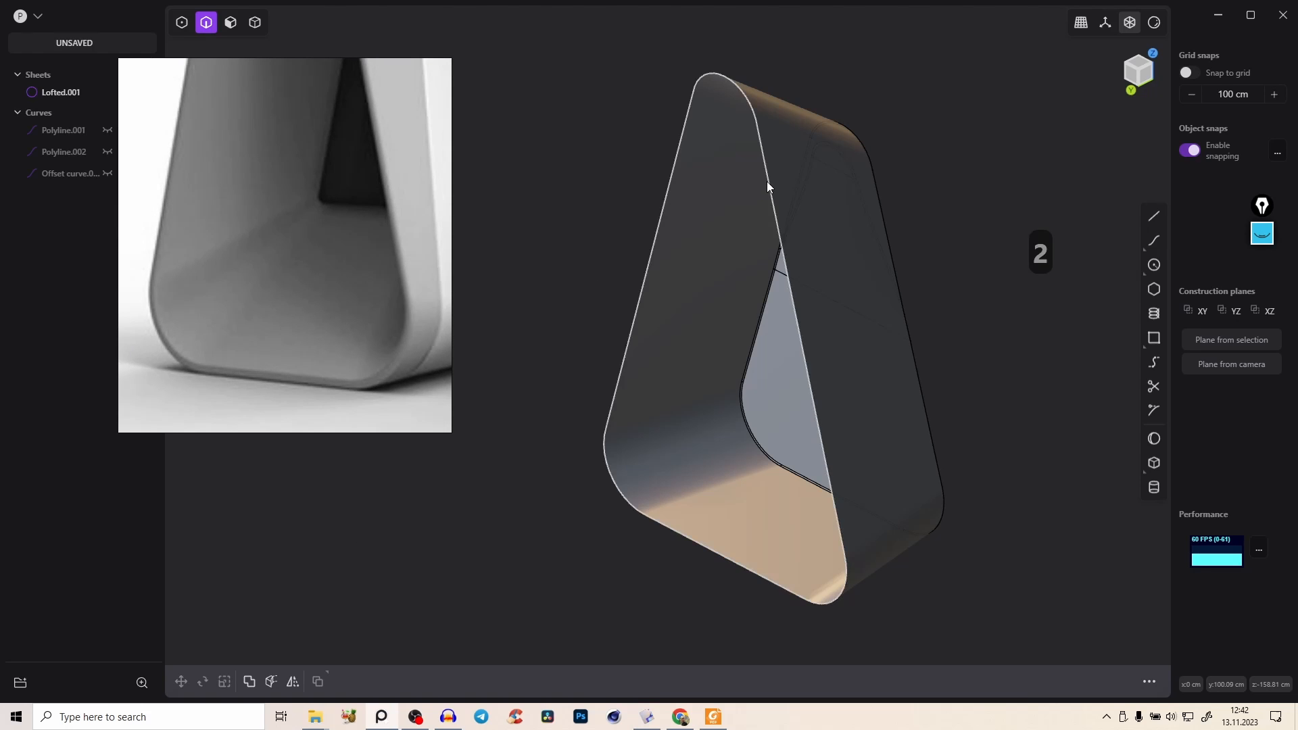
pyautogui.moveTo(771, 185); pyautogui.dragTo(774, 186, button='middle')
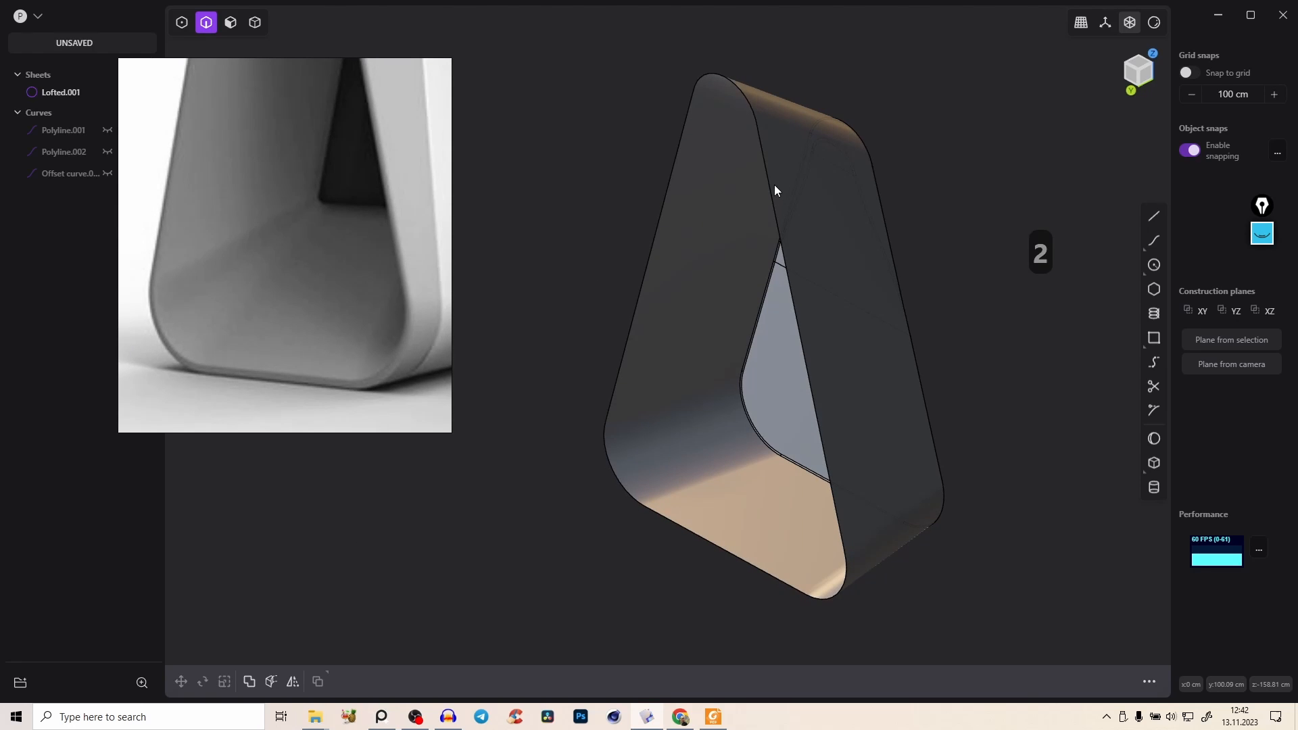
pyautogui.click(773, 186)
pyautogui.click(1078, 683)
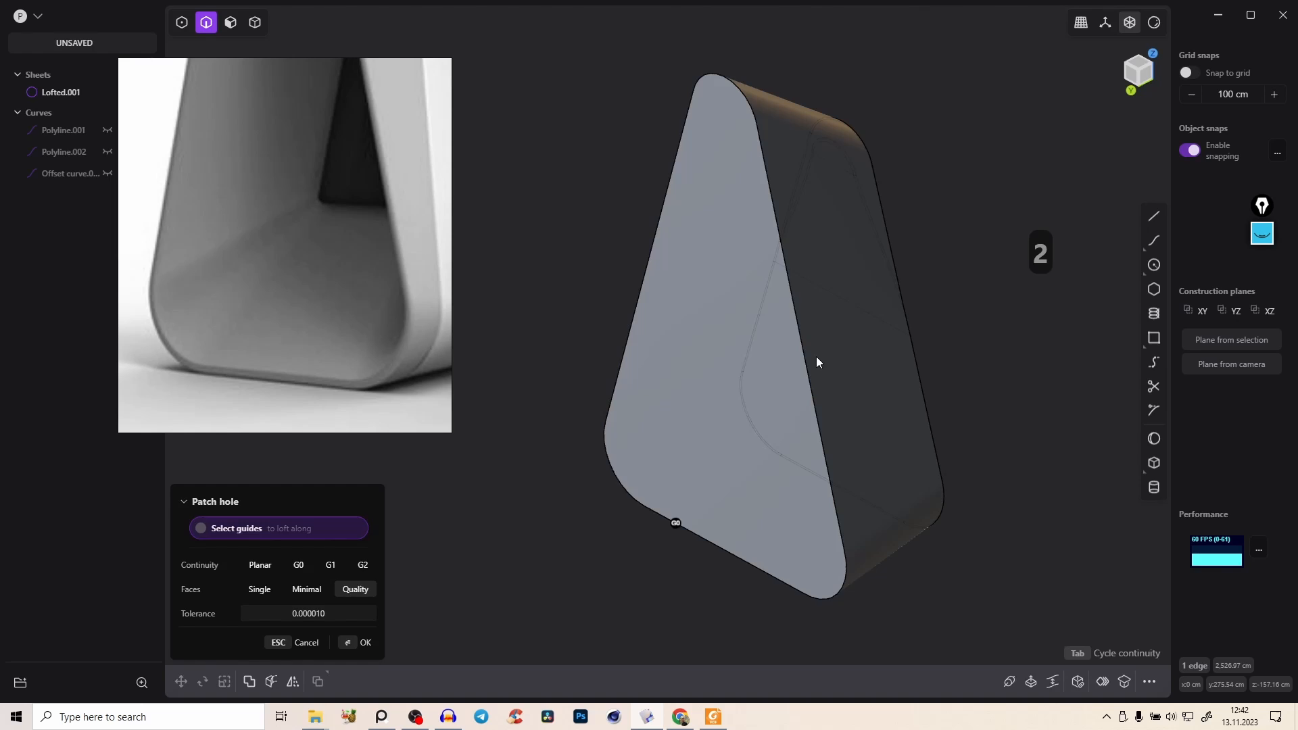
pyautogui.press('Return')
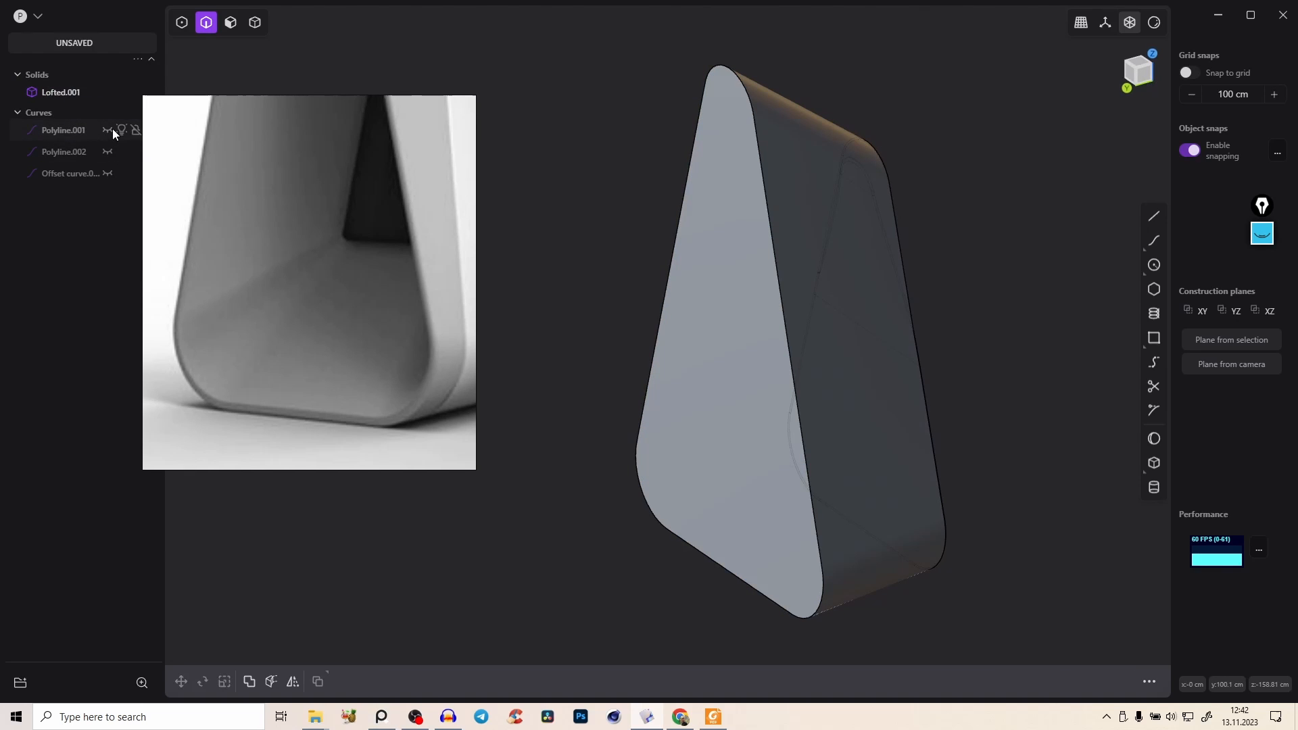
# Step: Unhide Polyline.001 and offset it inward by 13.9 cm with Round gap fill, working from the back view
pyautogui.click(111, 131)
pyautogui.press('2')
pyautogui.click(766, 177)
pyautogui.moveTo(767, 177); pyautogui.dragTo(858, 225, button='middle')
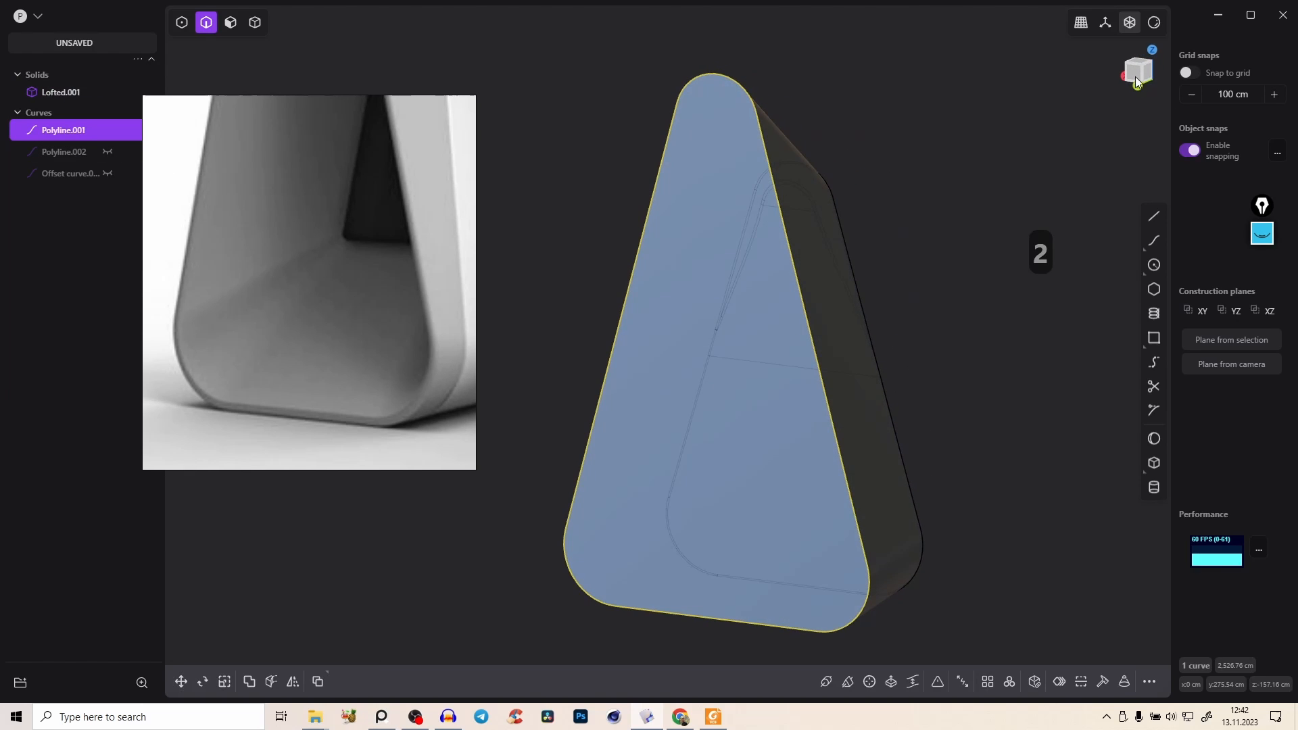
pyautogui.click(1137, 79)
pyautogui.moveTo(737, 230); pyautogui.dragTo(790, 156, button='middle')
pyautogui.scroll(3, 789, 156)
pyautogui.moveTo(806, 228); pyautogui.dragTo(774, 294, button='middle')
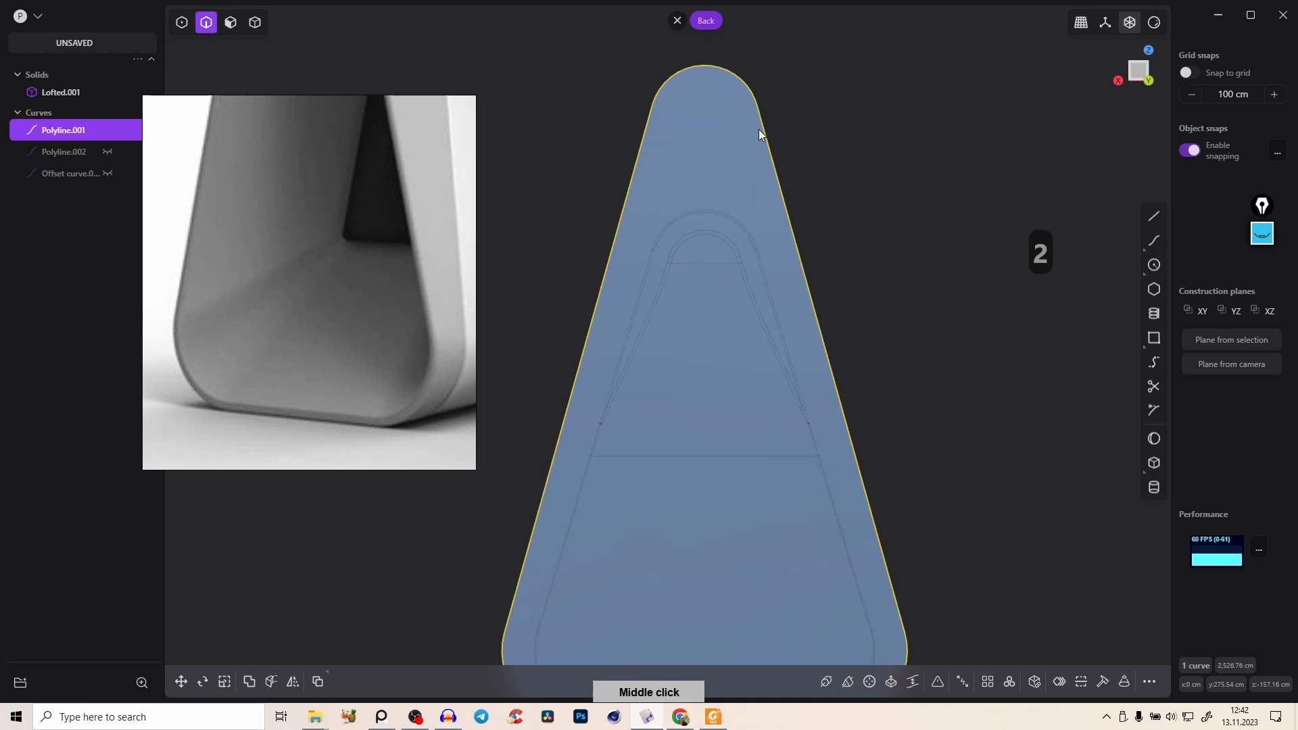
pyautogui.press('o')
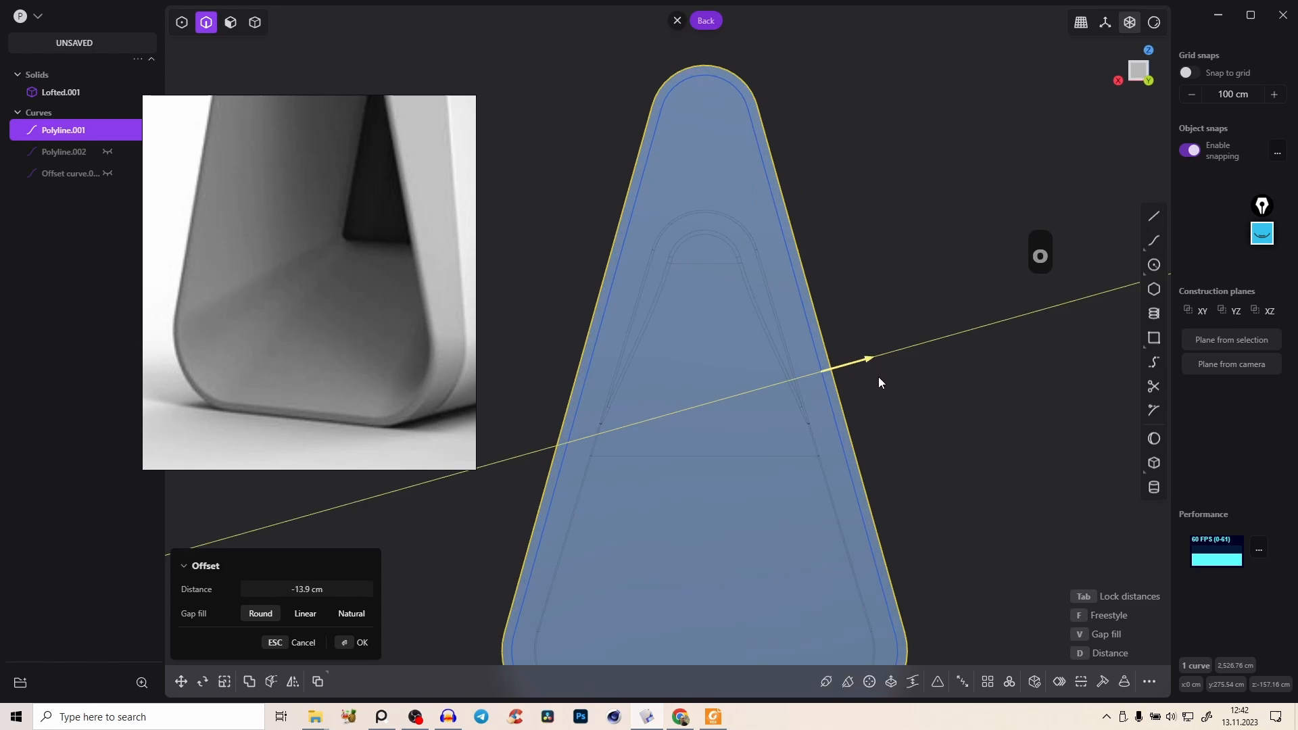
pyautogui.click(366, 642)
pyautogui.moveTo(782, 218); pyautogui.dragTo(747, 219, button='right')
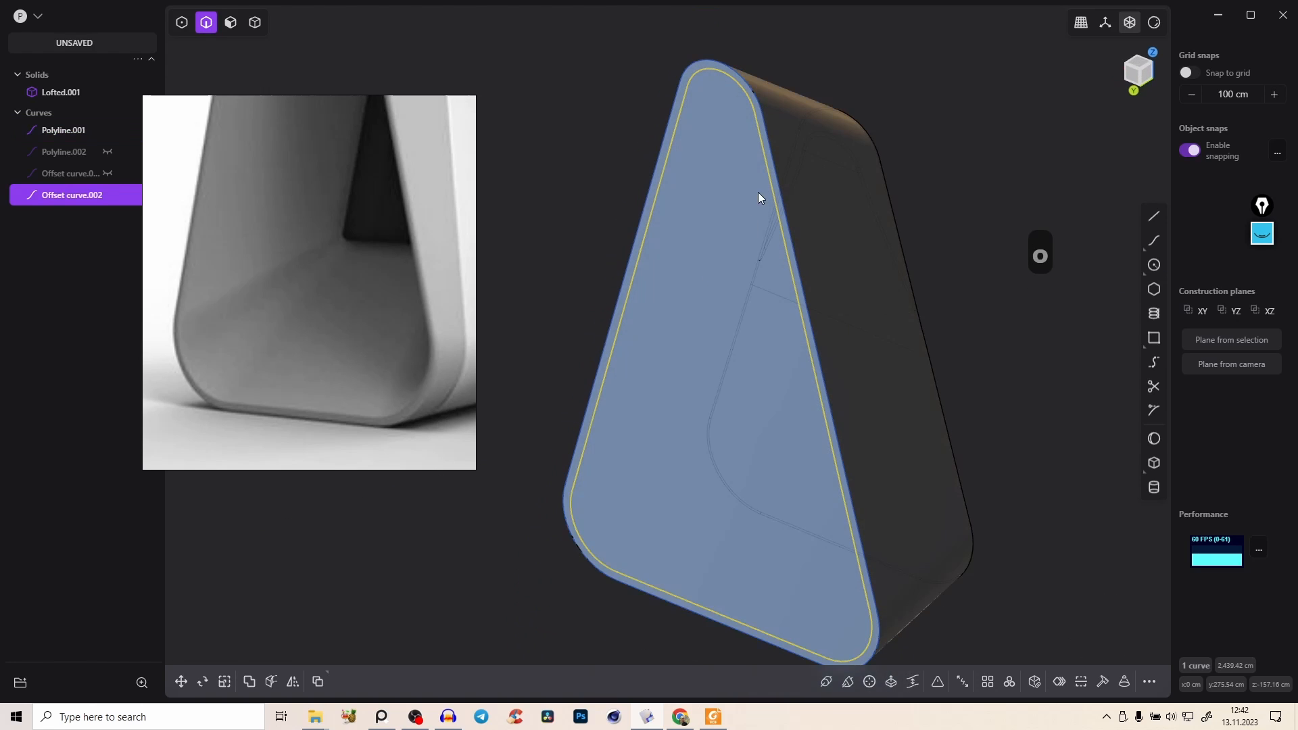
# Step: Hide the original outline curve and move the offset curve about 196 cm straight out from the back face
pyautogui.click(699, 72)
pyautogui.click(722, 64)
pyautogui.press('h')
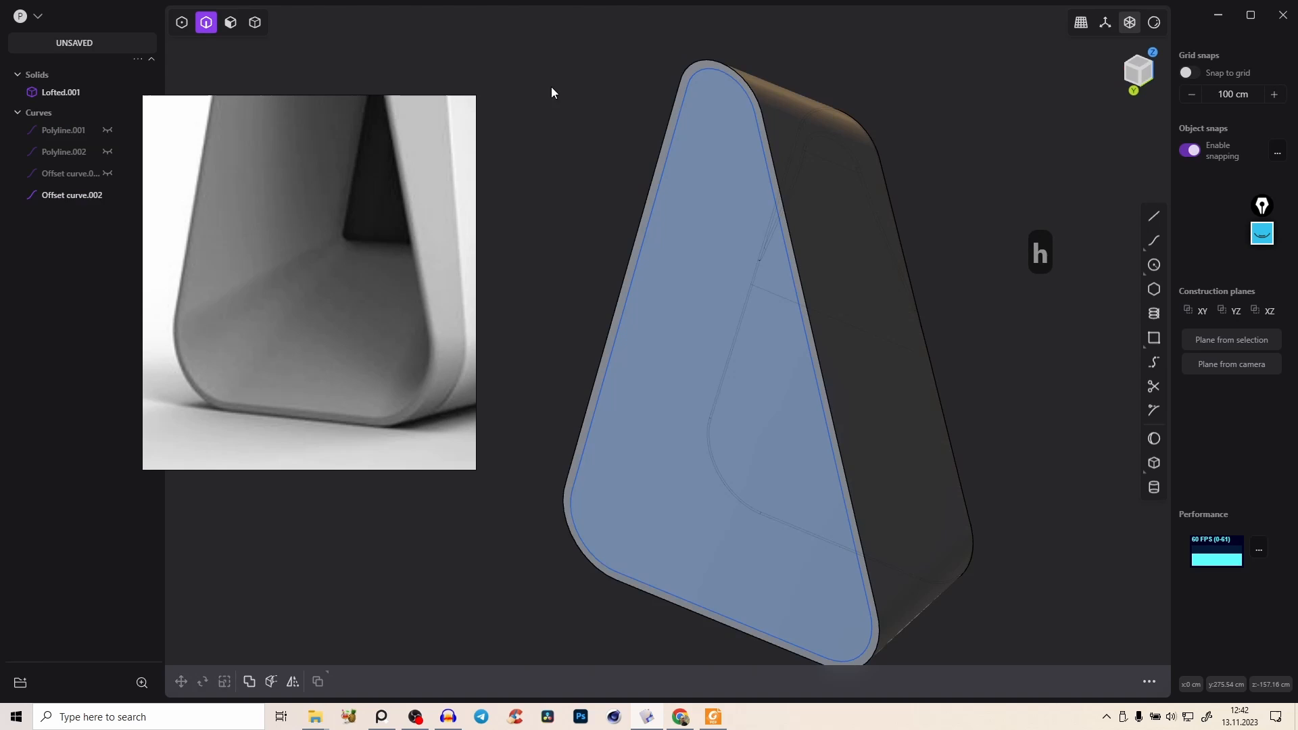
pyautogui.click(685, 107)
pyautogui.press('g')
pyautogui.moveTo(693, 363); pyautogui.dragTo(608, 418)
pyautogui.rightClick(690, 347)
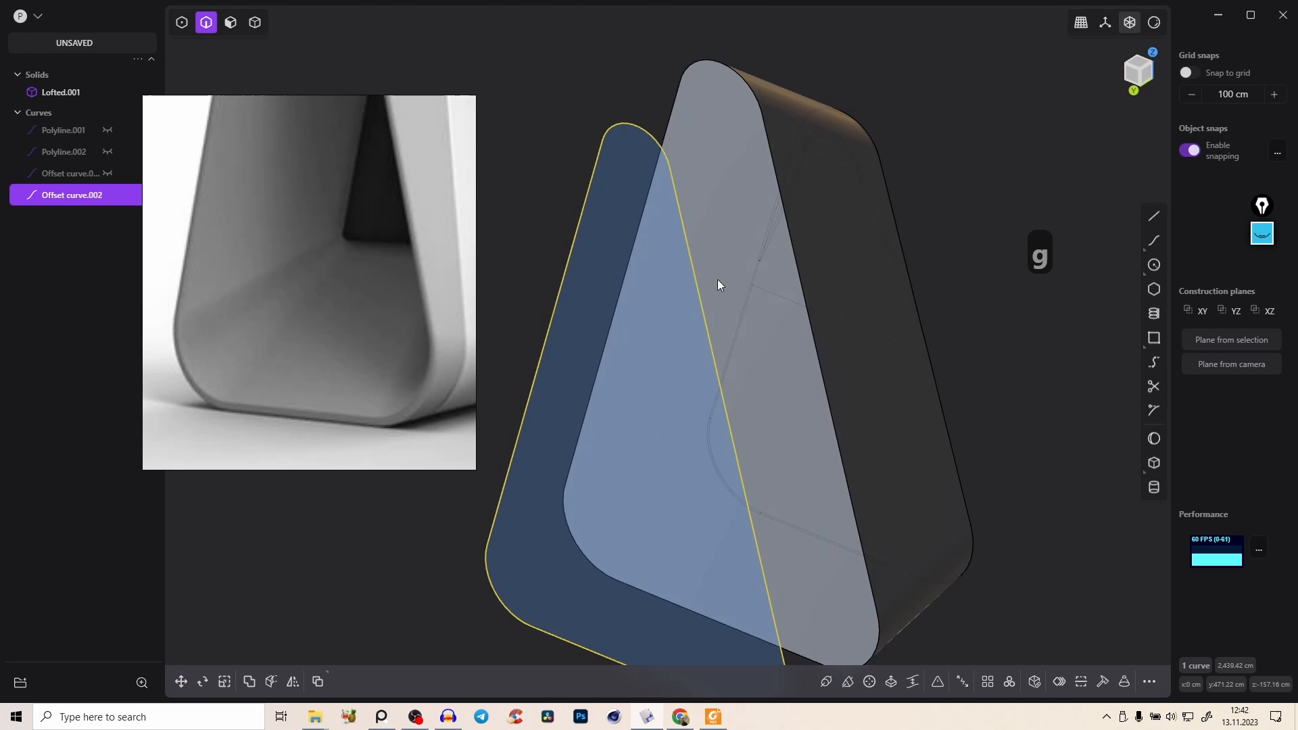
# Step: Project the offset curve onto the back of the body along vector 0, -1, 0, with Hide occlusion enabled
pyautogui.hotkey('shift', '1')
pyautogui.click(708, 143)
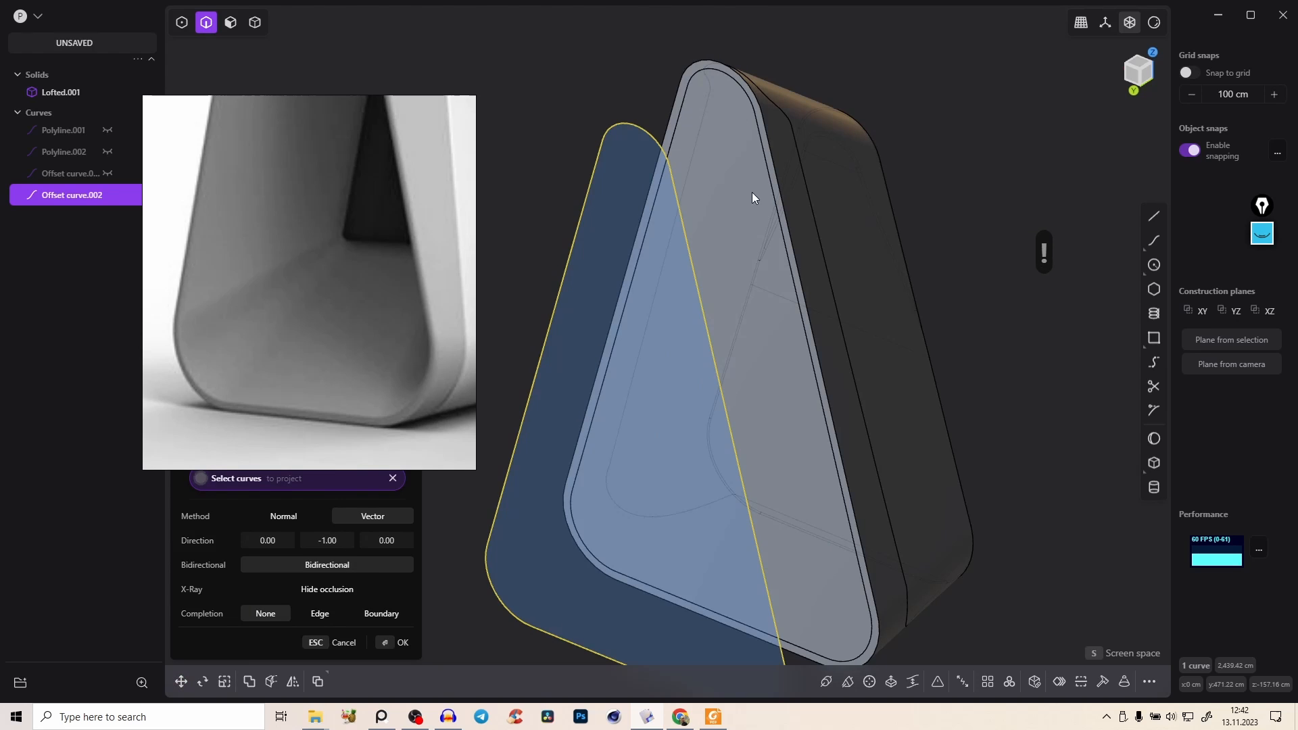
pyautogui.moveTo(757, 197); pyautogui.dragTo(771, 171, button='middle')
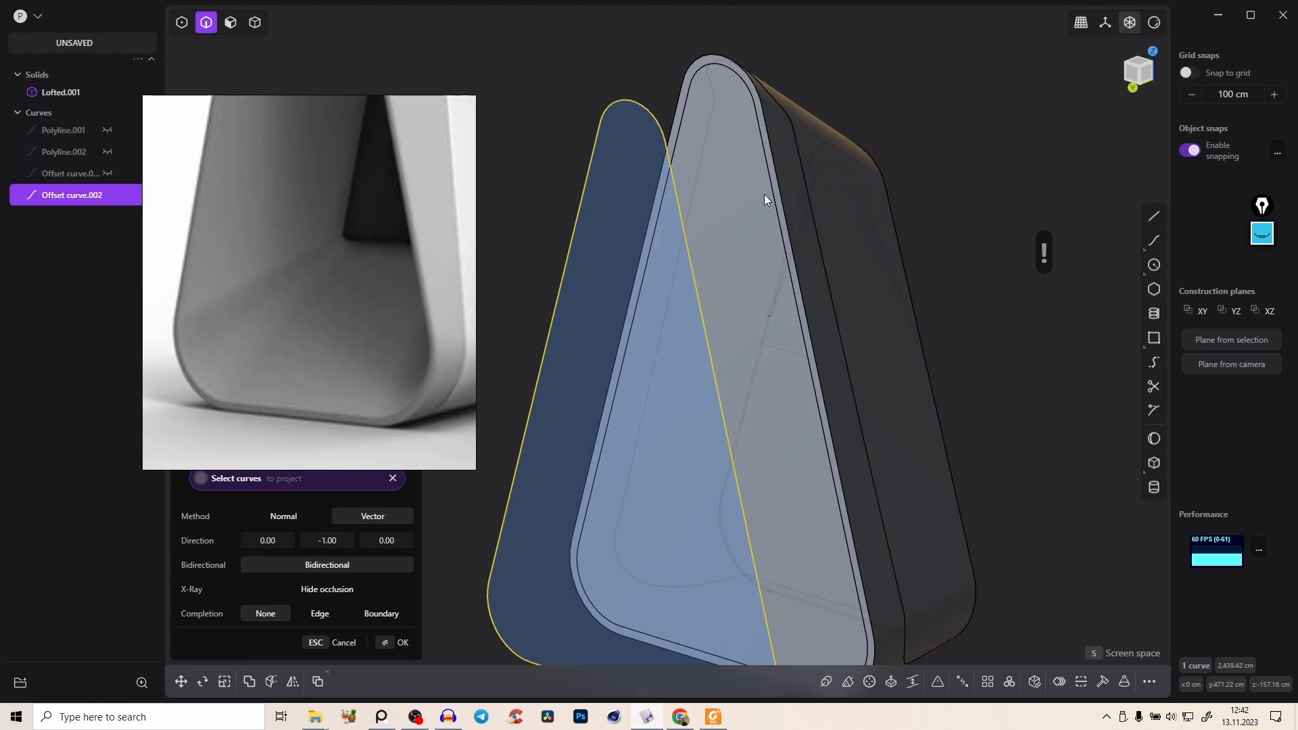
pyautogui.moveTo(792, 141); pyautogui.dragTo(764, 149, button='middle')
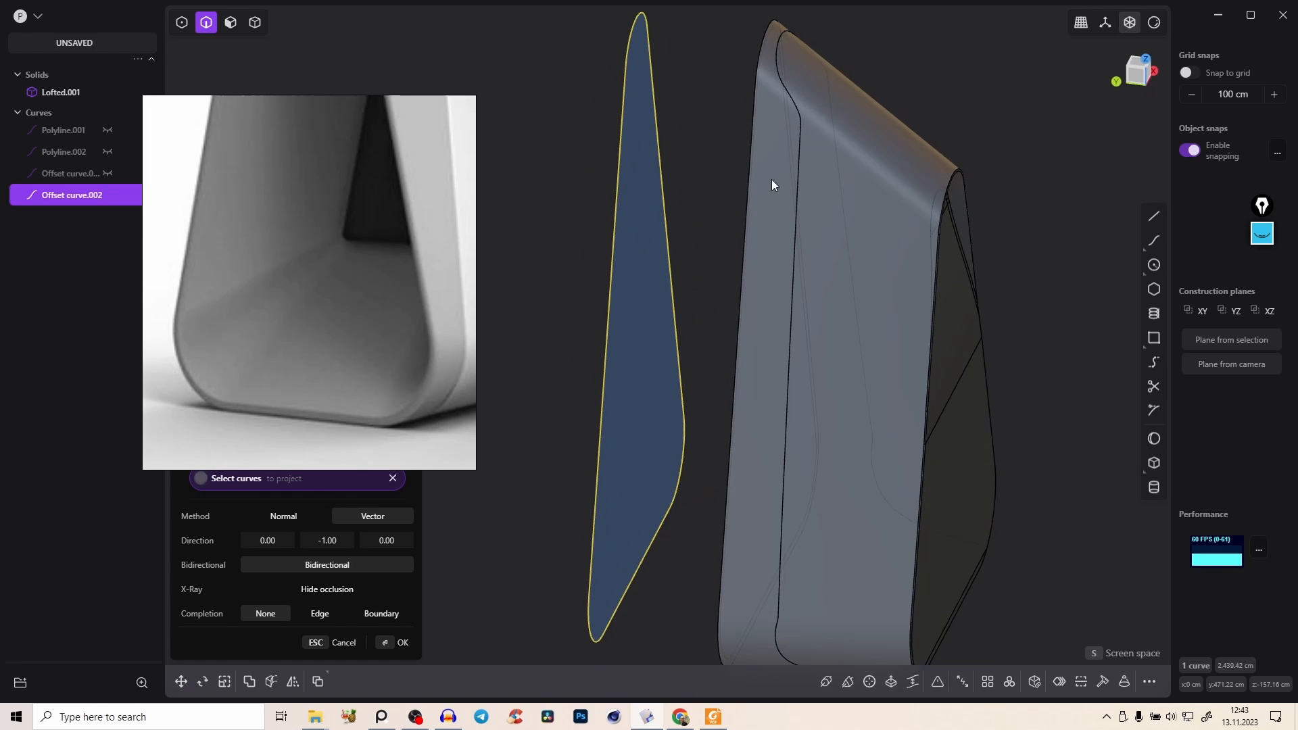
pyautogui.click(331, 590)
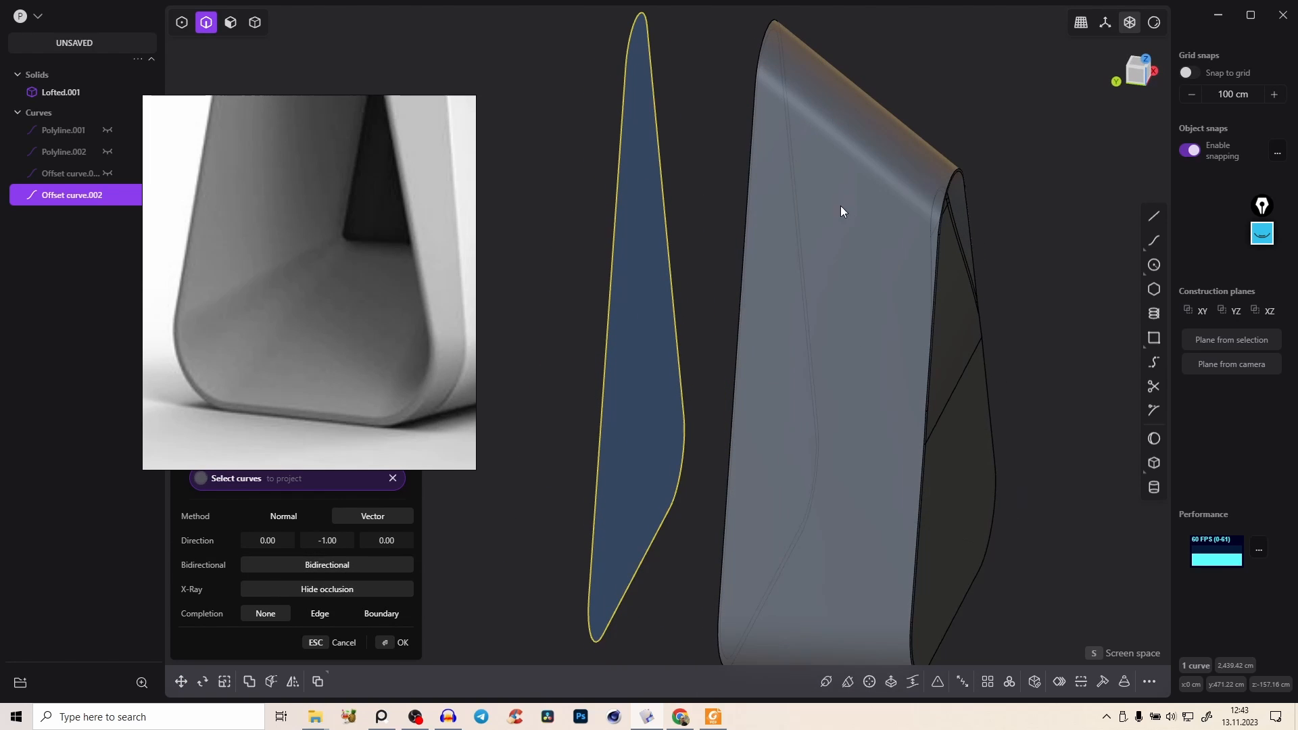
pyautogui.moveTo(842, 205); pyautogui.dragTo(748, 102, button='middle')
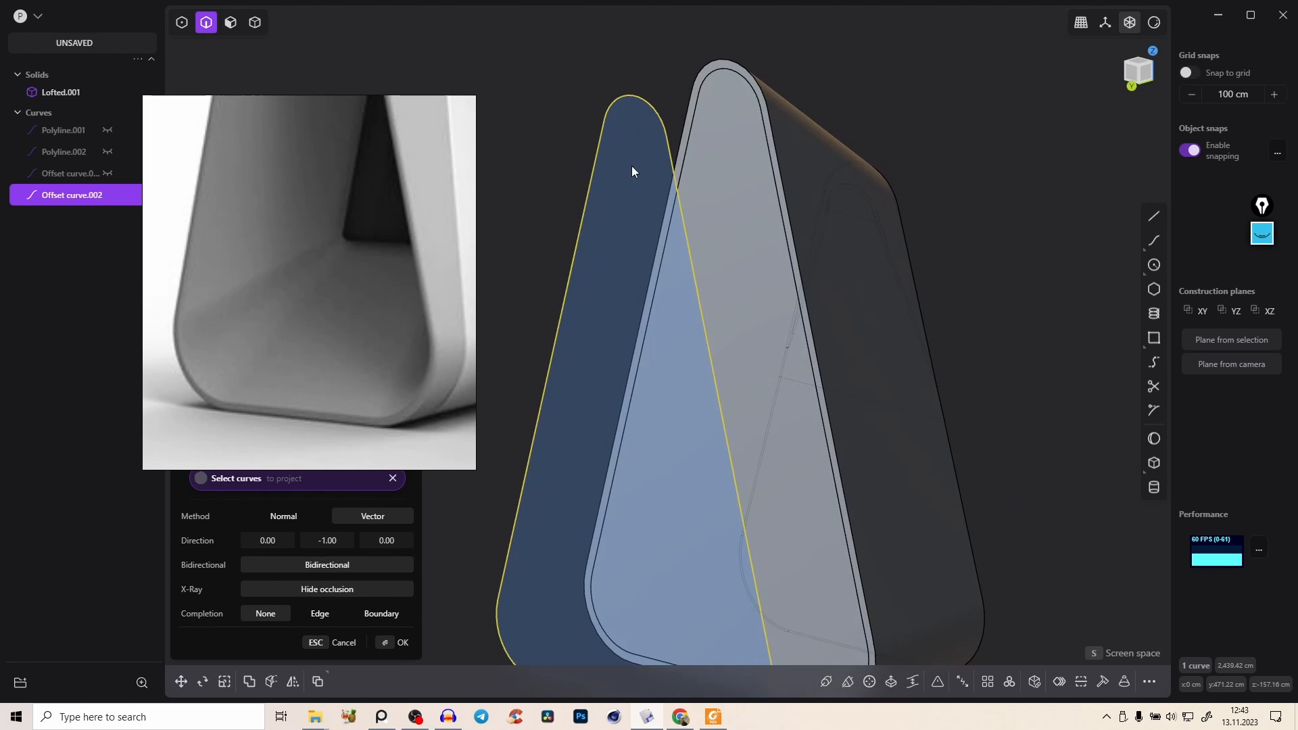
pyautogui.click(403, 642)
# Step: Hide the offset curve and select the imprinted inner face on the back
pyautogui.click(656, 95)
pyautogui.click(659, 126)
pyautogui.press('h')
pyautogui.press('3')
pyautogui.click(731, 172)
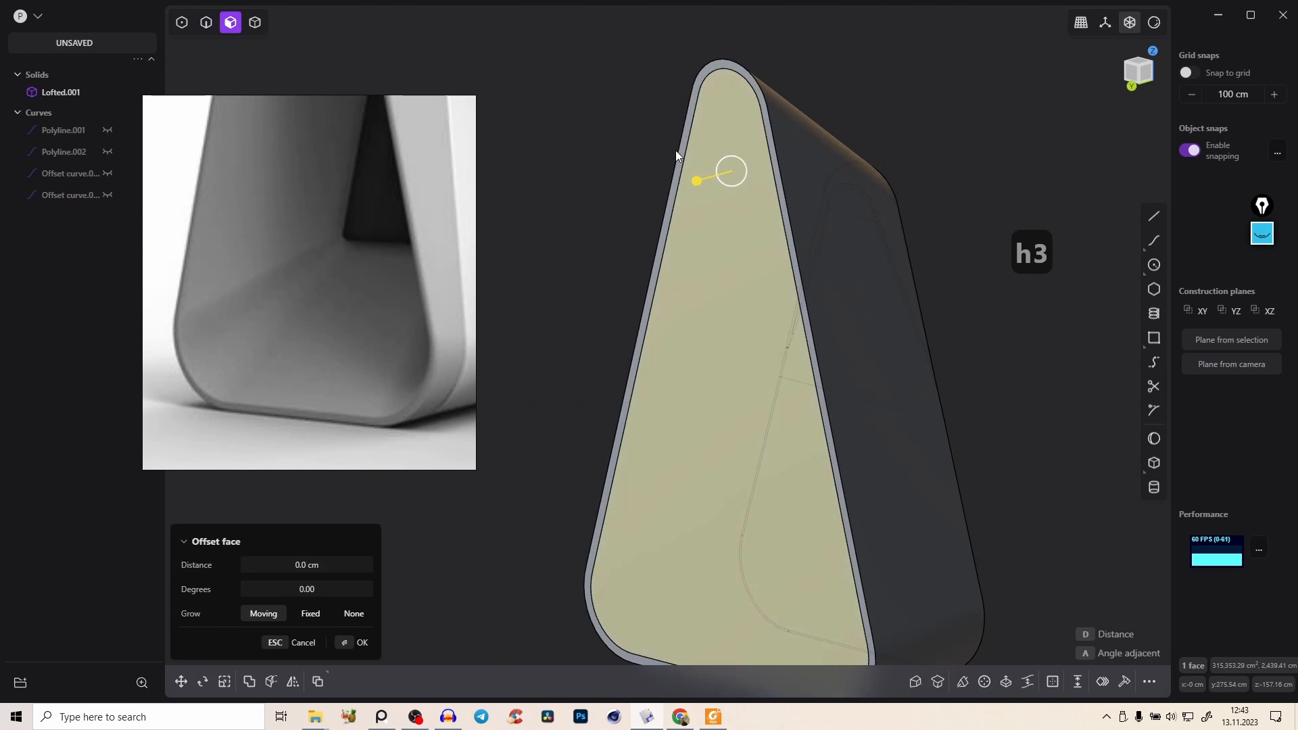
# Step: Duplicate the full inner edge loop of the back face as a separate curve
pyautogui.press('2')
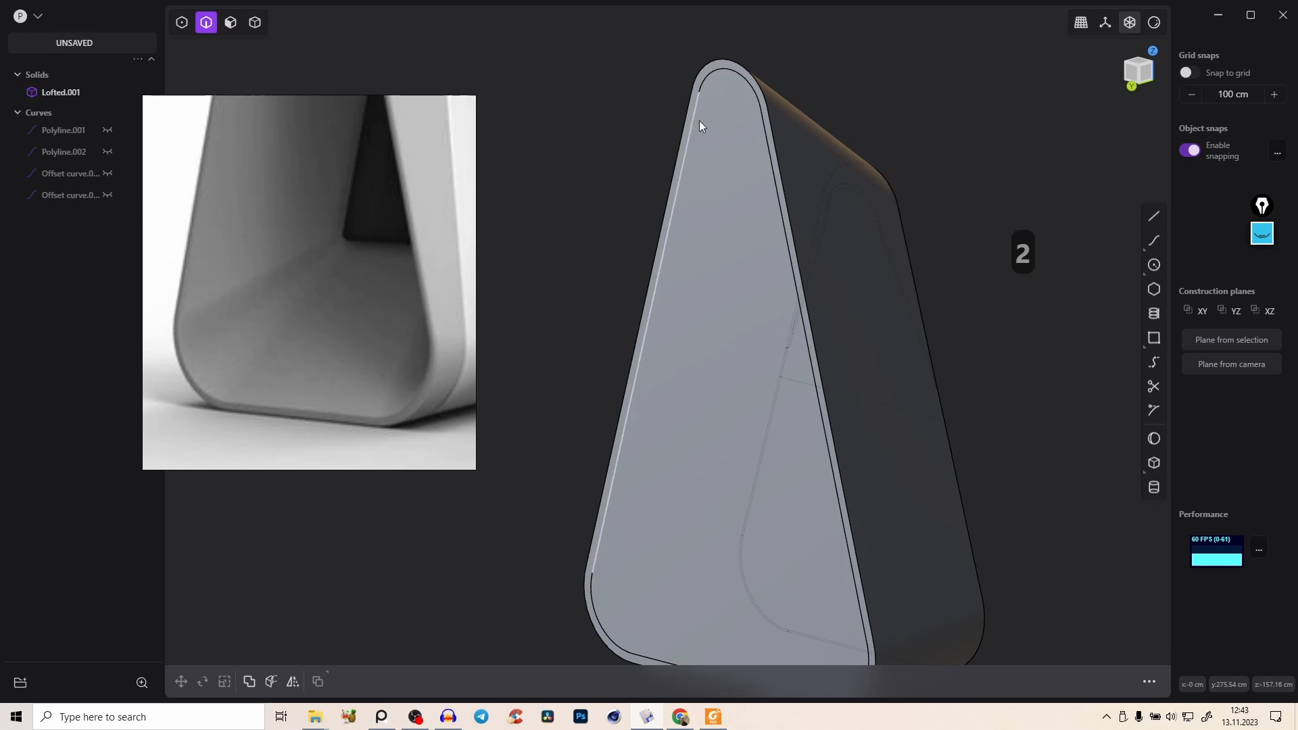
pyautogui.doubleClick(693, 115)
pyautogui.press('f')
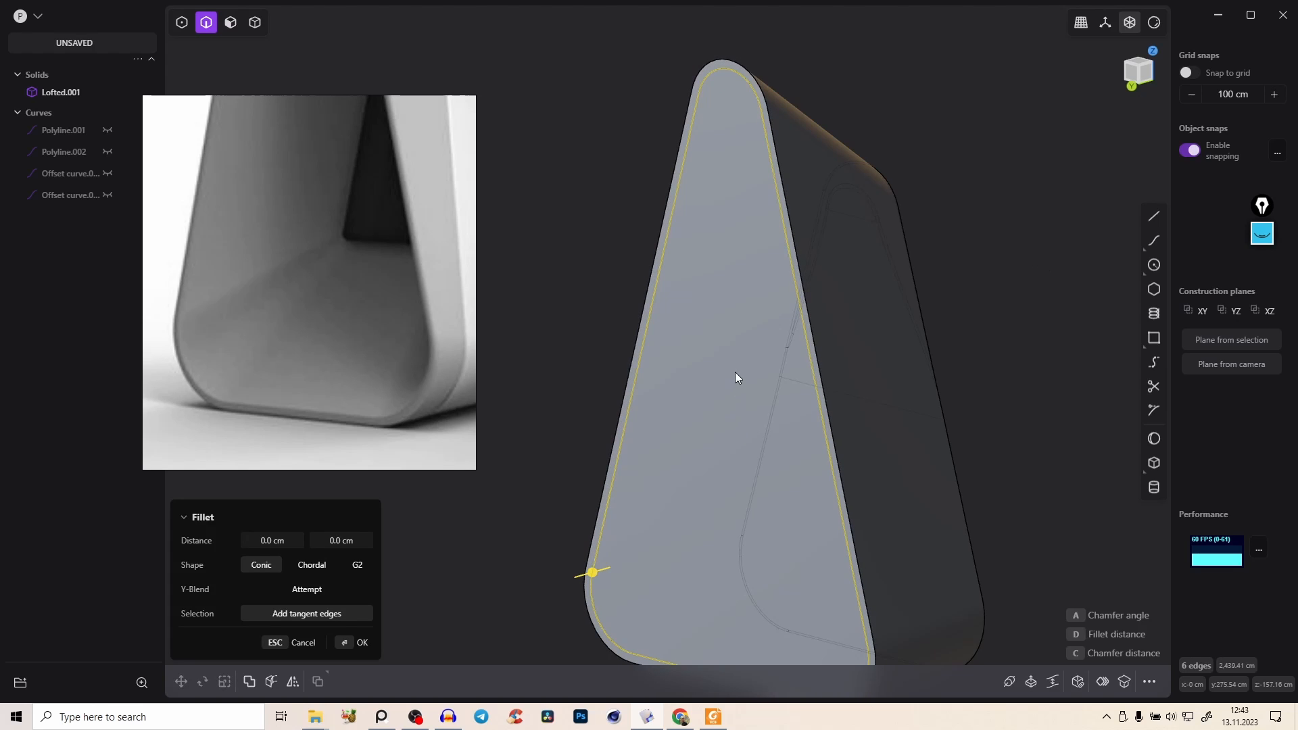
pyautogui.press('d')
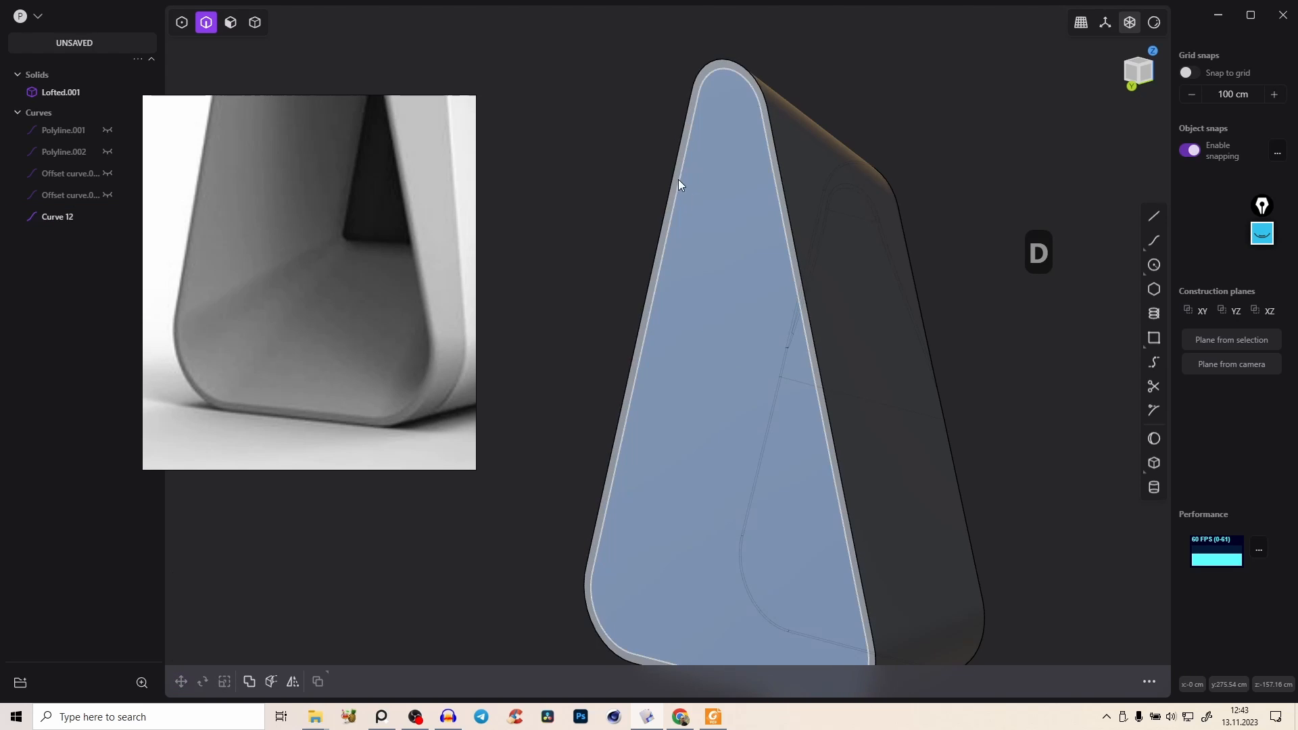
# Step: Scale the duplicated curve uniformly to about 0.356 in the back view
pyautogui.click(780, 169)
pyautogui.click(1139, 70)
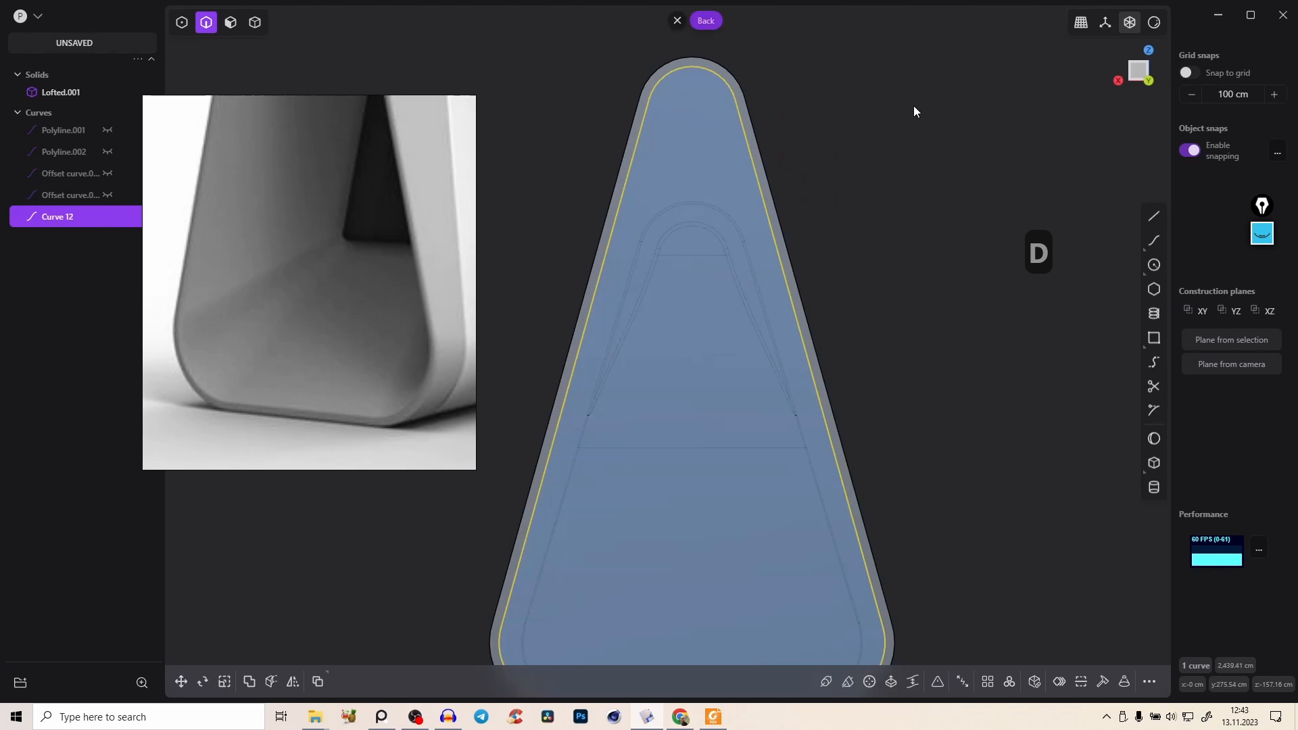
pyautogui.press('s')
pyautogui.press('s')
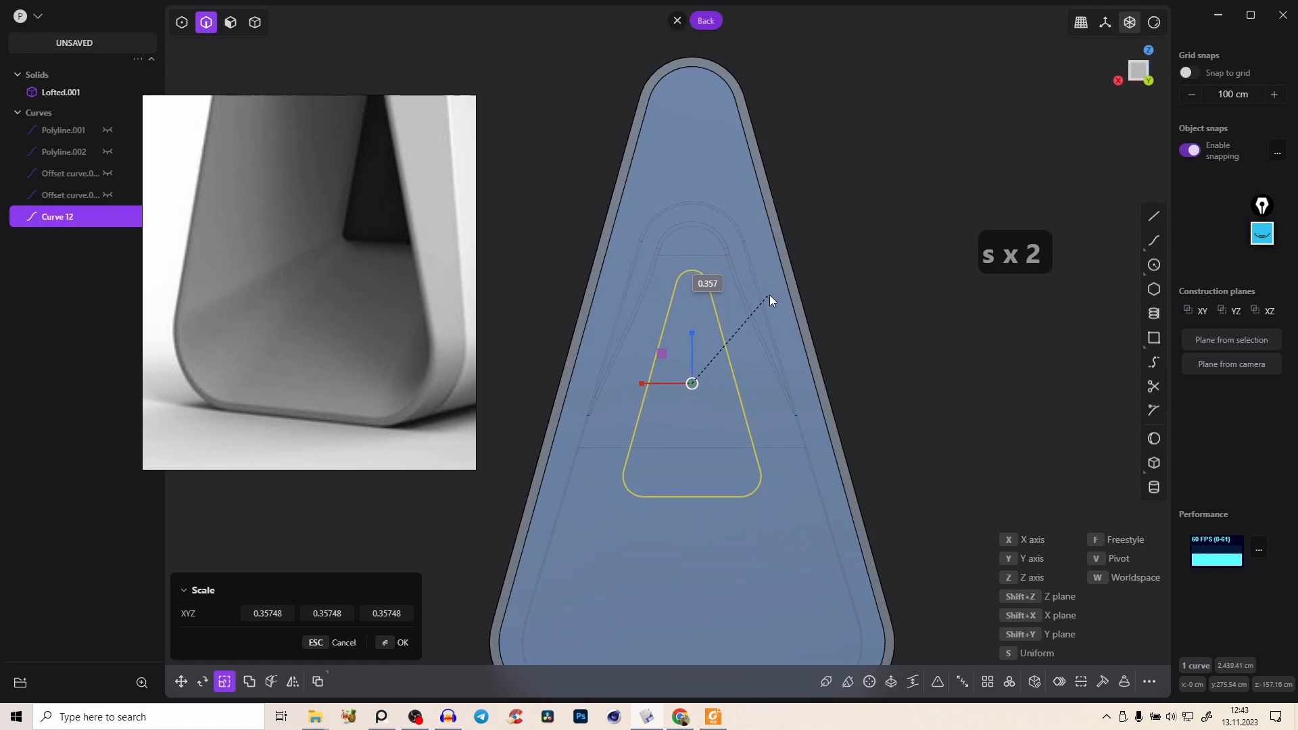
pyautogui.rightClick(785, 292)
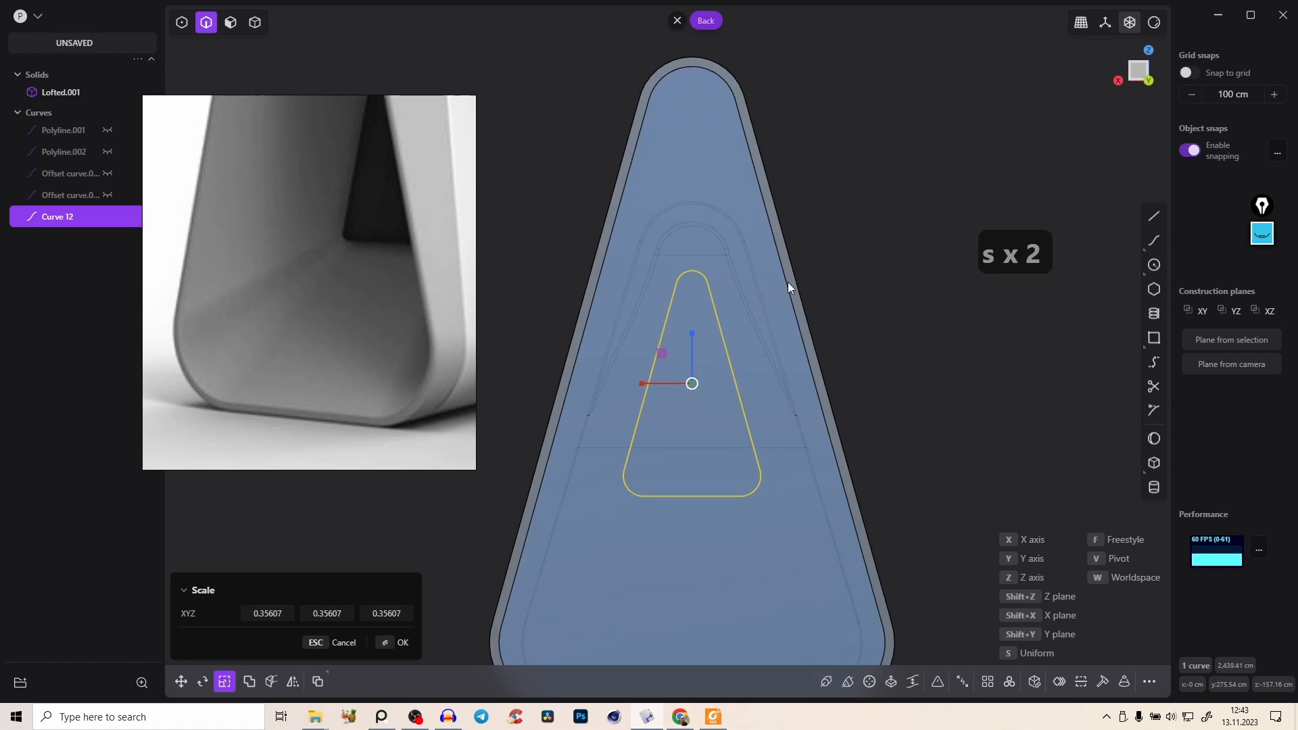
# Step: Raise the scaled curve by about 26 cm along Z
pyautogui.moveTo(788, 281); pyautogui.dragTo(818, 284, button='middle')
pyautogui.press('g')
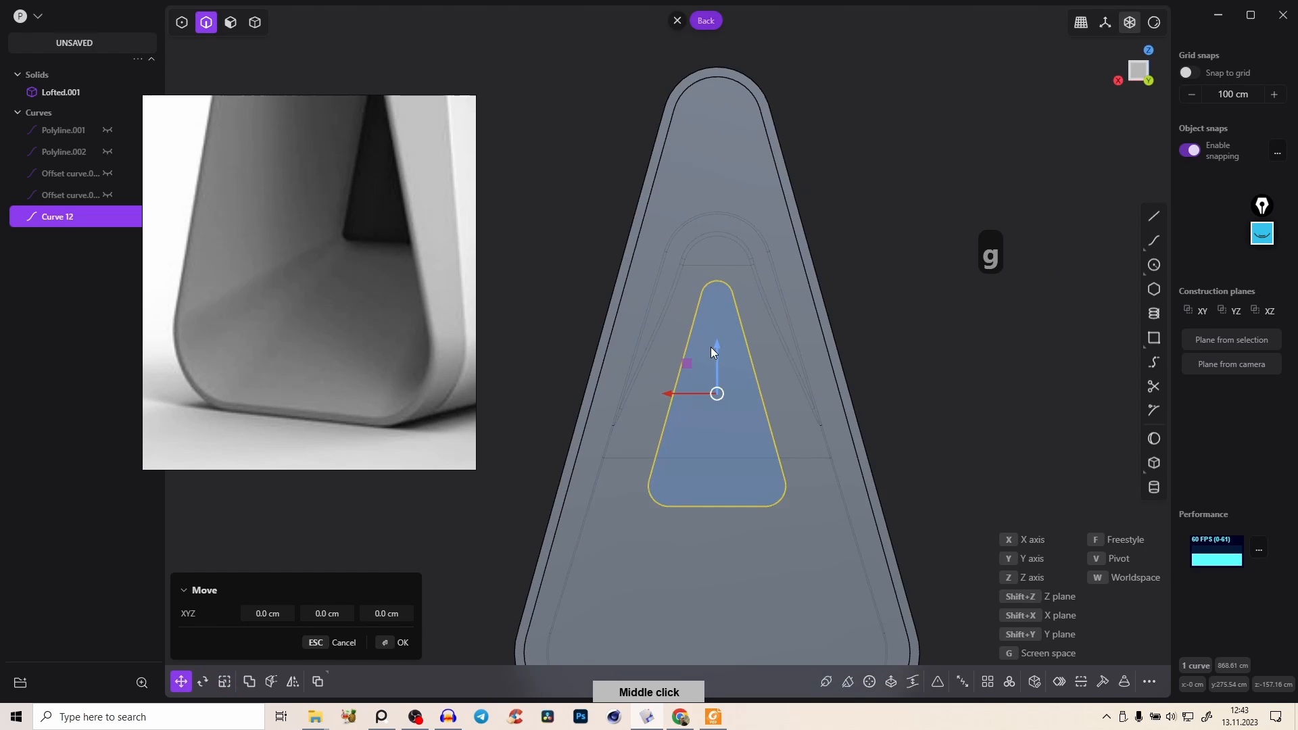
pyautogui.rightClick(769, 278)
# Step: Move the scaled triangular curve along Y into the housing, to about Y 89 cm
pyautogui.moveTo(746, 311); pyautogui.dragTo(689, 339, button='middle')
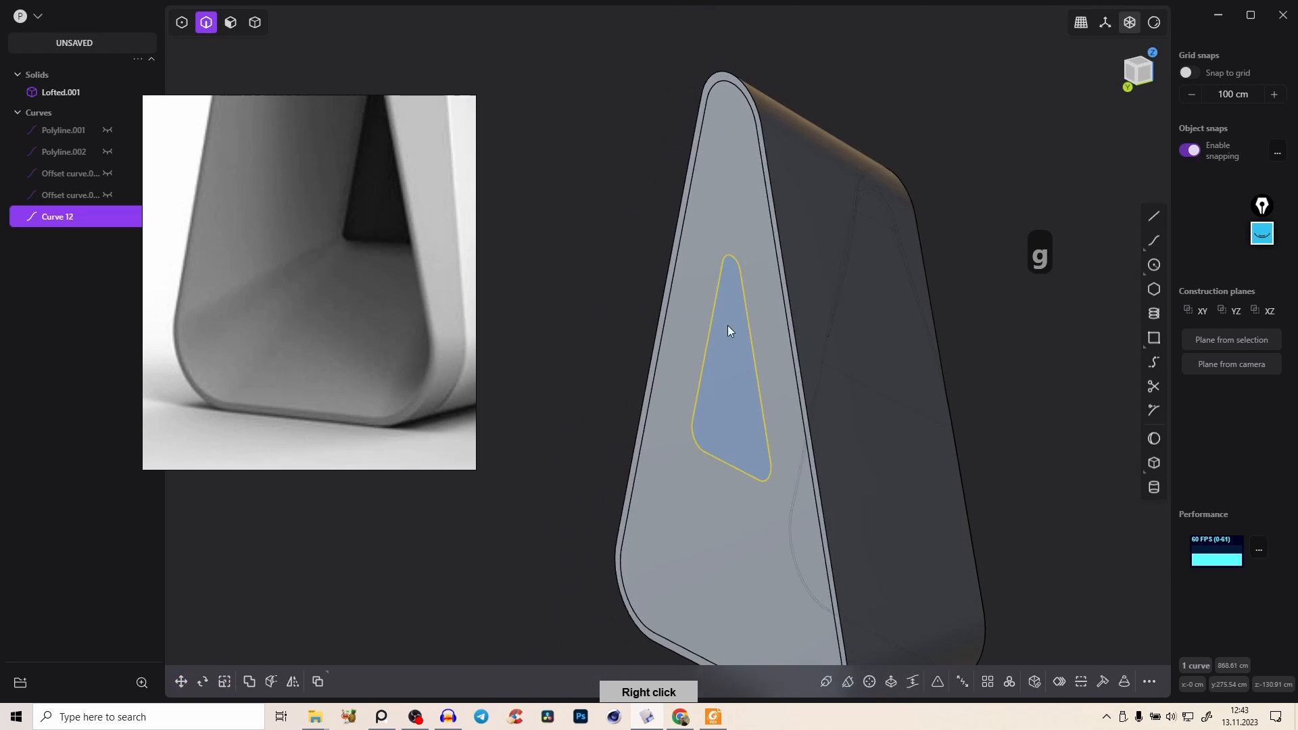
pyautogui.press('g')
pyautogui.moveTo(692, 376); pyautogui.dragTo(781, 350)
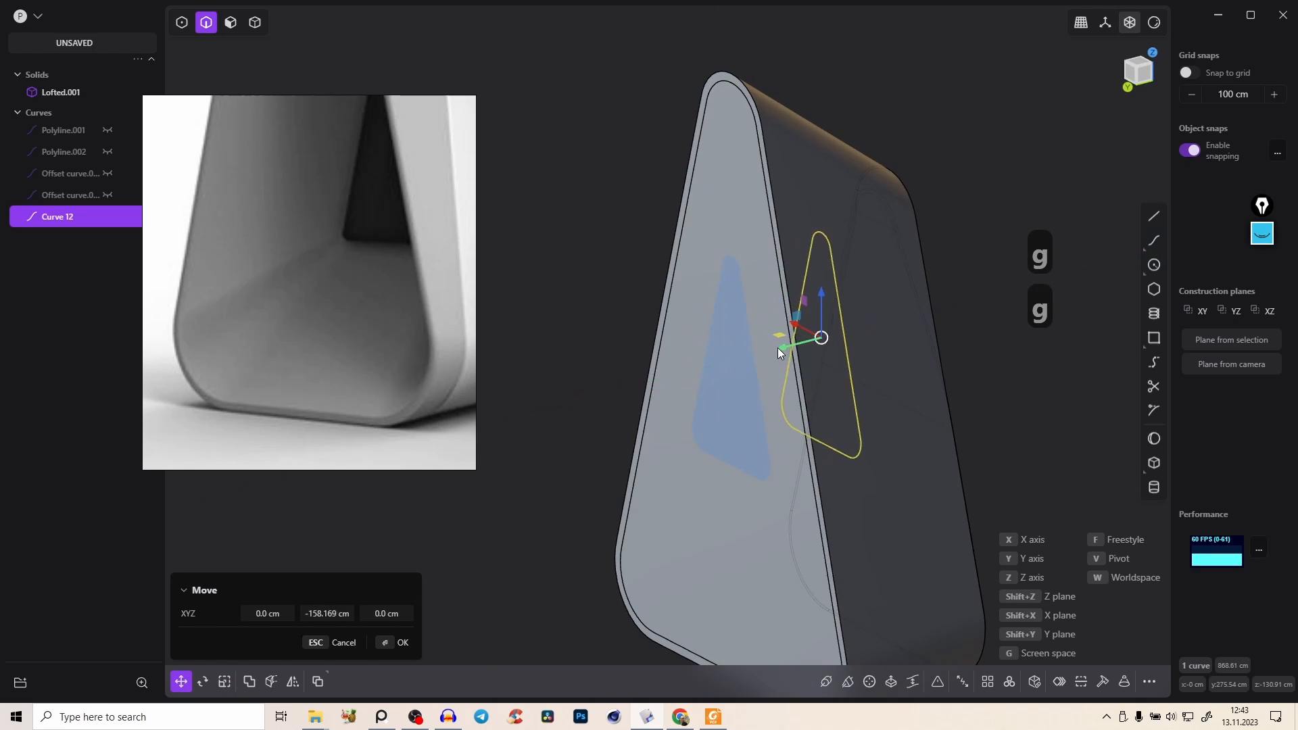
pyautogui.middleClick(363, 189)
pyautogui.moveTo(363, 187); pyautogui.dragTo(320, 337, button='middle')
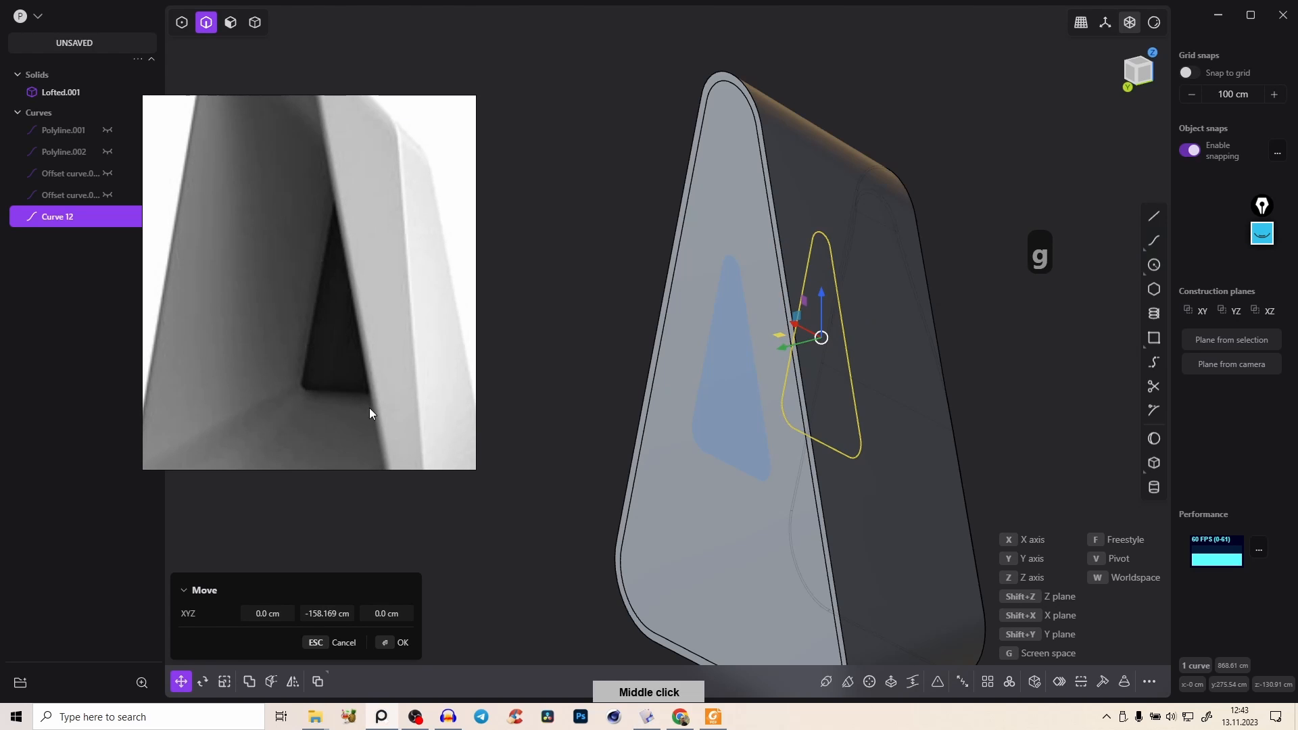
pyautogui.moveTo(873, 288); pyautogui.dragTo(860, 349, button='middle')
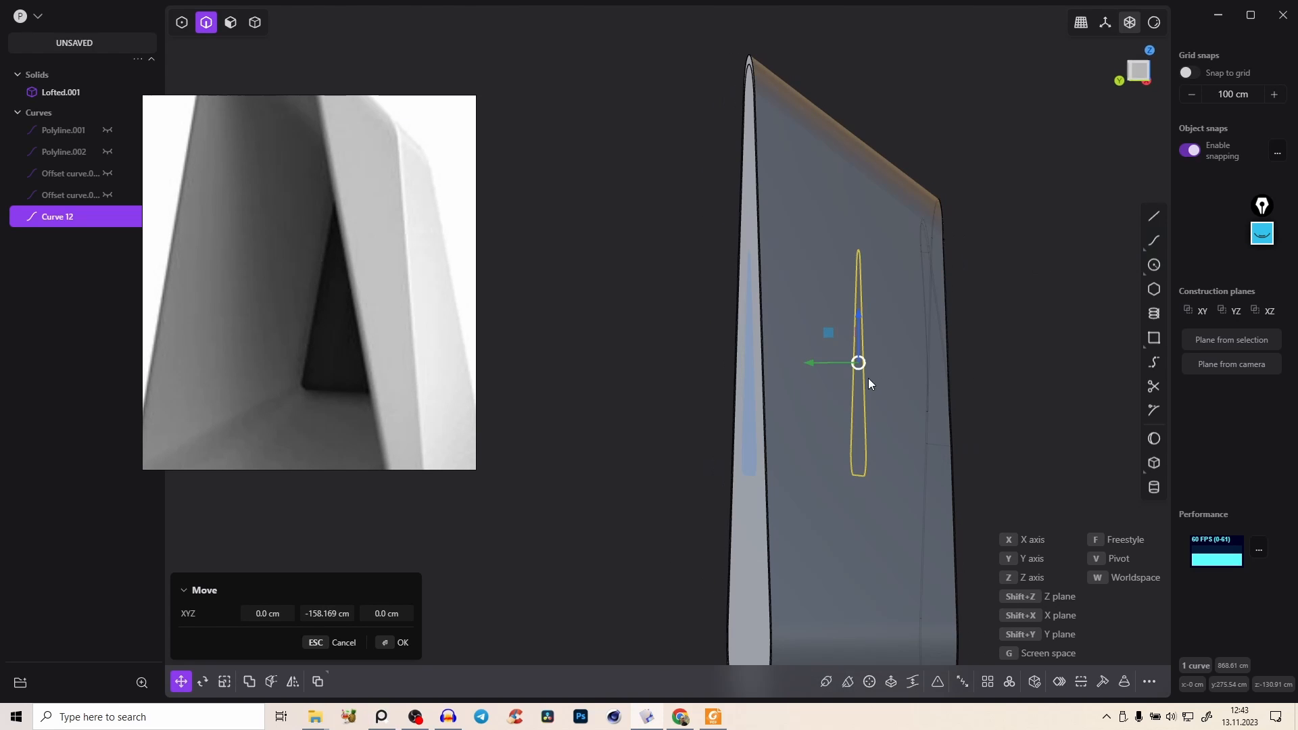
pyautogui.moveTo(805, 364); pyautogui.dragTo(825, 364)
pyautogui.rightClick(880, 315)
pyautogui.moveTo(810, 311); pyautogui.dragTo(740, 347, button='middle')
# Step: Delete the inner back face to open the rear of the housing
pyautogui.press('3')
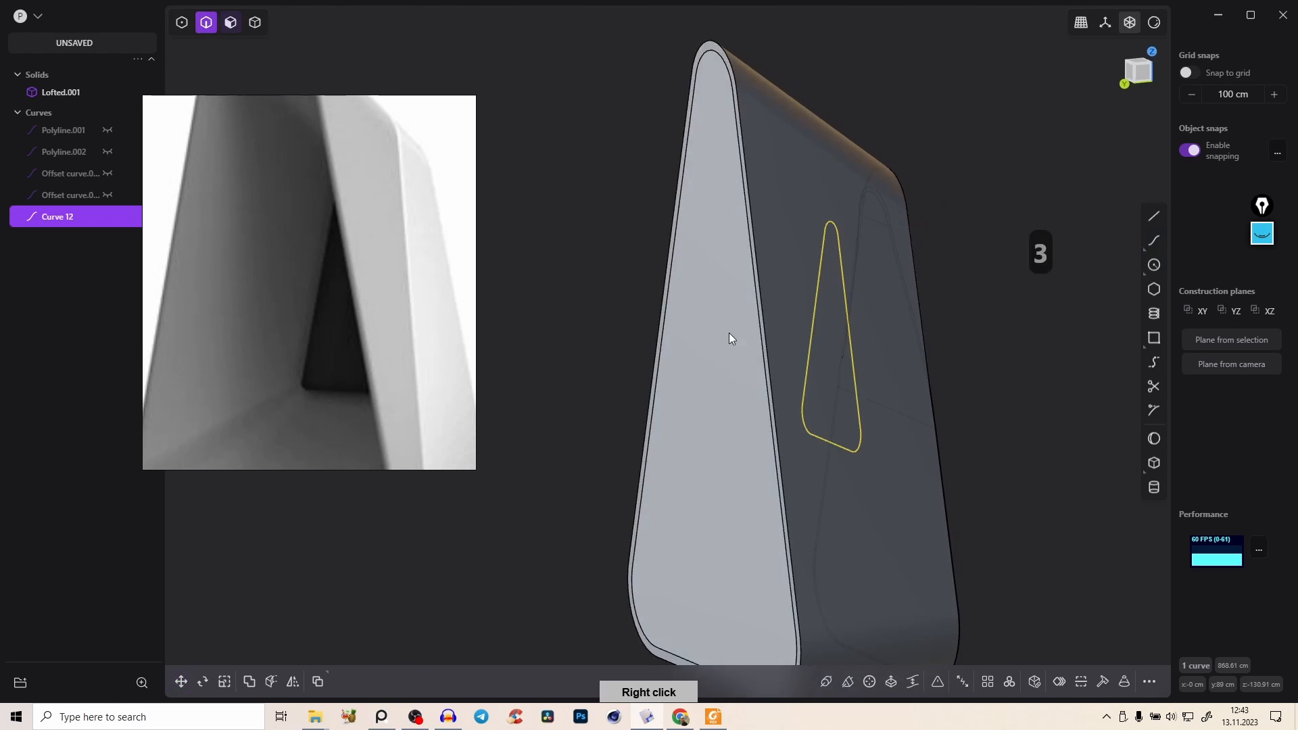
pyautogui.click(721, 314)
pyautogui.press('x')
pyautogui.moveTo(775, 302); pyautogui.dragTo(702, 166, button='right')
# Step: Loft from the full inner edge loop of the rear opening to the small recessed curve, using G0 continuity
pyautogui.press('2')
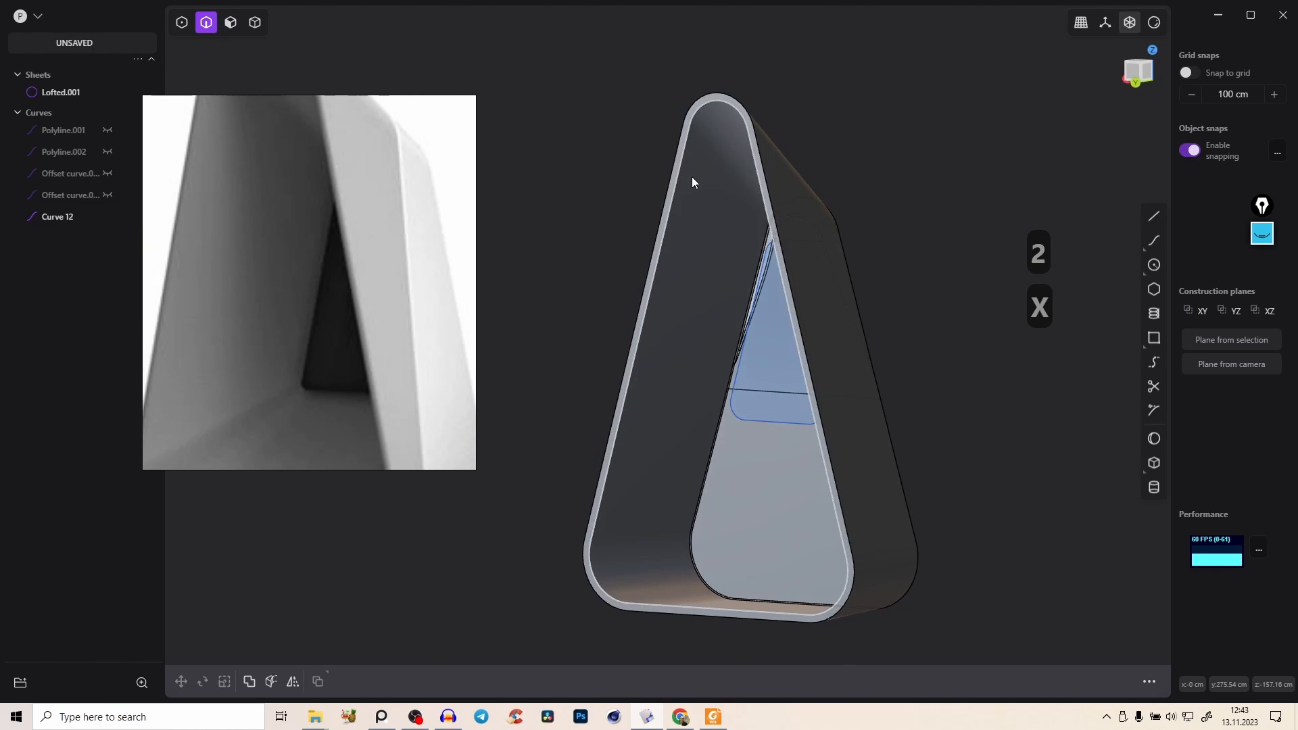
pyautogui.click(685, 141)
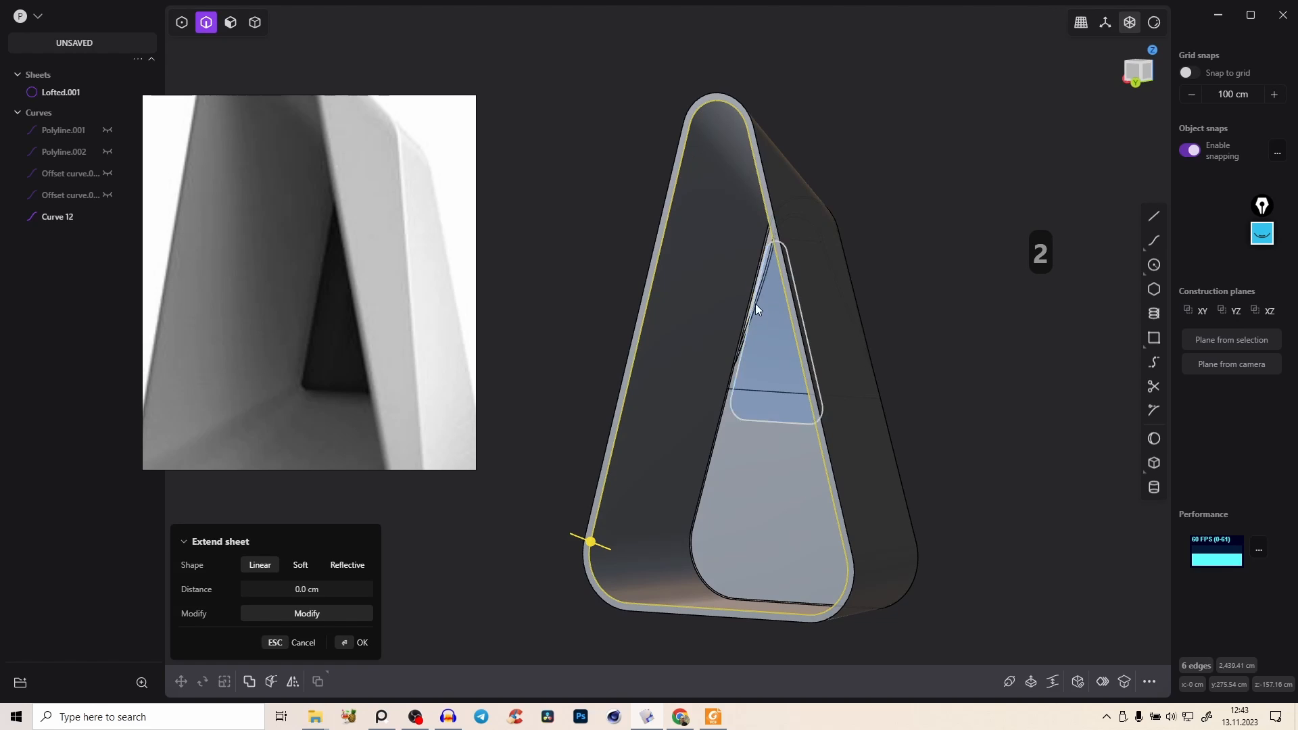
pyautogui.moveTo(779, 243); pyautogui.dragTo(805, 326, button='right')
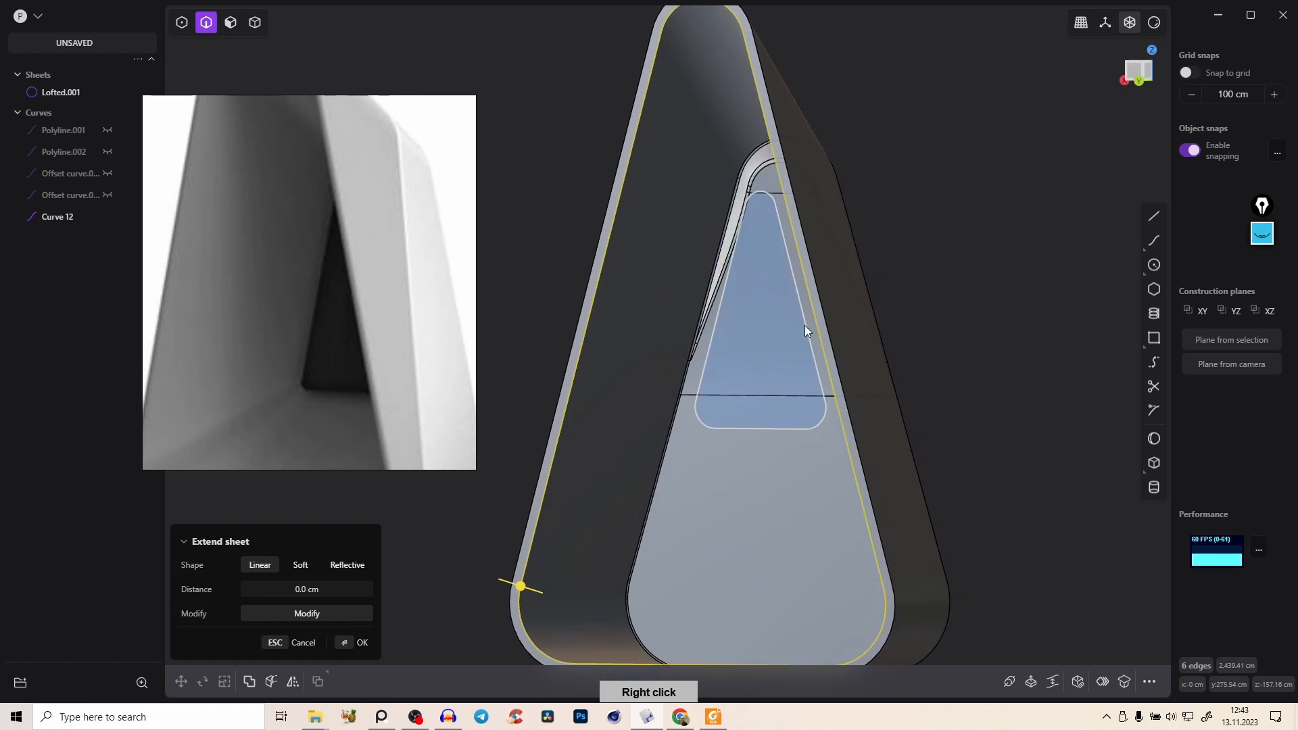
pyautogui.click(715, 338)
pyautogui.press('l')
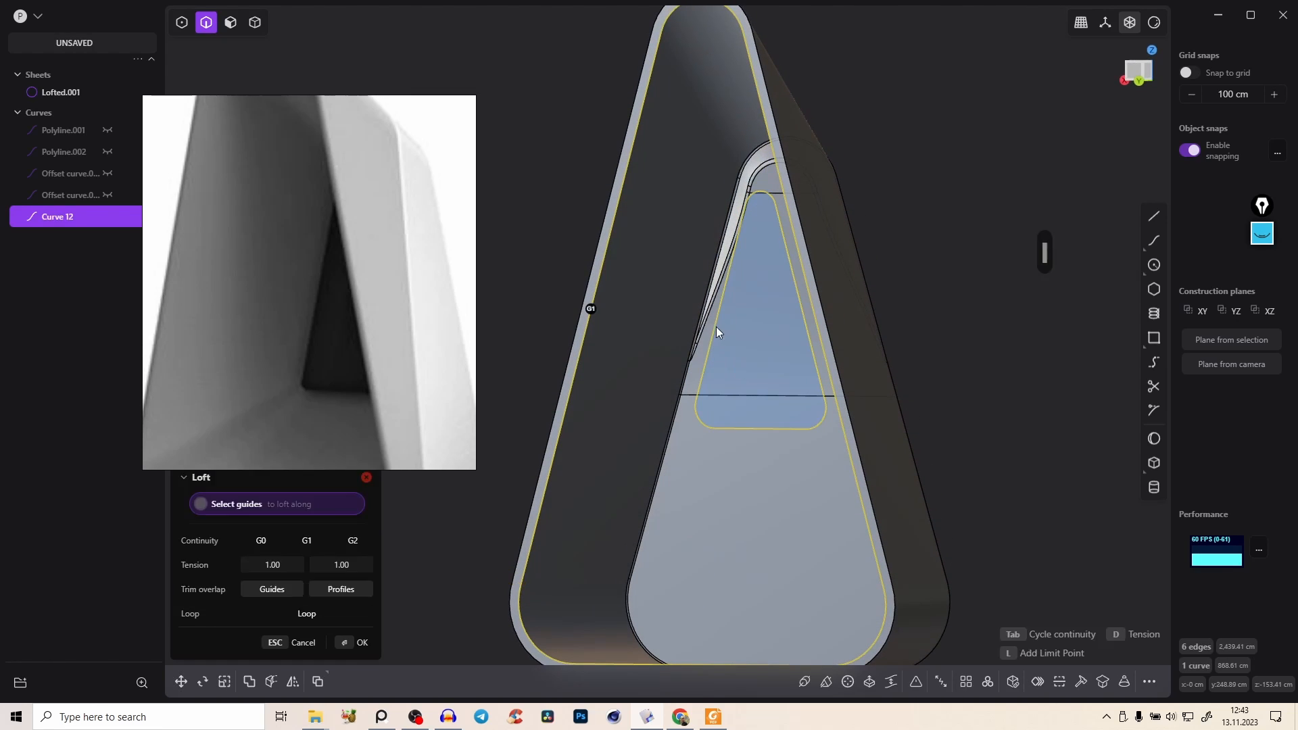
pyautogui.press('Tab')
pyautogui.press('Tab')
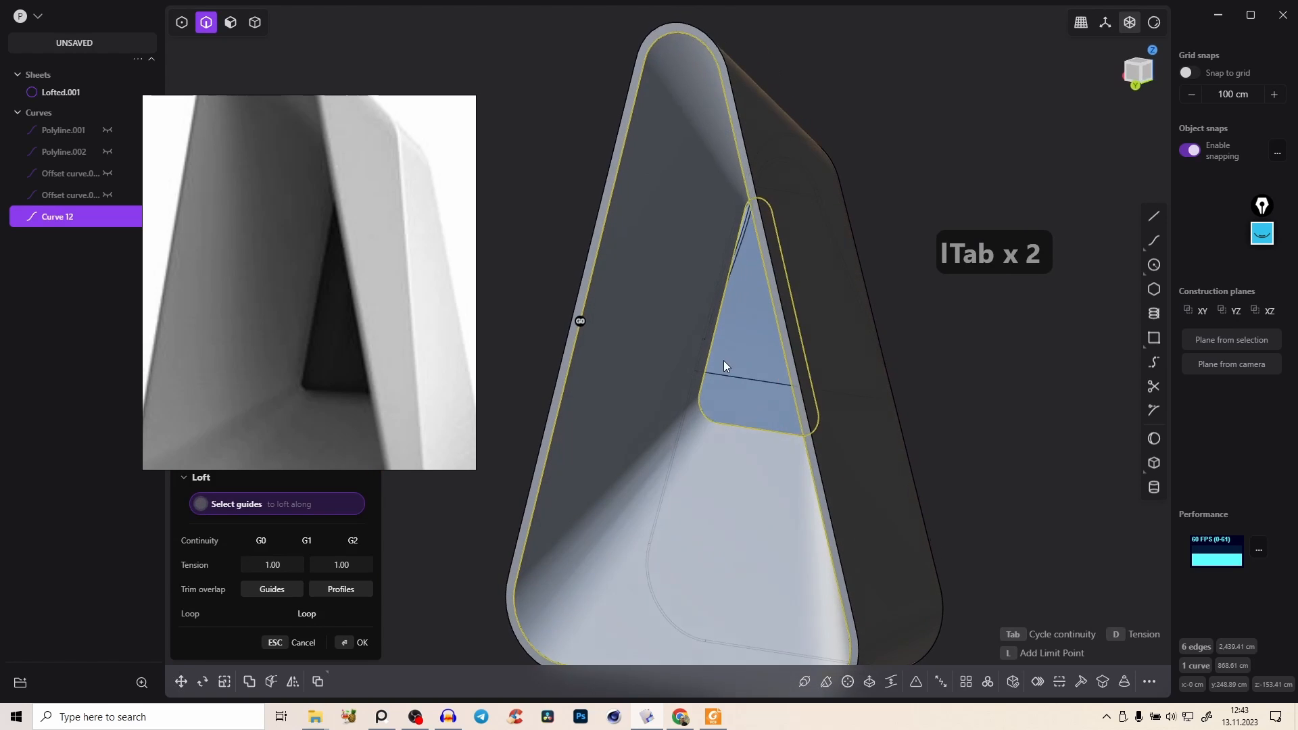
pyautogui.rightClick(581, 313)
pyautogui.moveTo(581, 313); pyautogui.dragTo(651, 335, button='right')
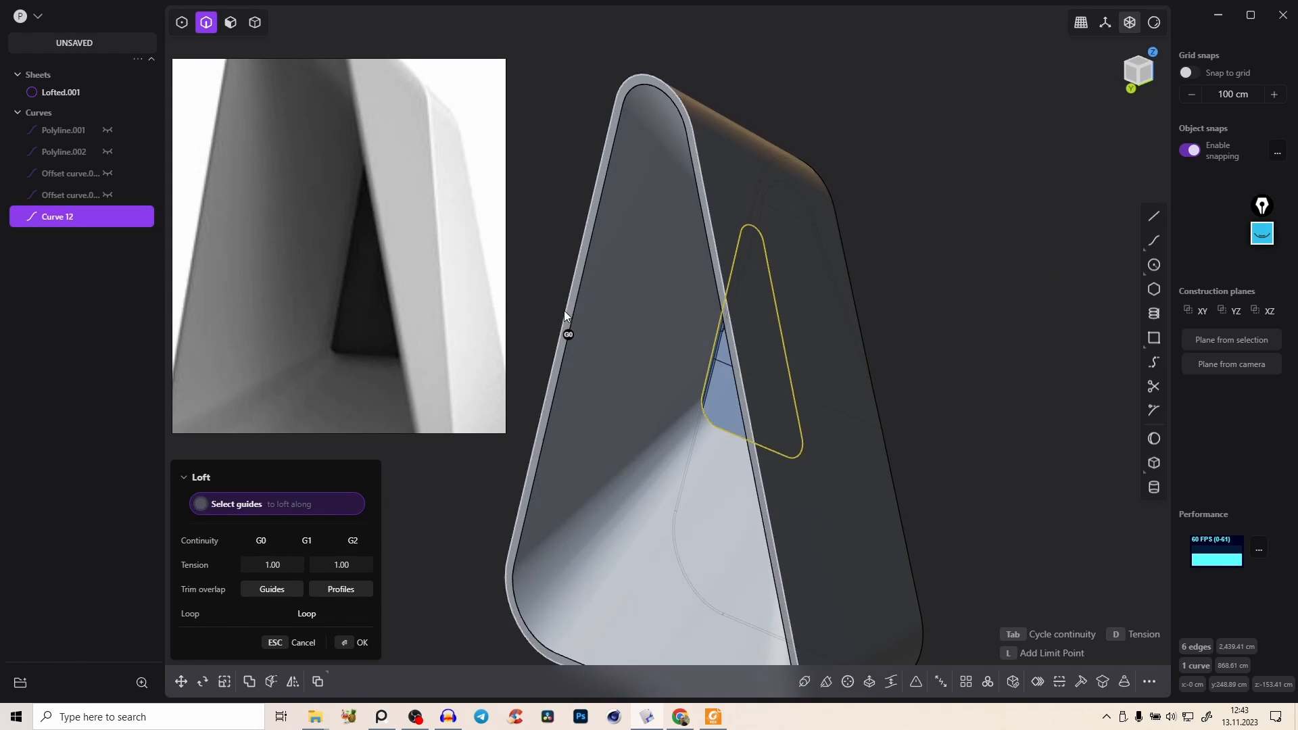
pyautogui.moveTo(566, 337); pyautogui.dragTo(671, 292, button='middle')
pyautogui.moveTo(671, 293); pyautogui.dragTo(824, 346, button='right')
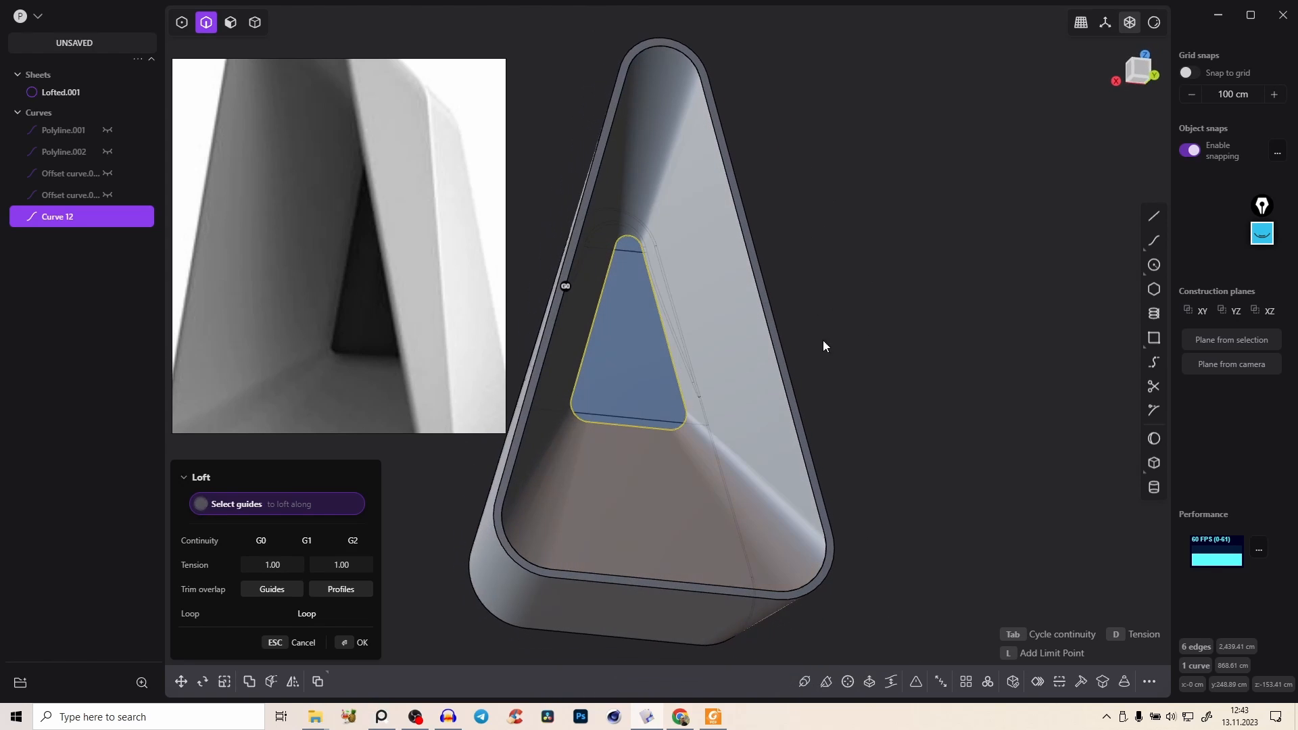
pyautogui.moveTo(823, 426); pyautogui.dragTo(636, 305, button='right')
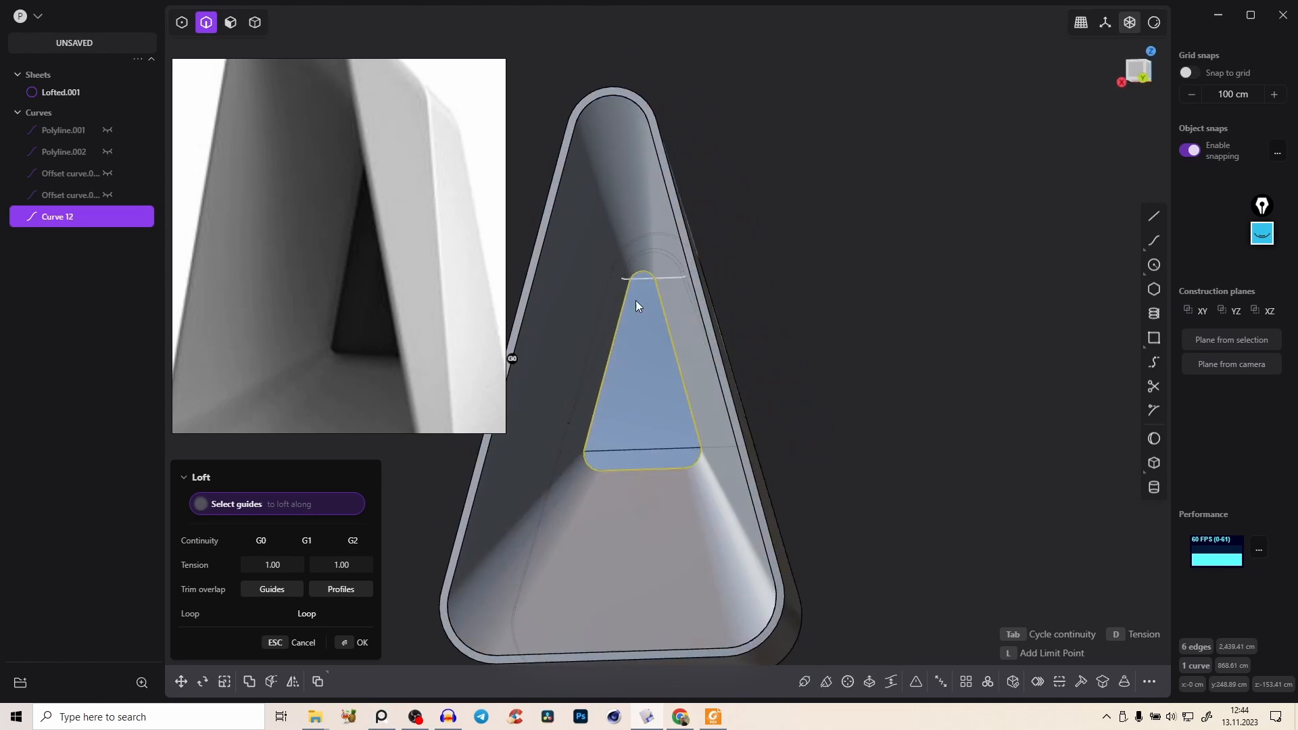
pyautogui.rightClick(748, 275)
# Step: Delete the small profile curve at the inner end of the loft
pyautogui.click(740, 327)
pyautogui.click(678, 355)
pyautogui.press('x')
pyautogui.moveTo(682, 358); pyautogui.dragTo(630, 358, button='right')
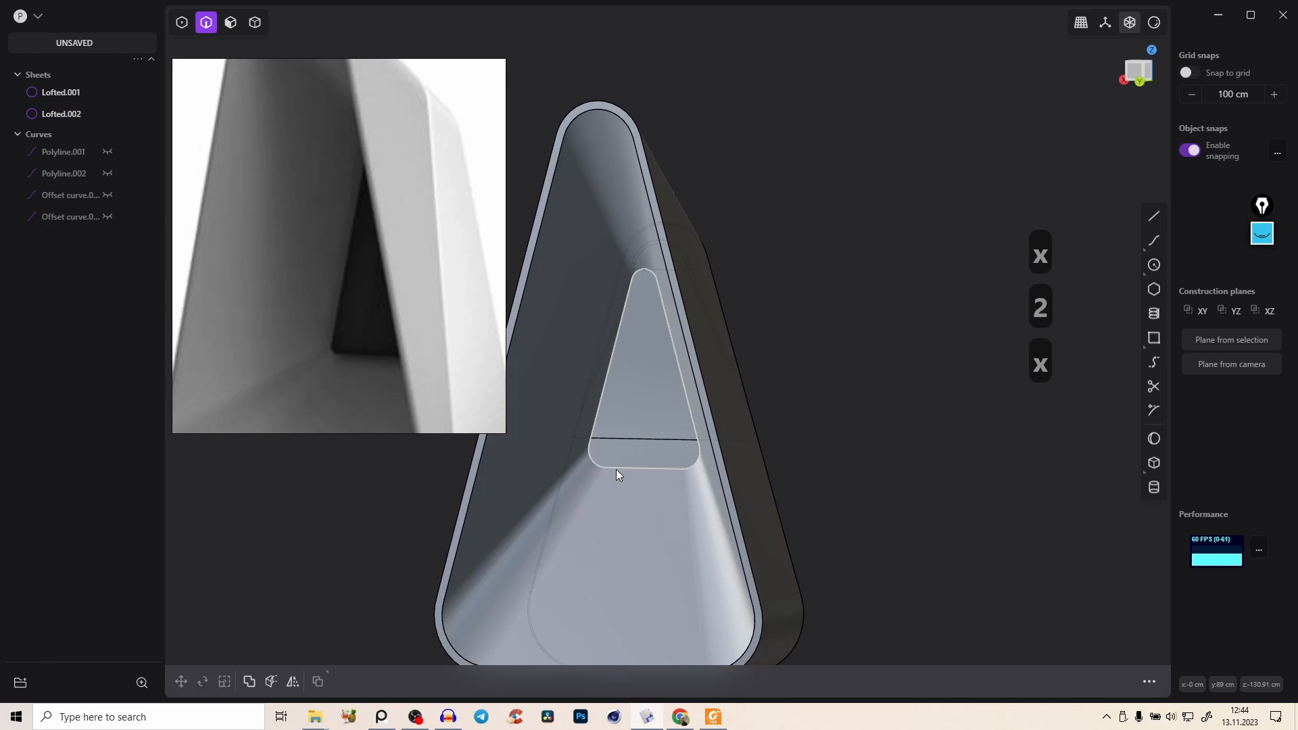
# Step: Patch the hole bounded by the small inner edge loop of the loft, with G0 continuity and Quality faces
pyautogui.doubleClick(637, 469)
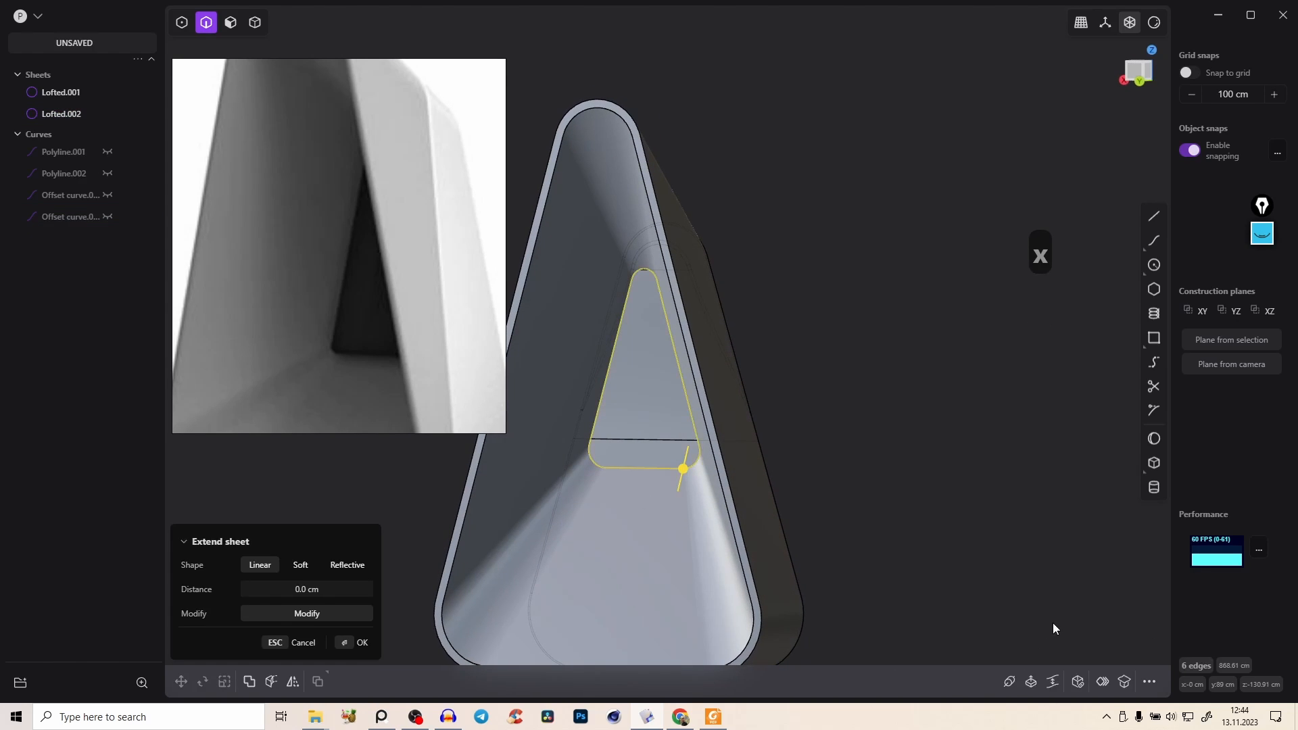
pyautogui.click(1078, 682)
pyautogui.rightClick(716, 394)
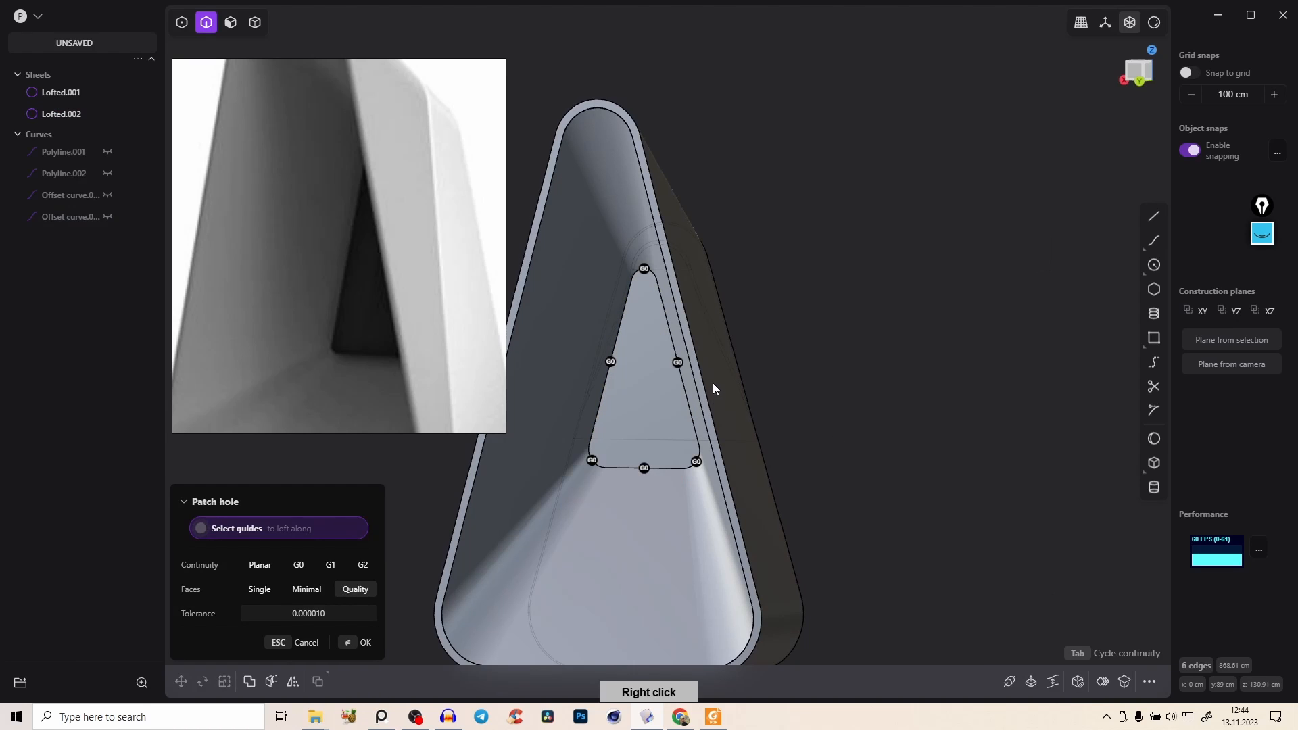
# Step: Select both lofted sheets and join them into one solid
pyautogui.scroll(-4, 734, 357)
pyautogui.moveTo(742, 348); pyautogui.dragTo(754, 373, button='right')
pyautogui.moveTo(688, 322); pyautogui.dragTo(680, 282, button='middle')
pyautogui.click(255, 22)
pyautogui.moveTo(947, 592); pyautogui.dragTo(501, 82)
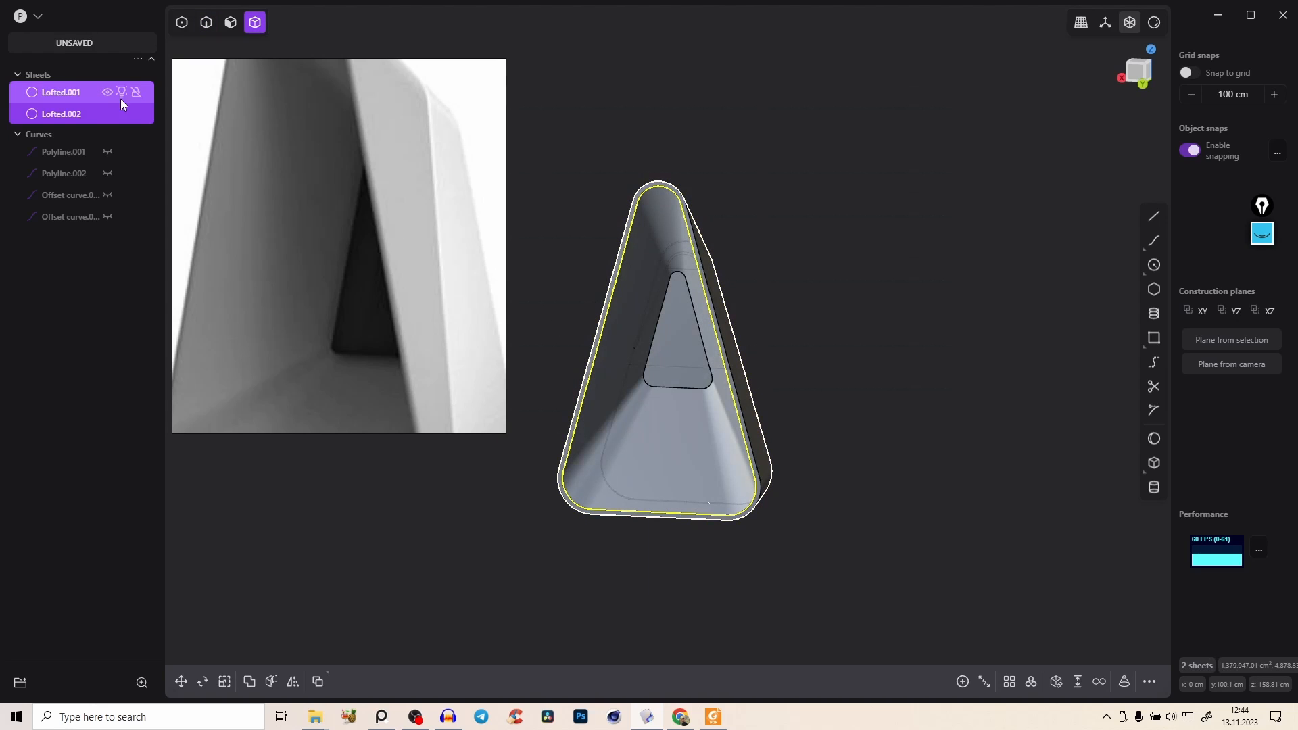
pyautogui.press('j')
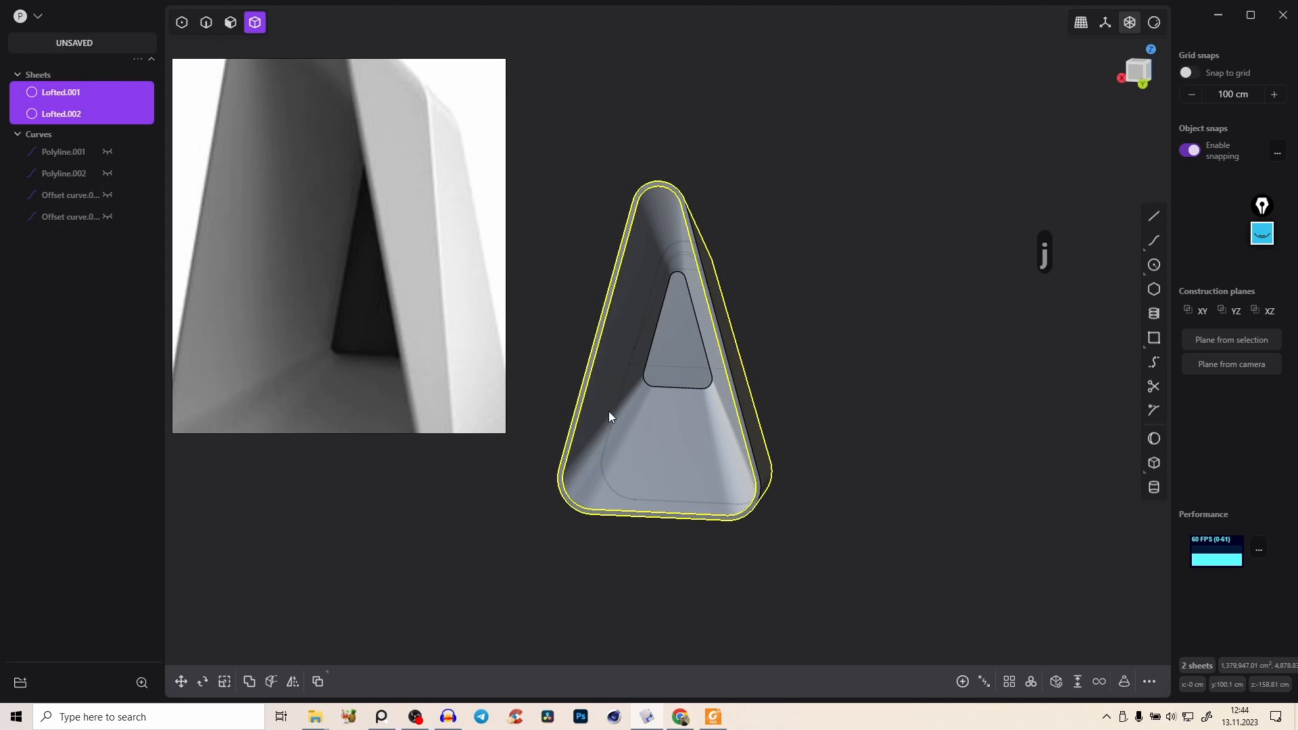
pyautogui.click(839, 230)
pyautogui.press('j')
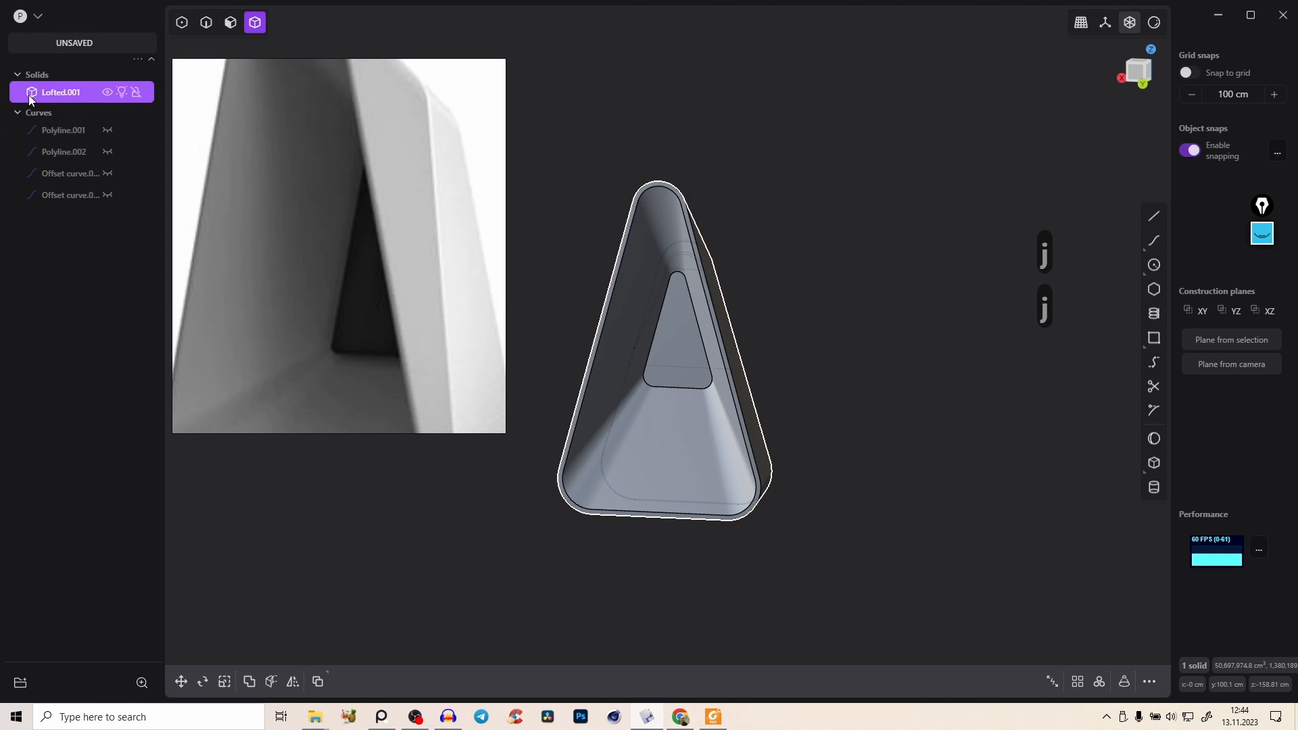
# Step: Fillet the inner and outer edge loops of the rear rim by about 2.3 cm
pyautogui.moveTo(638, 342); pyautogui.dragTo(629, 249, button='right')
pyautogui.scroll(8, 629, 248)
pyautogui.moveTo(598, 314); pyautogui.dragTo(651, 97, button='right')
pyautogui.press('2')
pyautogui.click(602, 217)
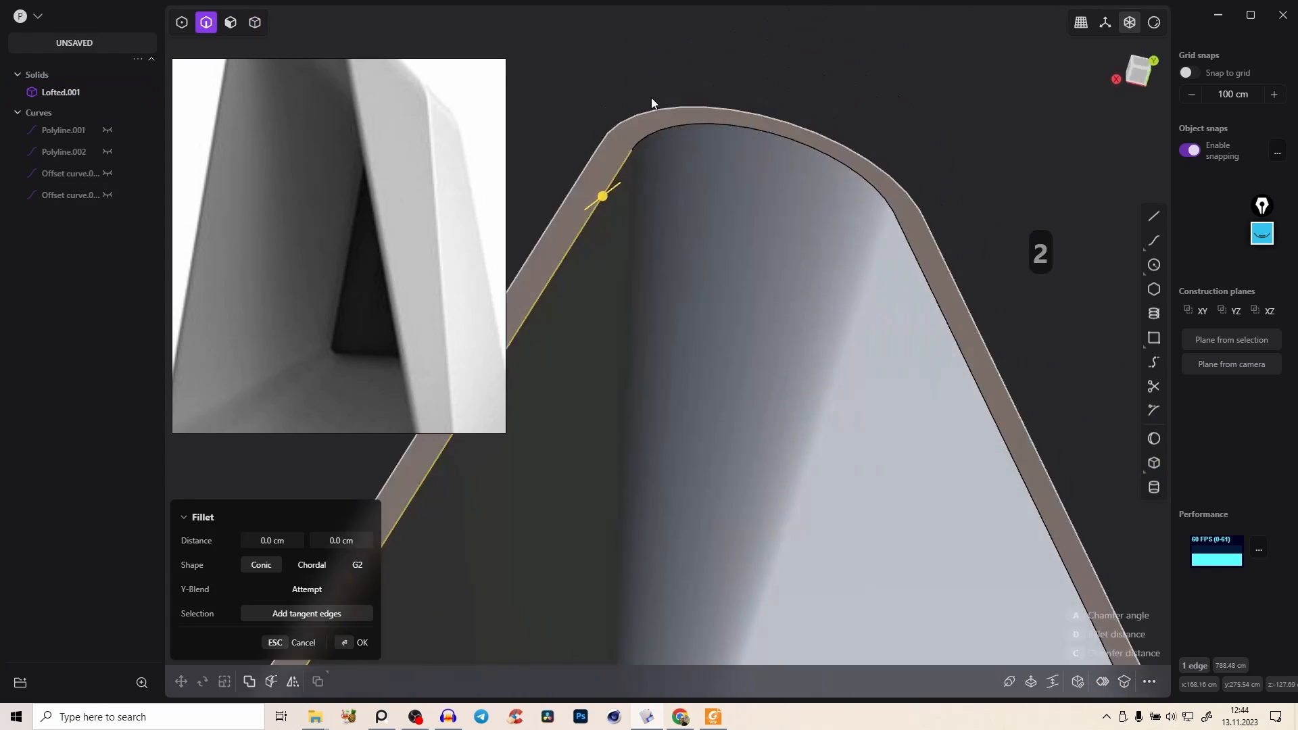
pyautogui.keyDown('shift'); pyautogui.click(610, 138); pyautogui.keyUp('shift')
pyautogui.moveTo(610, 138); pyautogui.dragTo(658, 199, button='right')
pyautogui.moveTo(616, 116); pyautogui.dragTo(650, 124)
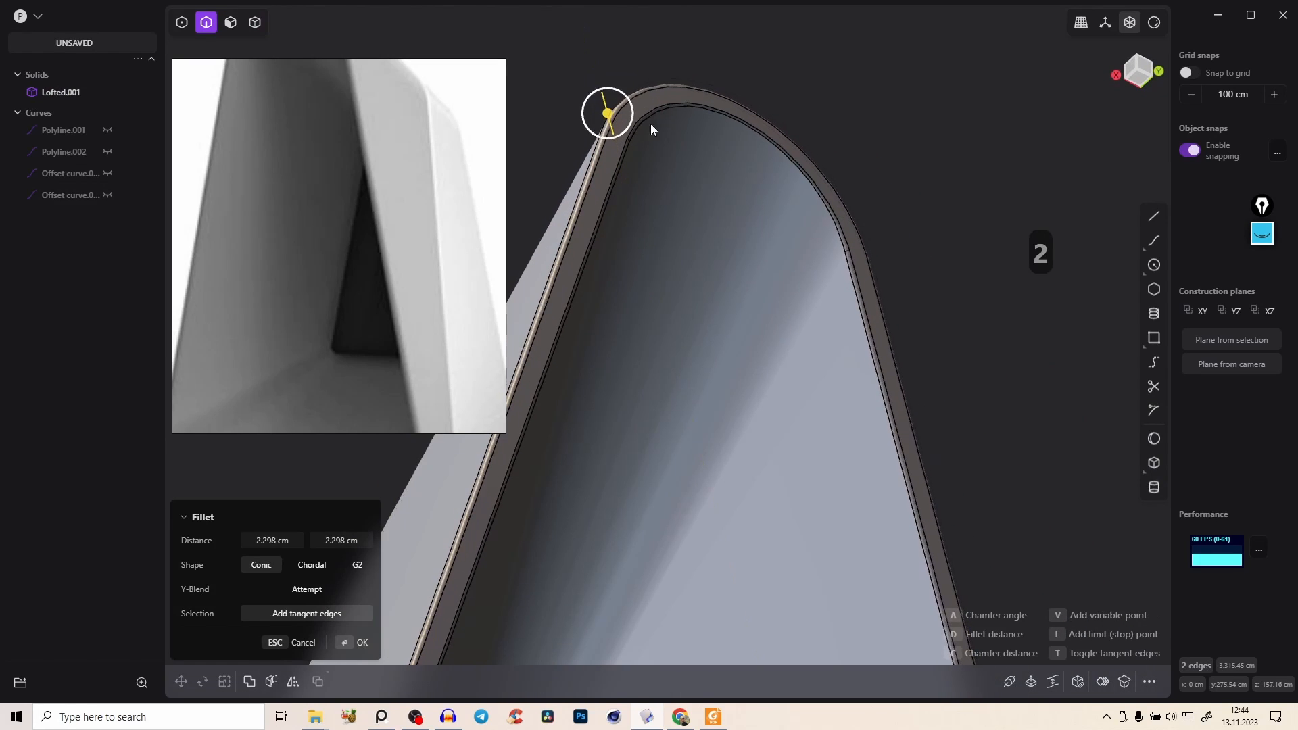
pyautogui.rightClick(674, 225)
pyautogui.moveTo(635, 409); pyautogui.dragTo(635, 62, button='middle')
pyautogui.scroll(-5, 669, 310)
pyautogui.moveTo(668, 310); pyautogui.dragTo(723, 146, button='middle')
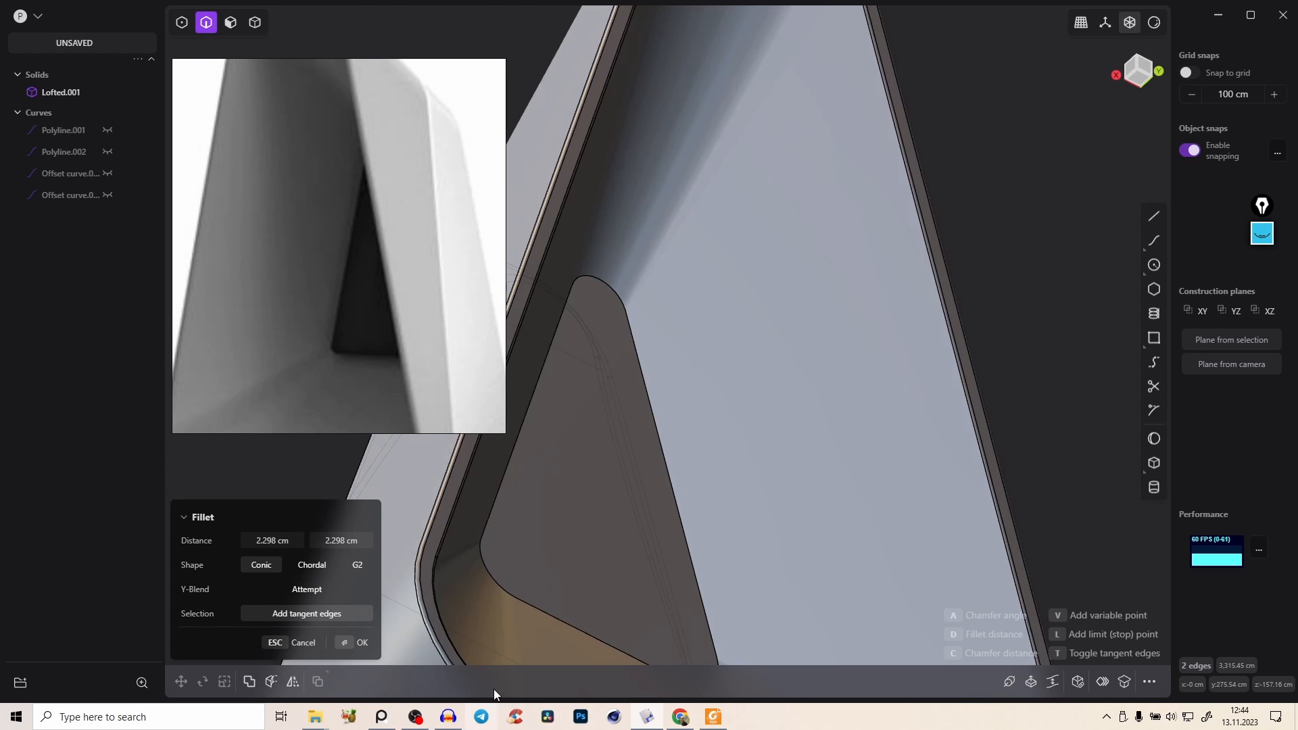
# Step: Turn off the see-through display, apply the glossy red matcap and inspect the filleted housing
pyautogui.hotkey('alt', 'z')
pyautogui.rightClick(1154, 22)
pyautogui.click(1123, 80)
pyautogui.moveTo(676, 406); pyautogui.dragTo(748, 368, button='right')
pyautogui.press('e')
pyautogui.moveTo(629, 406); pyautogui.dragTo(1140, 487, button='right')
pyautogui.press('e')
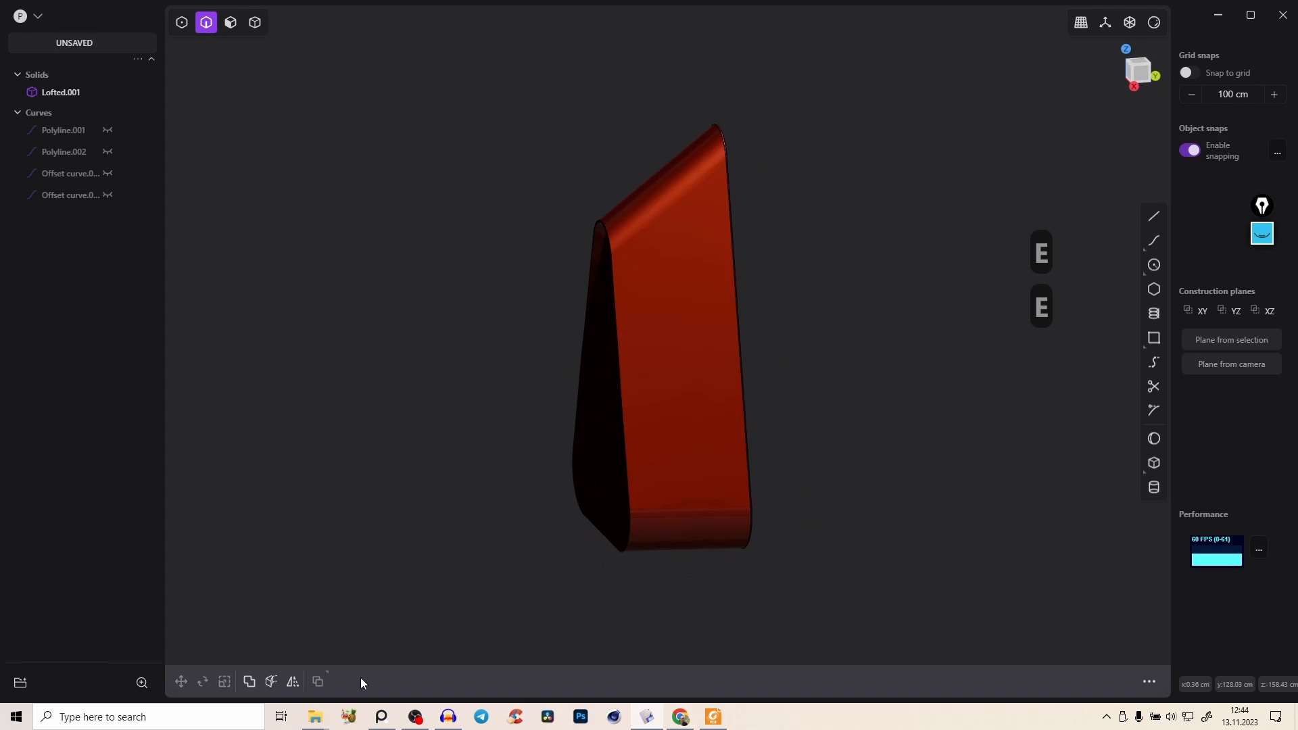
# Step: Frame the assembled product in the reference image and draw a slanted line about 1,299 cm long across the housing in the right view
pyautogui.click(391, 721)
pyautogui.scroll(-3, 367, 190)
pyautogui.moveTo(497, 238)
pyautogui.mouseDown(button='middle')
pyautogui.moveTo(395, 225)
pyautogui.moveTo(376, 234)
pyautogui.mouseUp(button='middle')
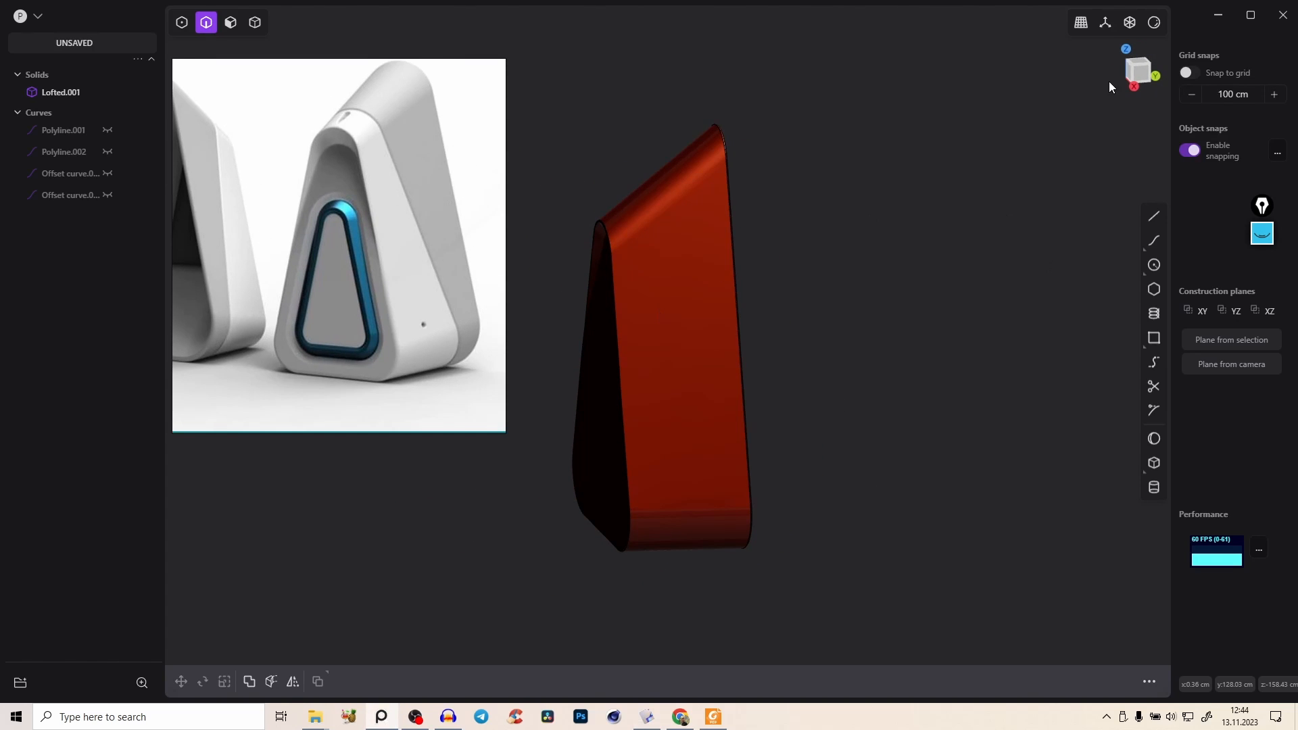
pyautogui.click(1149, 73)
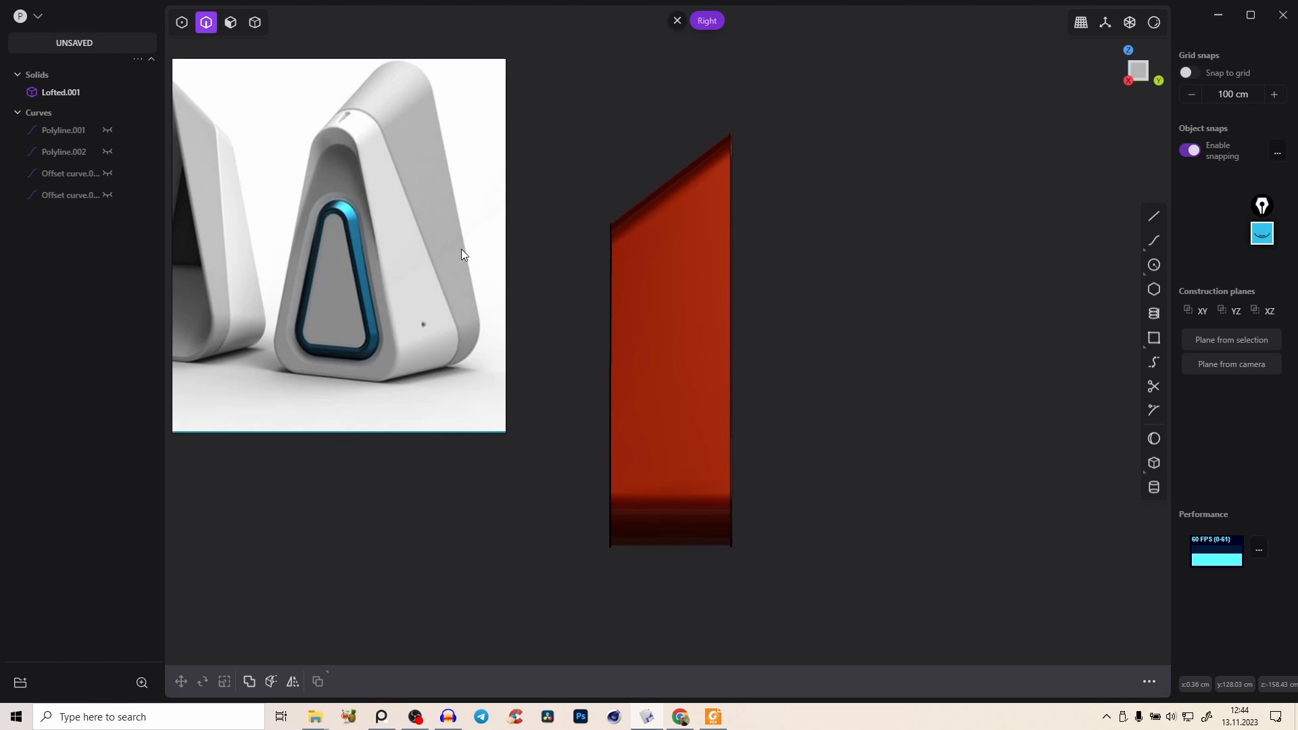
pyautogui.moveTo(758, 335); pyautogui.dragTo(826, 284, button='middle')
pyautogui.click(1154, 217)
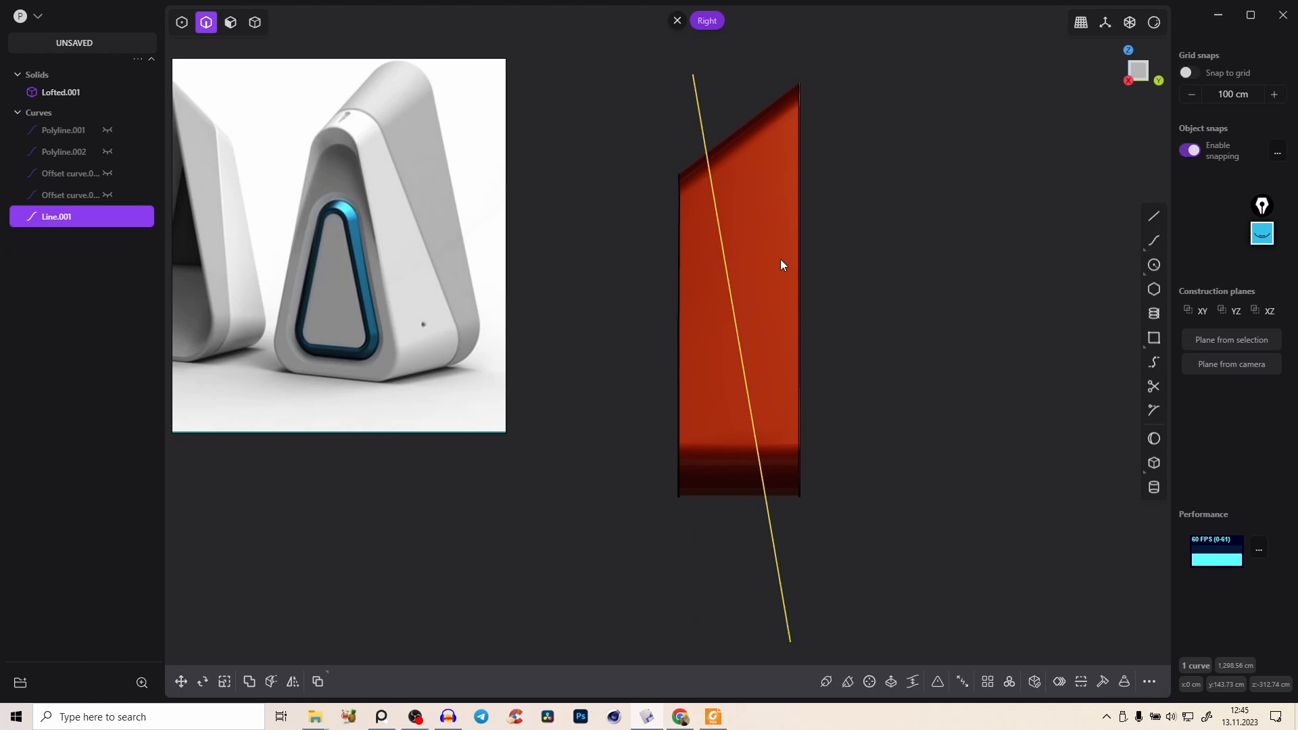
# Step: Cut the housing solid in two with the slanted line
pyautogui.press('c')
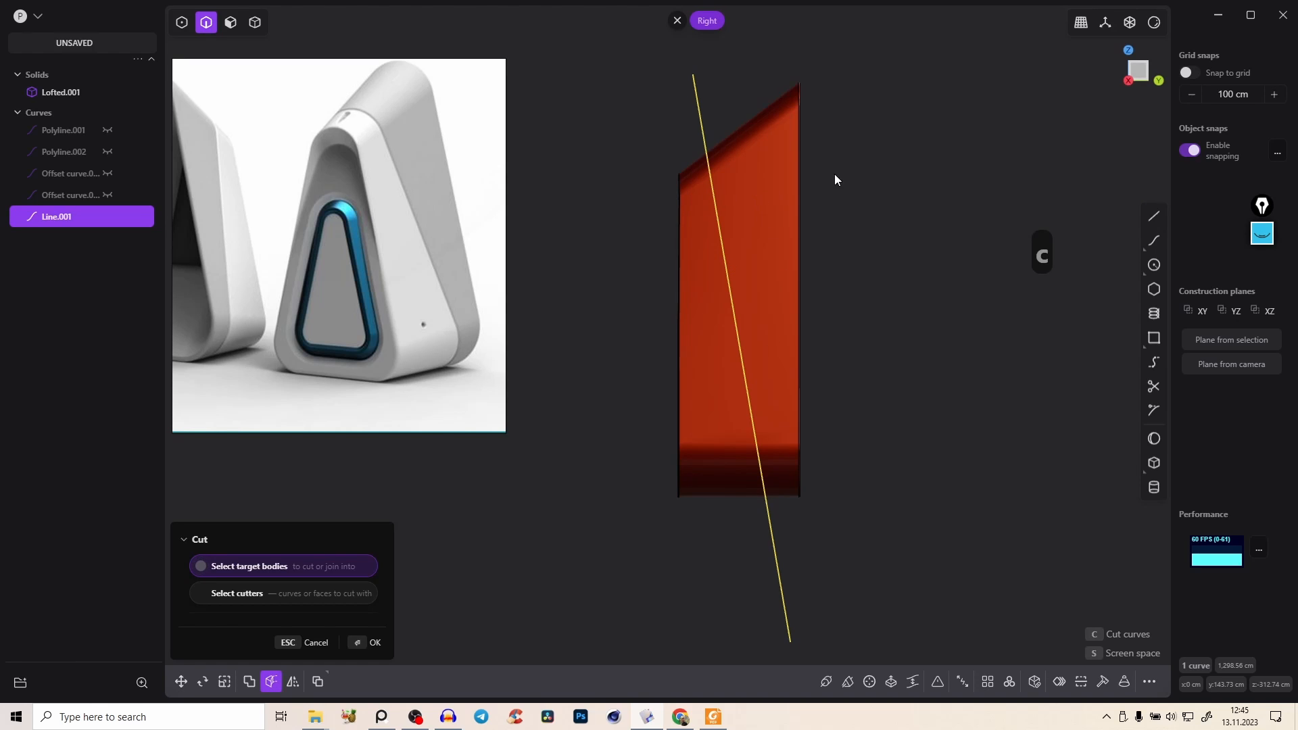
pyautogui.click(800, 228)
pyautogui.moveTo(736, 242); pyautogui.dragTo(760, 253, button='middle')
pyautogui.rightClick(802, 225)
# Step: Switch the housing back to the grey matcap and turn on the see-through display around the slanted seam
pyautogui.rightClick(1158, 22)
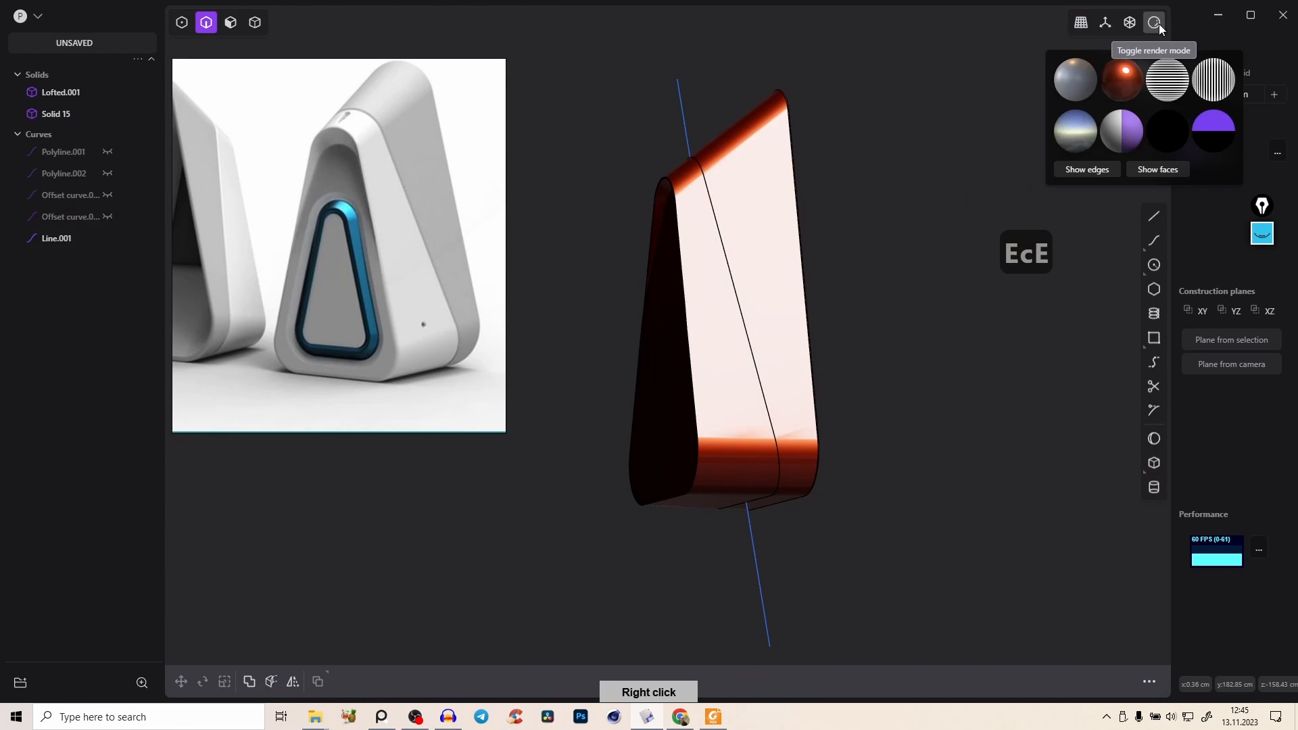
pyautogui.click(1073, 83)
pyautogui.scroll(5, 700, 257)
pyautogui.press('2')
pyautogui.moveTo(758, 249); pyautogui.dragTo(754, 317, button='right')
pyautogui.scroll(4, 745, 363)
pyautogui.hotkey('alt', 'z')
pyautogui.moveTo(744, 230); pyautogui.dragTo(716, 484, button='middle')
pyautogui.moveTo(651, 259); pyautogui.dragTo(707, 240, button='middle')
# Step: Chamfer both edge loops along the slanted seam by about 1.5 cm
pyautogui.moveTo(724, 278); pyautogui.dragTo(691, 240)
pyautogui.moveTo(721, 294); pyautogui.dragTo(818, 126, button='right')
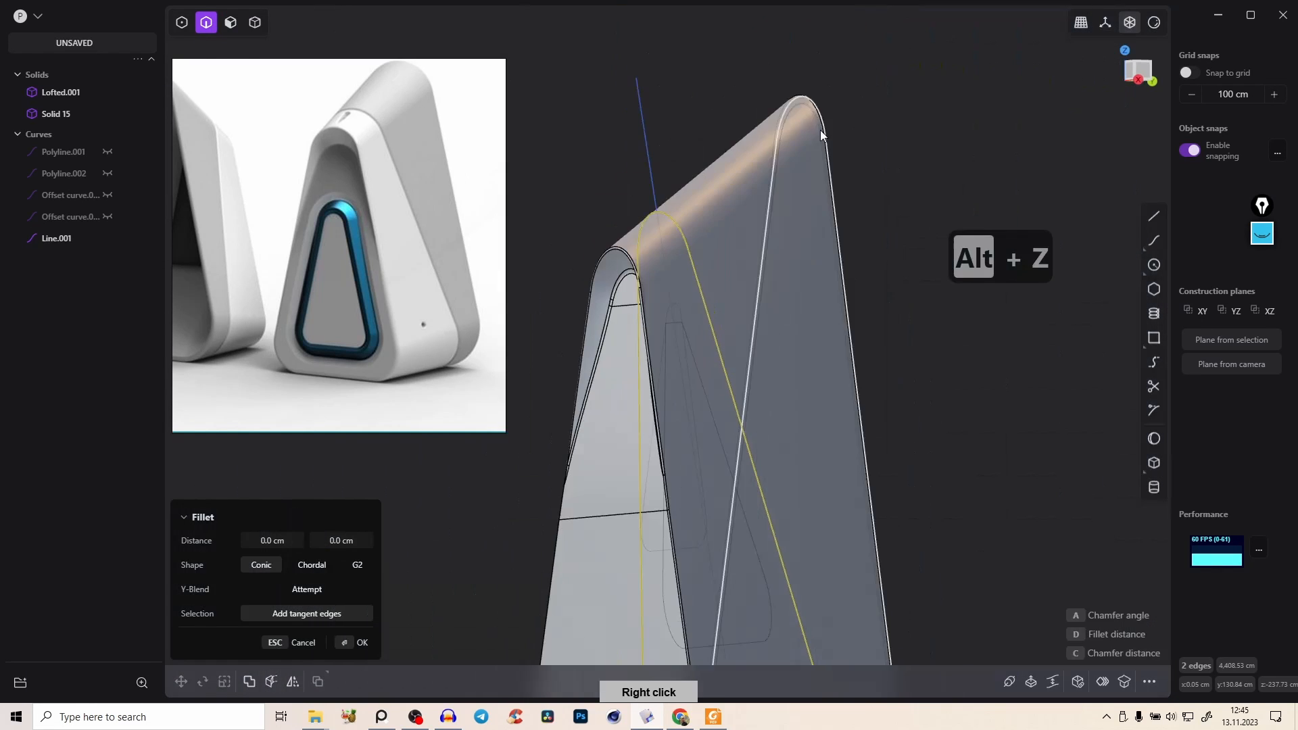
pyautogui.moveTo(818, 125); pyautogui.dragTo(735, 42, button='middle')
pyautogui.moveTo(800, 429); pyautogui.dragTo(808, 284, button='right')
pyautogui.moveTo(776, 226); pyautogui.dragTo(785, 226)
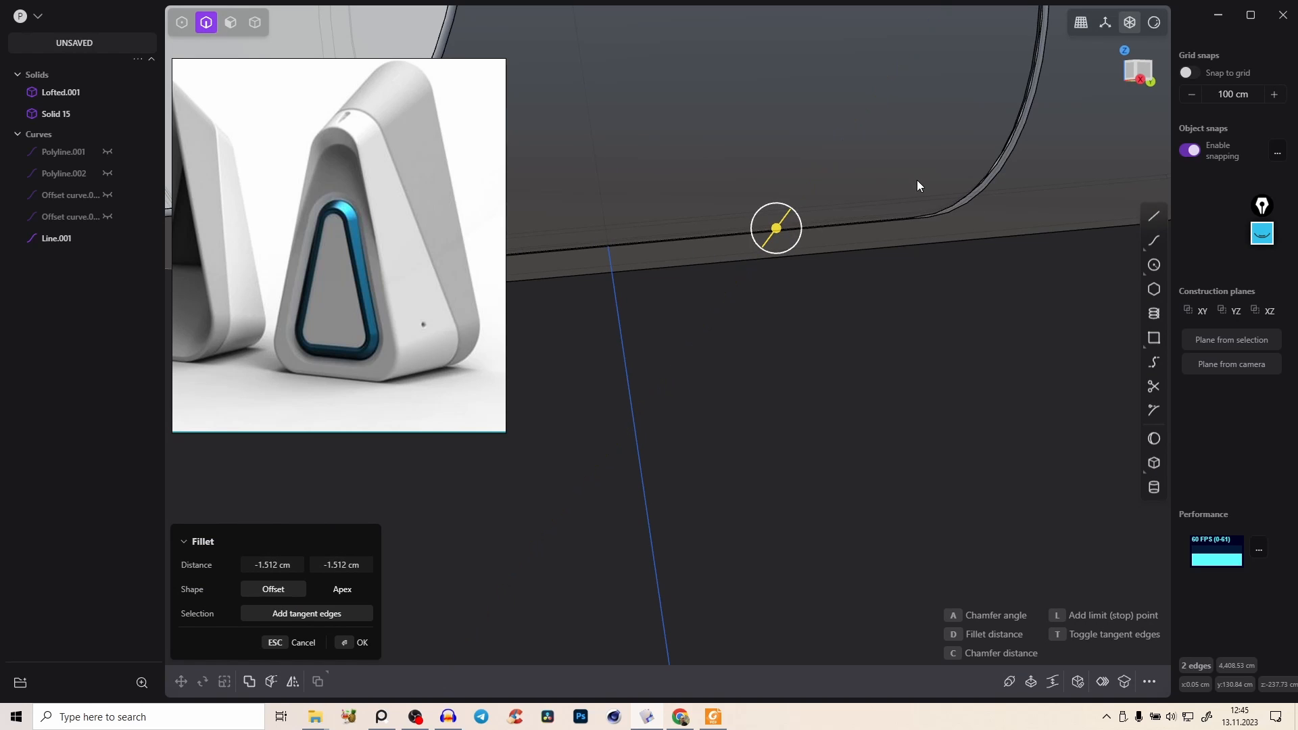
pyautogui.scroll(-5, 911, 185)
pyautogui.moveTo(912, 196); pyautogui.dragTo(786, 442, button='right')
pyautogui.rightClick(784, 444)
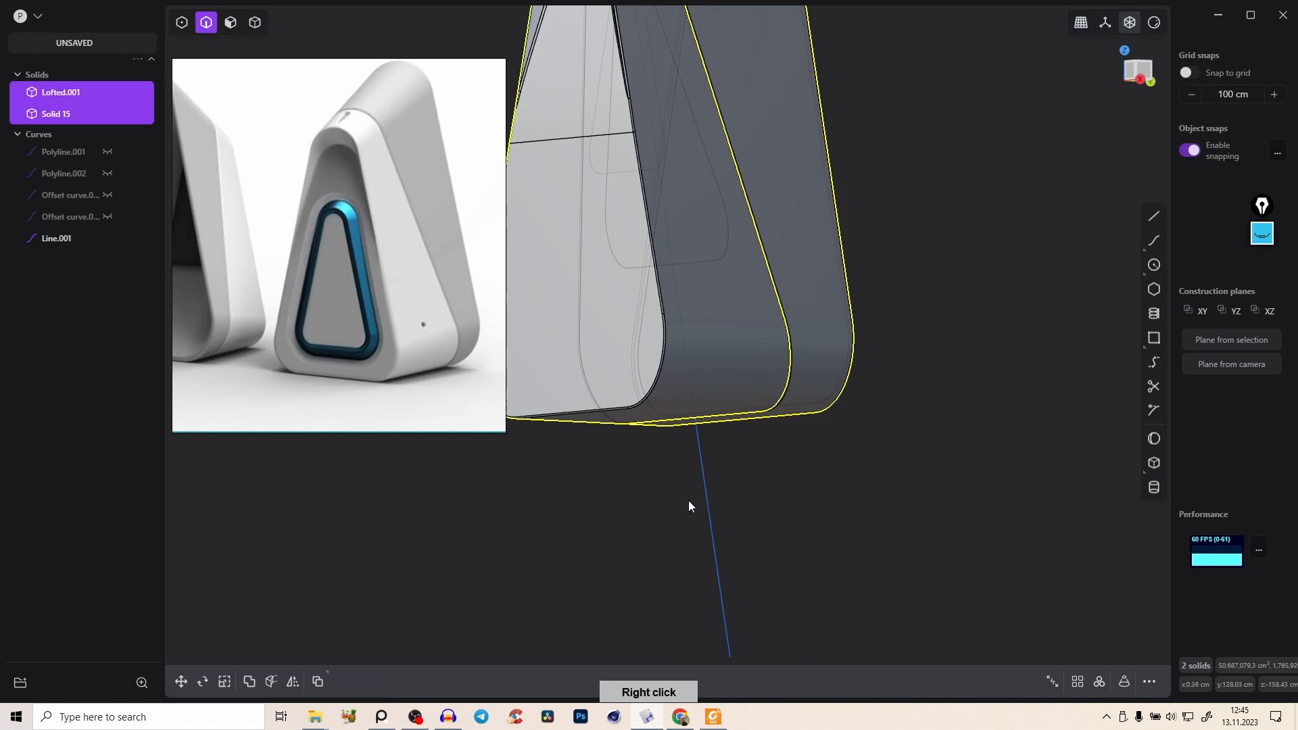
# Step: Delete the slanted cutting line and hide the edge display
pyautogui.click(711, 503)
pyautogui.press('x')
pyautogui.press('e')
# Step: Apply the glossy red matcap and inspect the chamfered seam between the two housing parts from several angles
pyautogui.moveTo(752, 360); pyautogui.dragTo(765, 292, button='right')
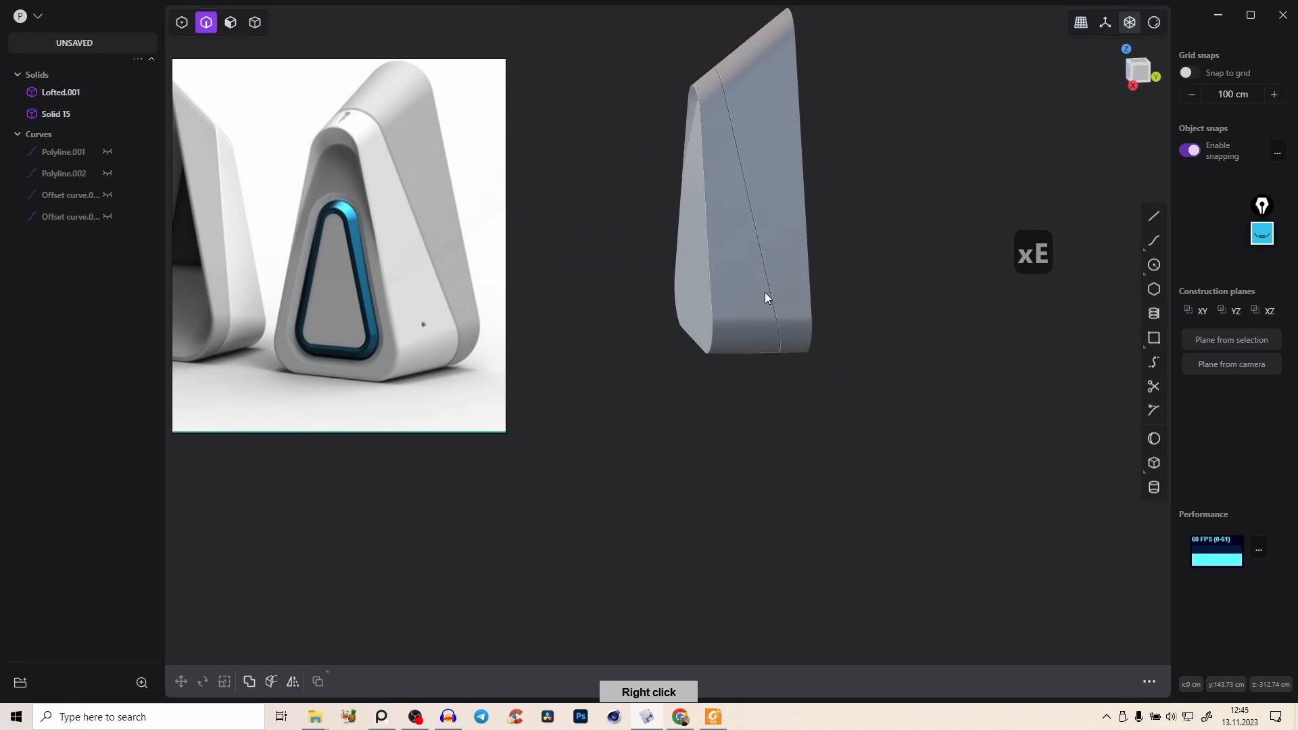
pyautogui.rightClick(1156, 25)
pyautogui.click(1140, 70)
pyautogui.moveTo(809, 213); pyautogui.dragTo(810, 152, button='right')
pyautogui.moveTo(790, 207); pyautogui.dragTo(763, 149, button='right')
pyautogui.moveTo(761, 247); pyautogui.dragTo(783, 239, button='middle')
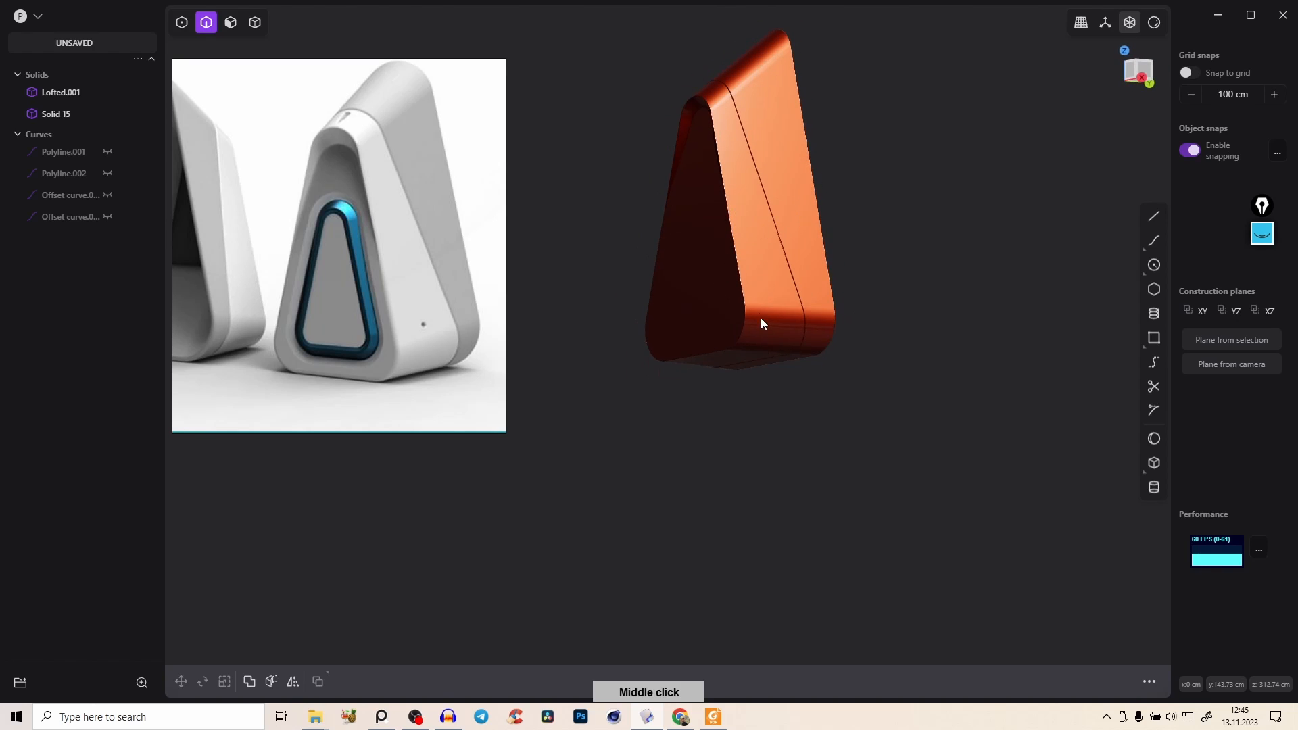
pyautogui.moveTo(762, 319); pyautogui.dragTo(767, 281, button='right')
pyautogui.moveTo(713, 191); pyautogui.dragTo(698, 412, button='right')
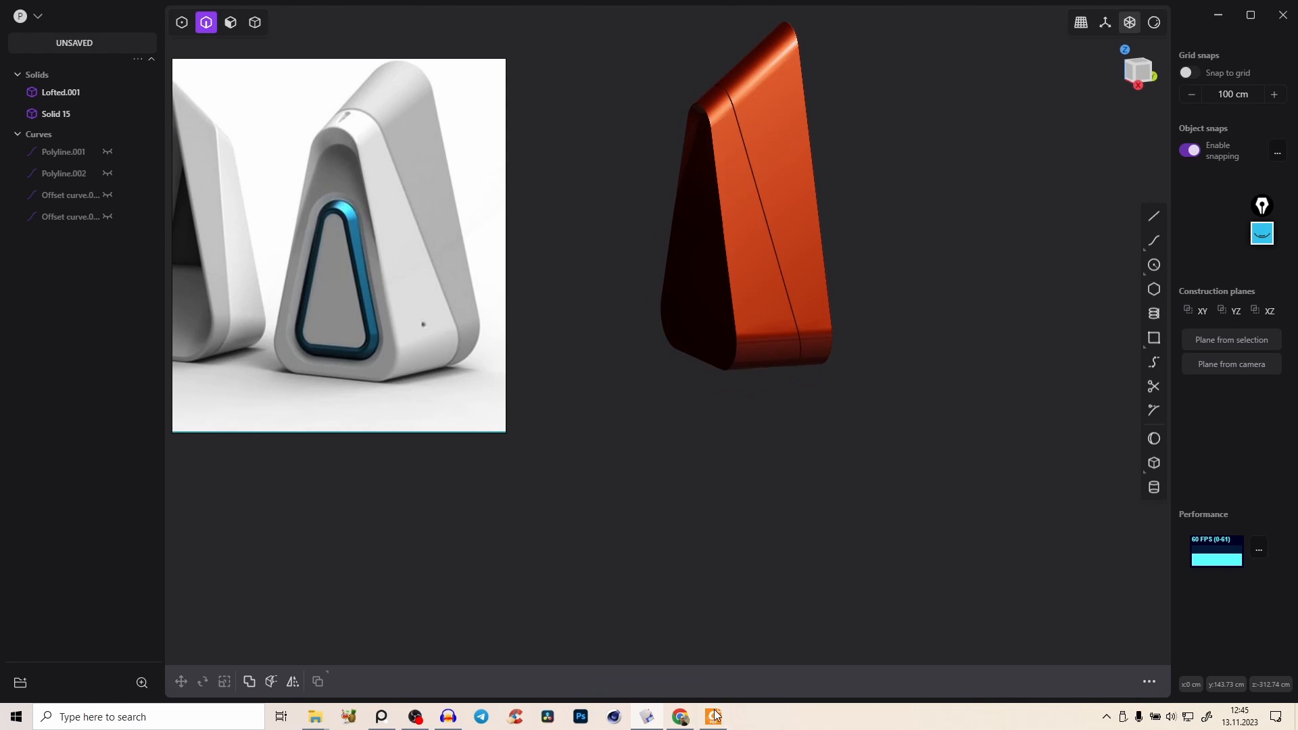
# Step: Switch to Foxit Reader, view the geometric continuity levels page of the CAD Surface Modeling Guide, and put the document away
pyautogui.click(715, 715)
pyautogui.moveTo(1215, 474); pyautogui.dragTo(1195, 502)
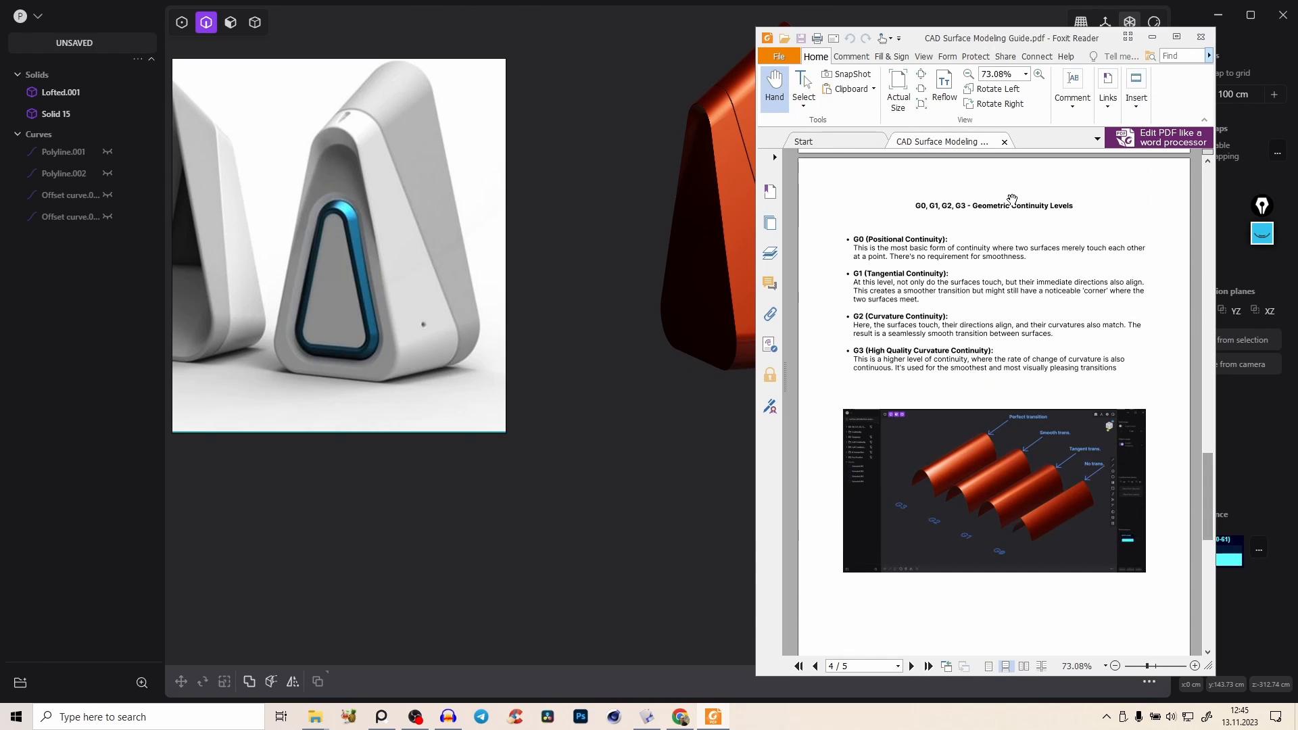
pyautogui.click(1152, 39)
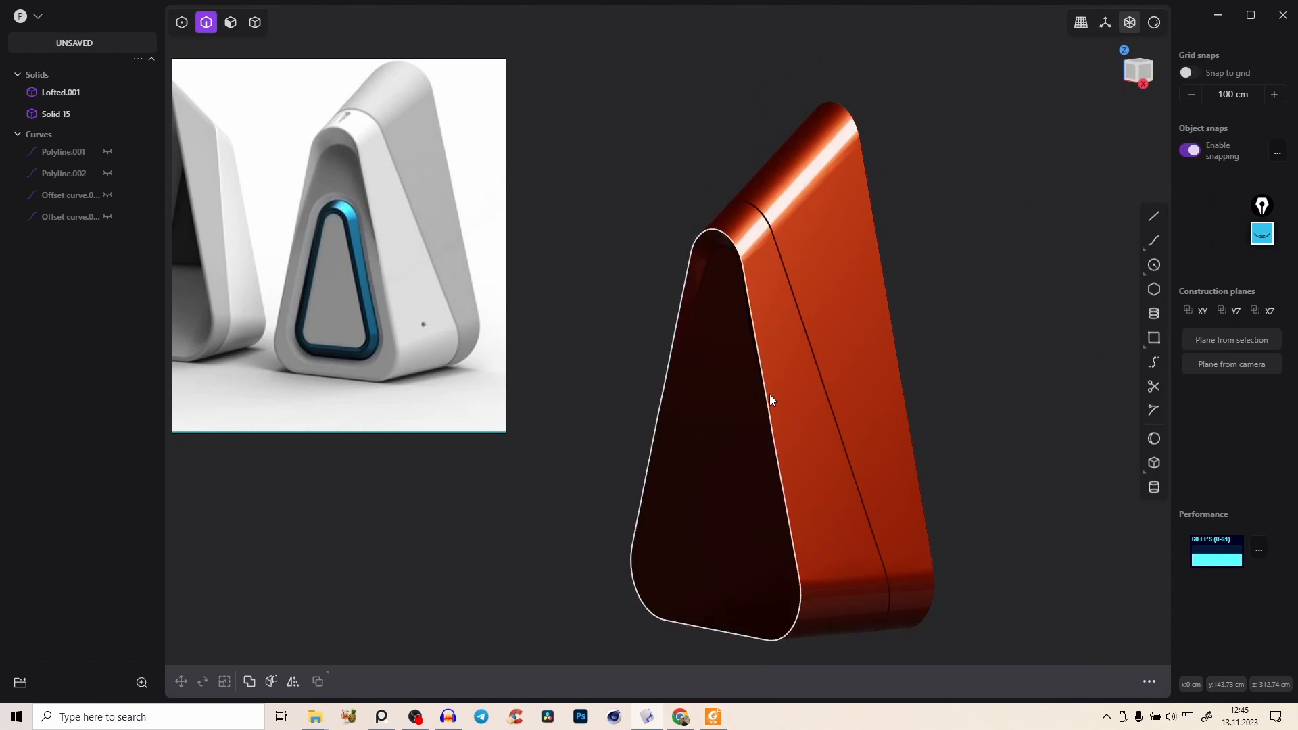